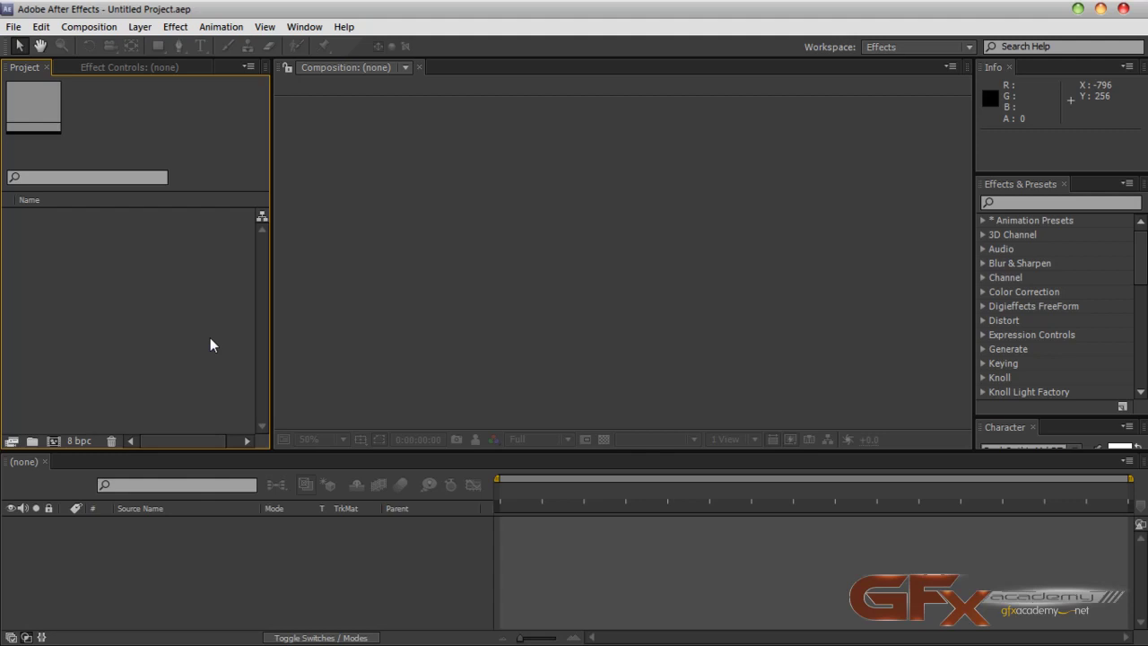
Step: Close the Character panel and enlarge the timeline area's height slightly
click(1032, 426)
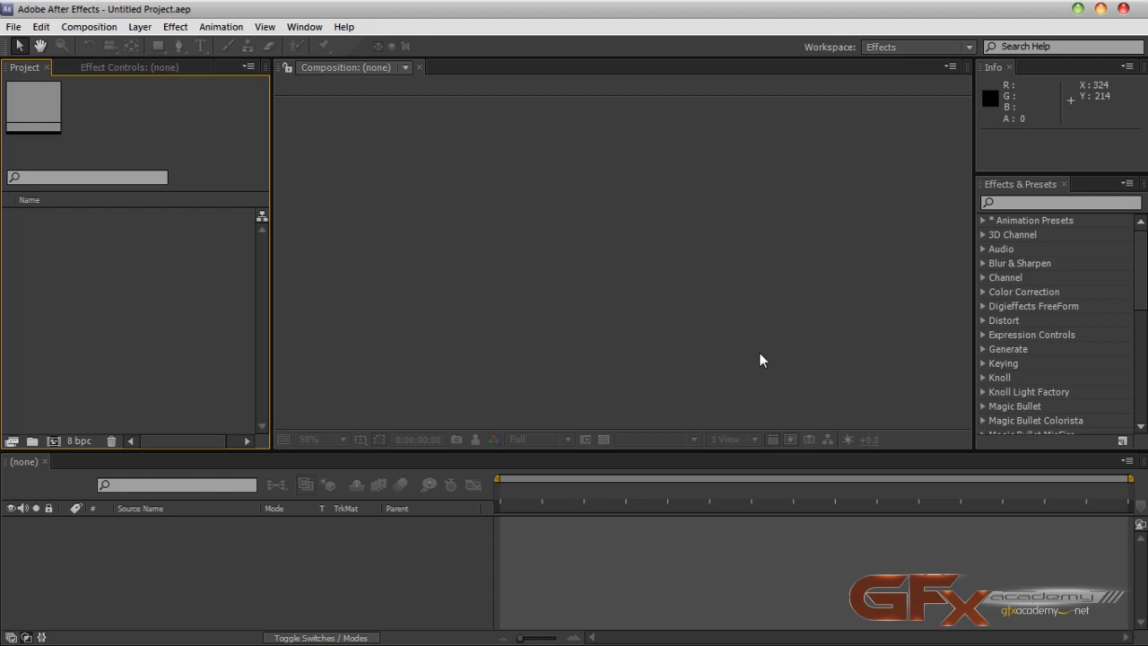
drag(596, 454, 595, 419)
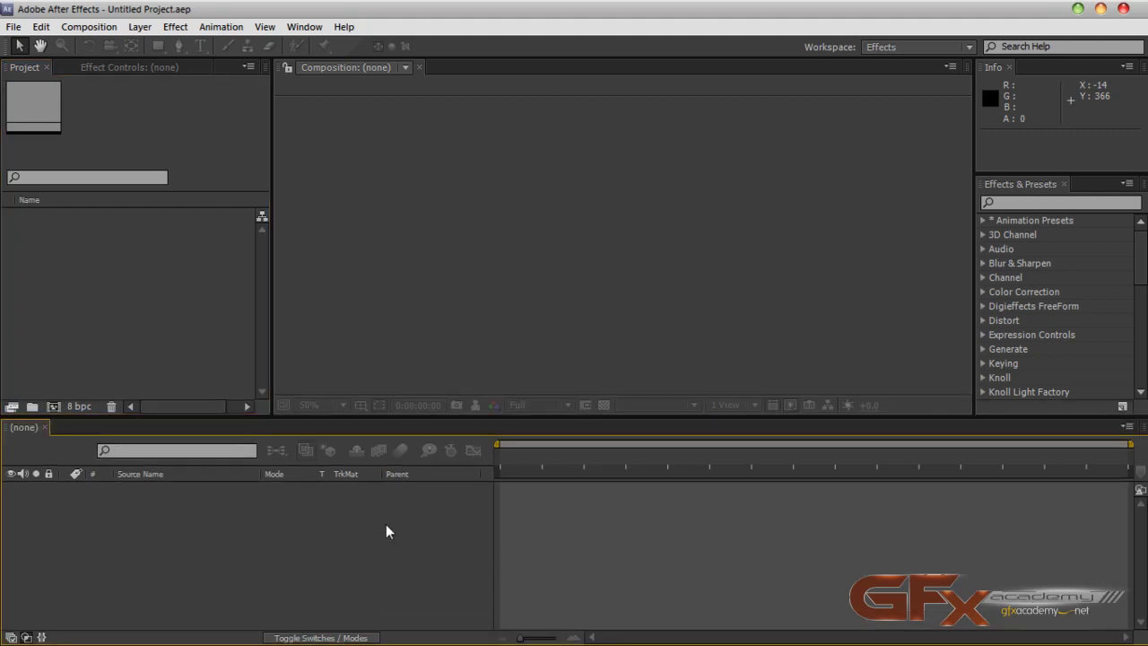
Step: Create a new composition named L2 with the HDTV 1080 29.97 preset
click(88, 26)
click(108, 38)
drag(577, 143, 507, 112)
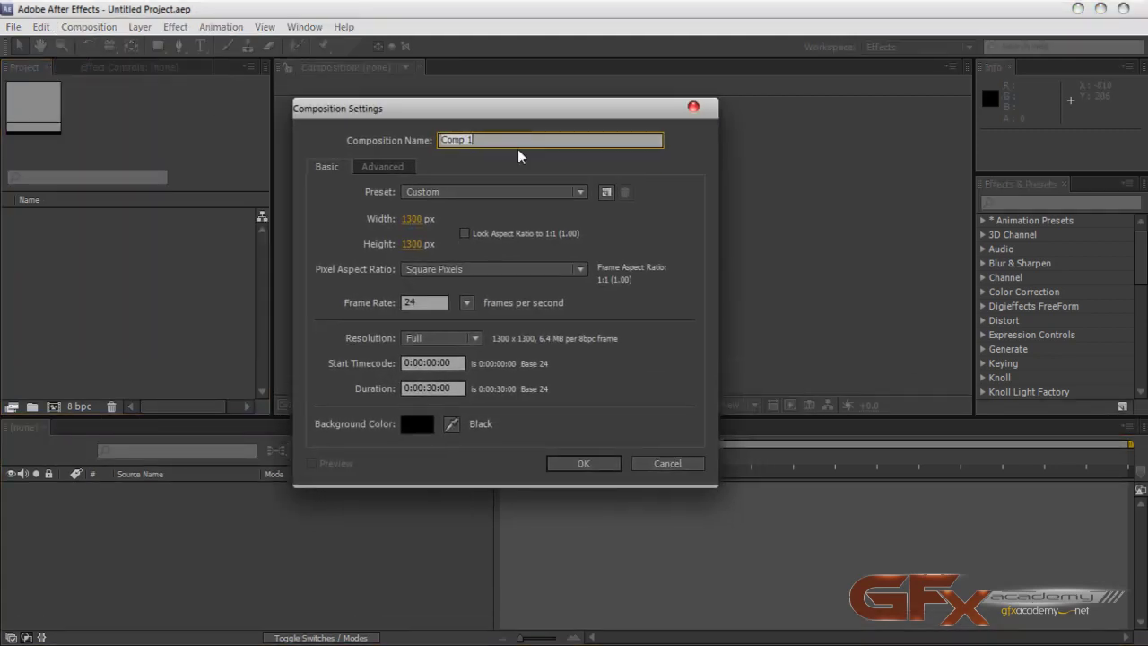
click(439, 191)
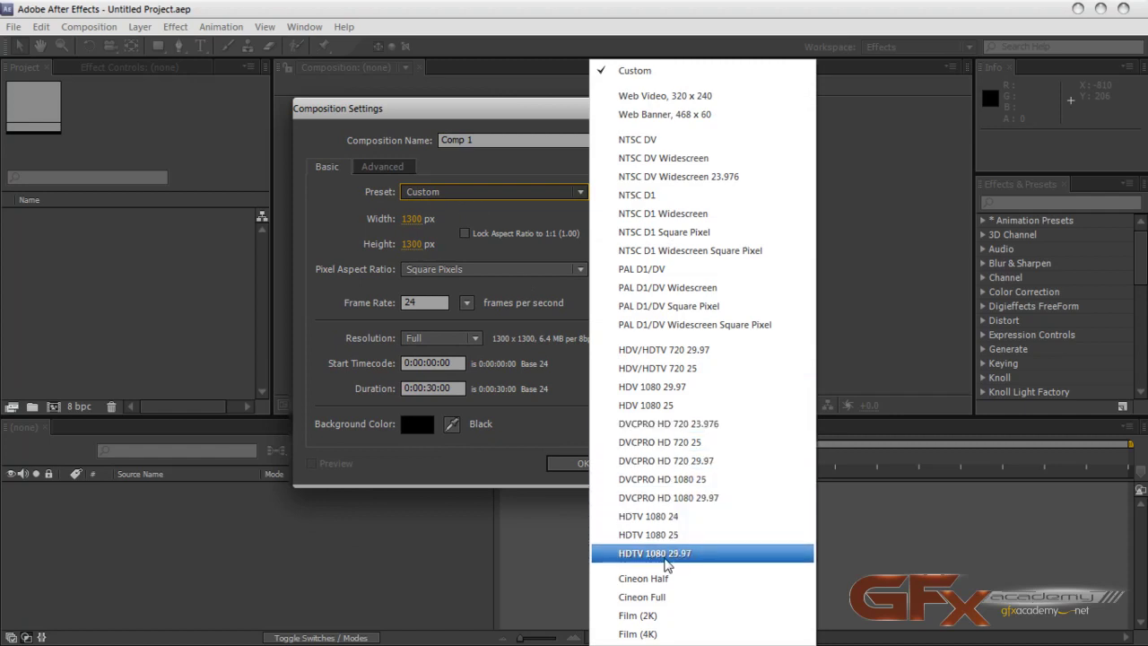
click(599, 556)
key(shift+Tab)
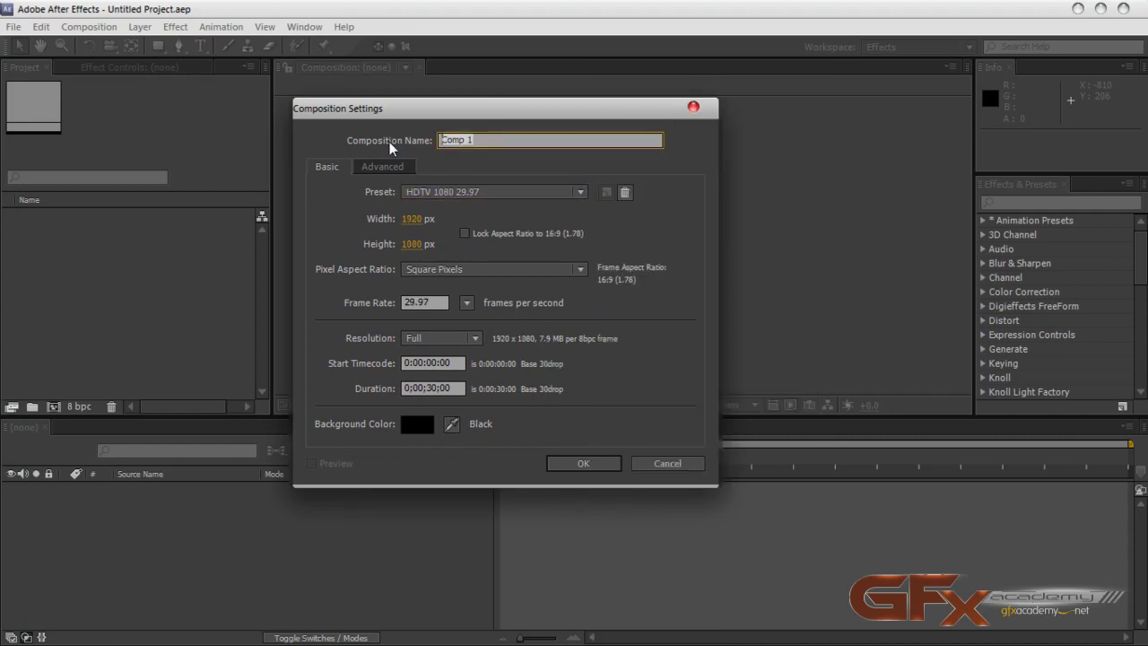
text(L2)
click(583, 463)
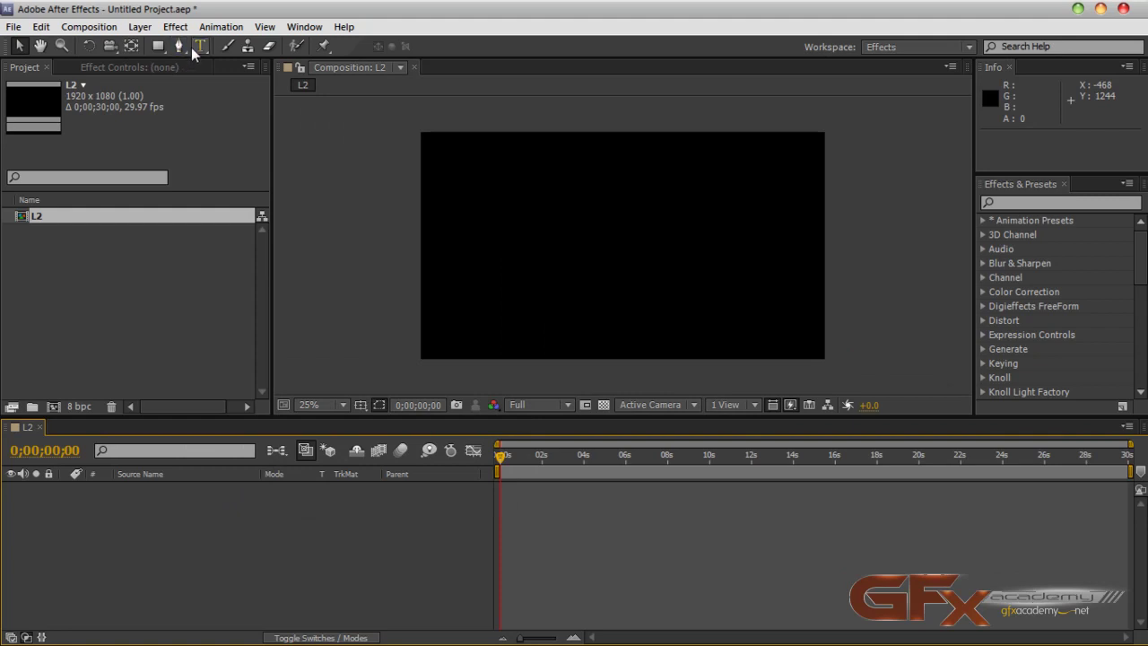
Step: Add a text layer reading GFXACADEMY in the L2 composition
click(199, 46)
click(518, 257)
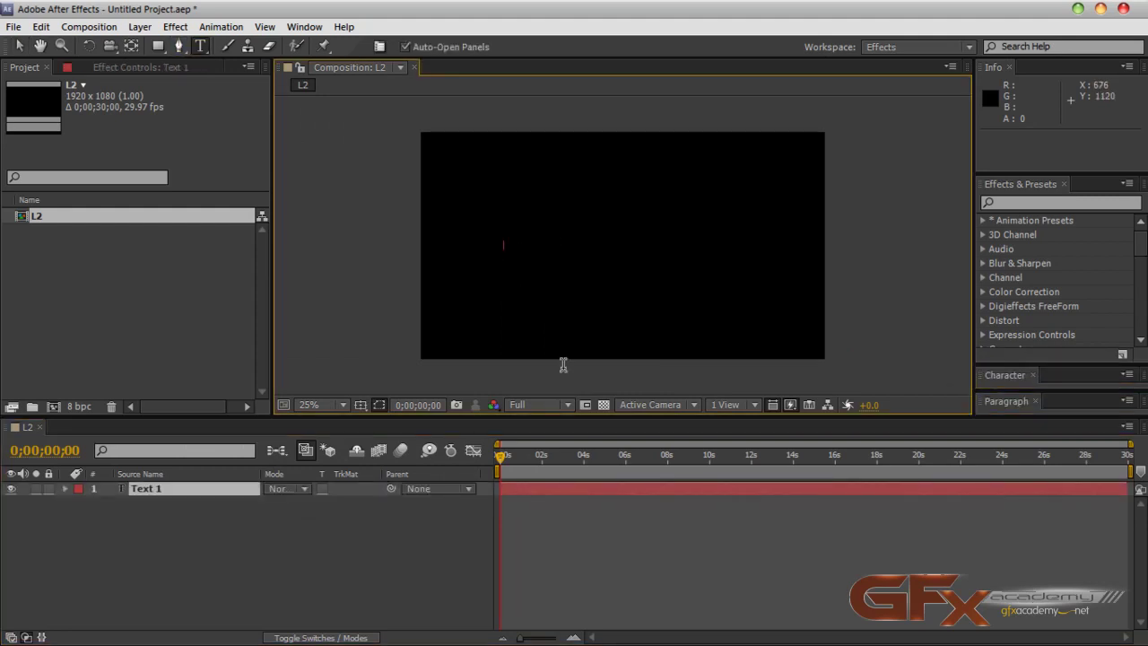
text(GFXACADEMY)
Step: Dock the Character panel beside the composition viewer and set the GFXACADEMY text's font size to 152 px
double_click(530, 244)
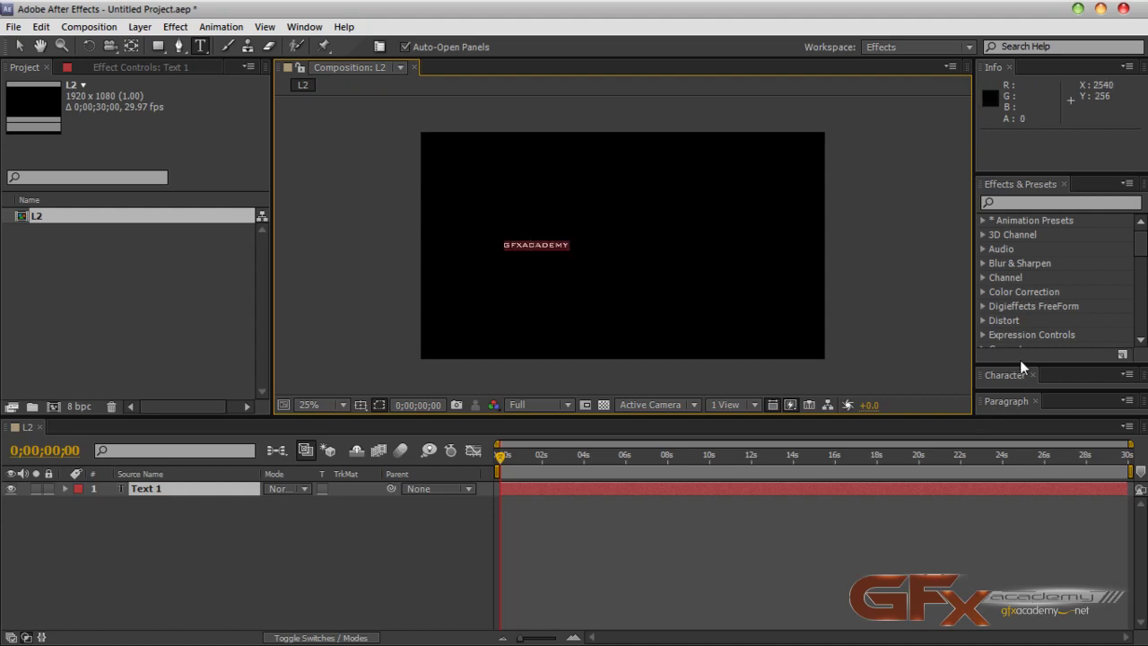
drag(993, 377, 968, 131)
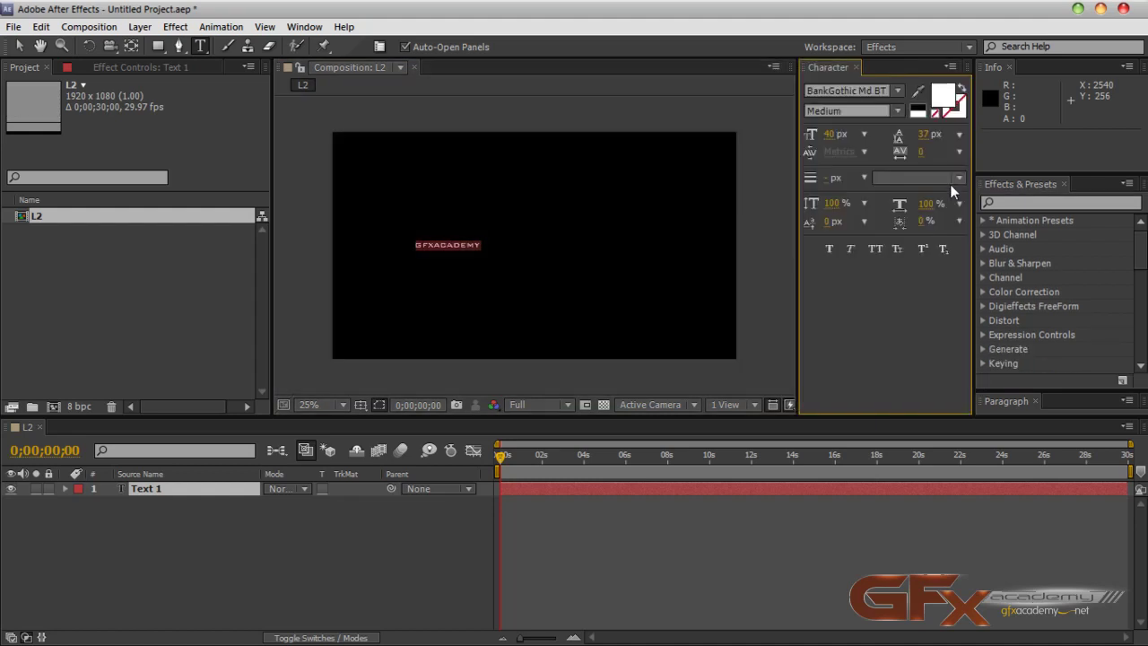
drag(832, 134, 937, 137)
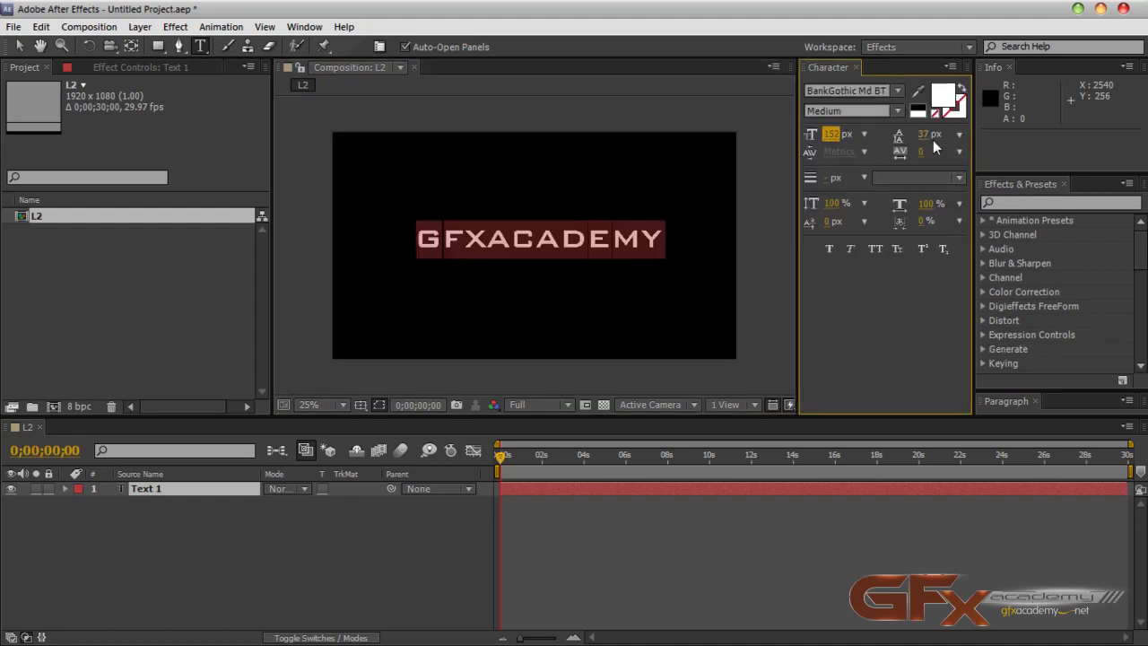
Step: Move the GFXACADEMY text into the lower half of the frame, at position about 344, 772
click(19, 46)
key(Caps_Lock)
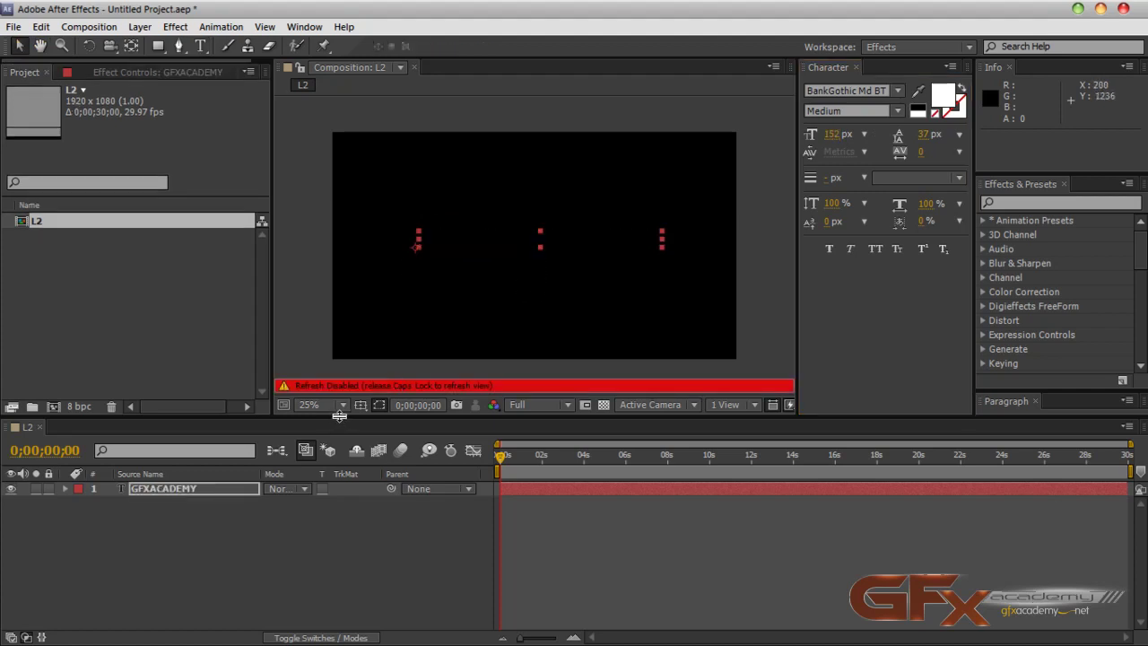
key(Caps_Lock)
mouse_move(545, 267)
mouse_down()
mouse_move(544, 307)
mouse_move(518, 321)
mouse_move(556, 287)
mouse_up()
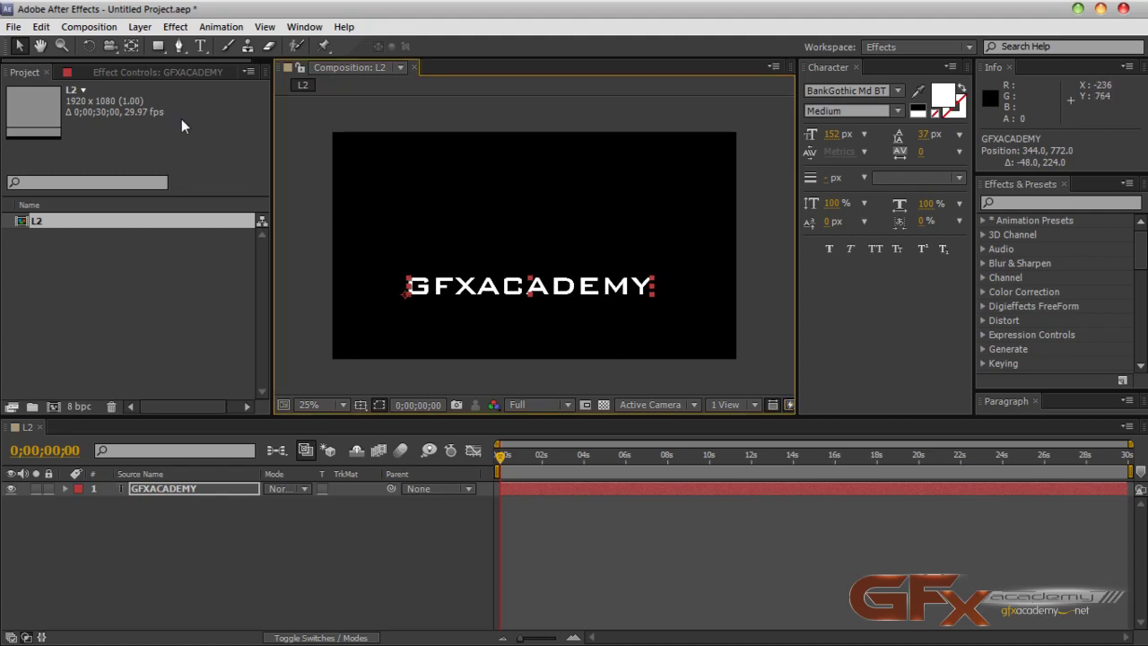
Step: Create a blue solid layer named star, 200 px wide and 200 px high
drag(162, 45, 276, 116)
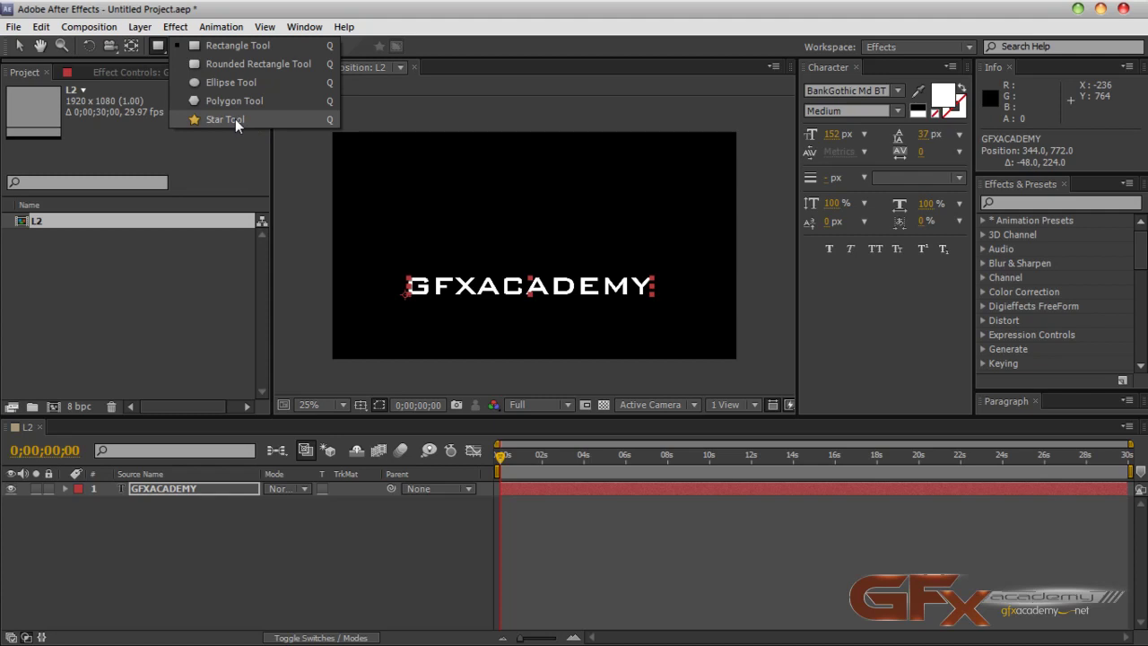
click(180, 599)
click(140, 26)
mouse_move(158, 44)
click(439, 69)
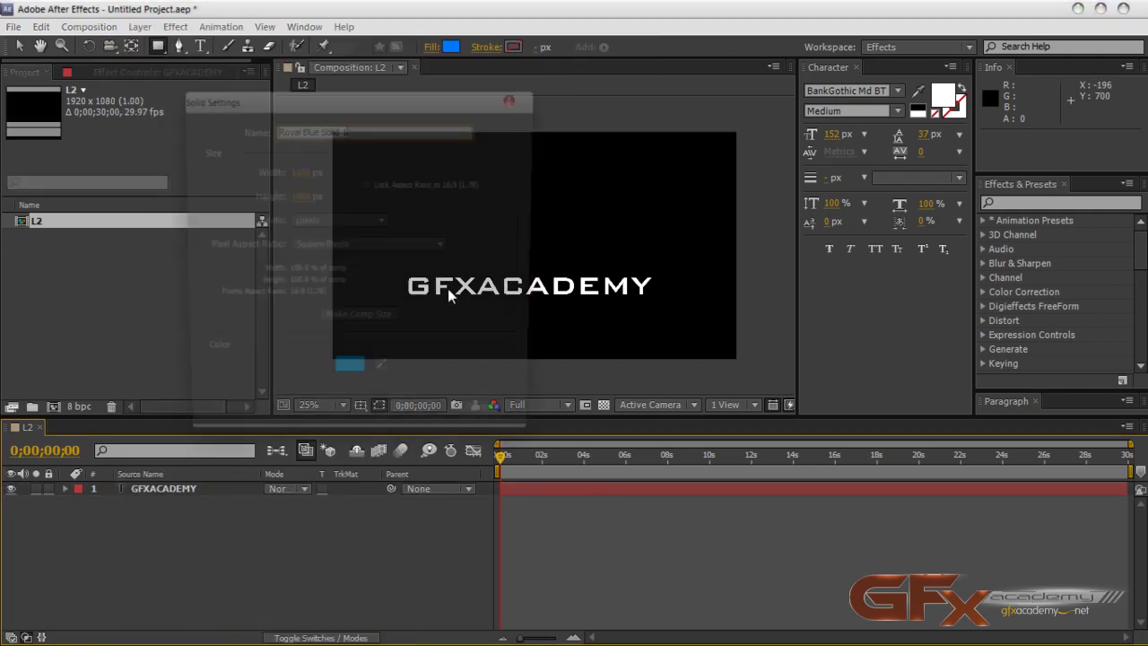
click(297, 170)
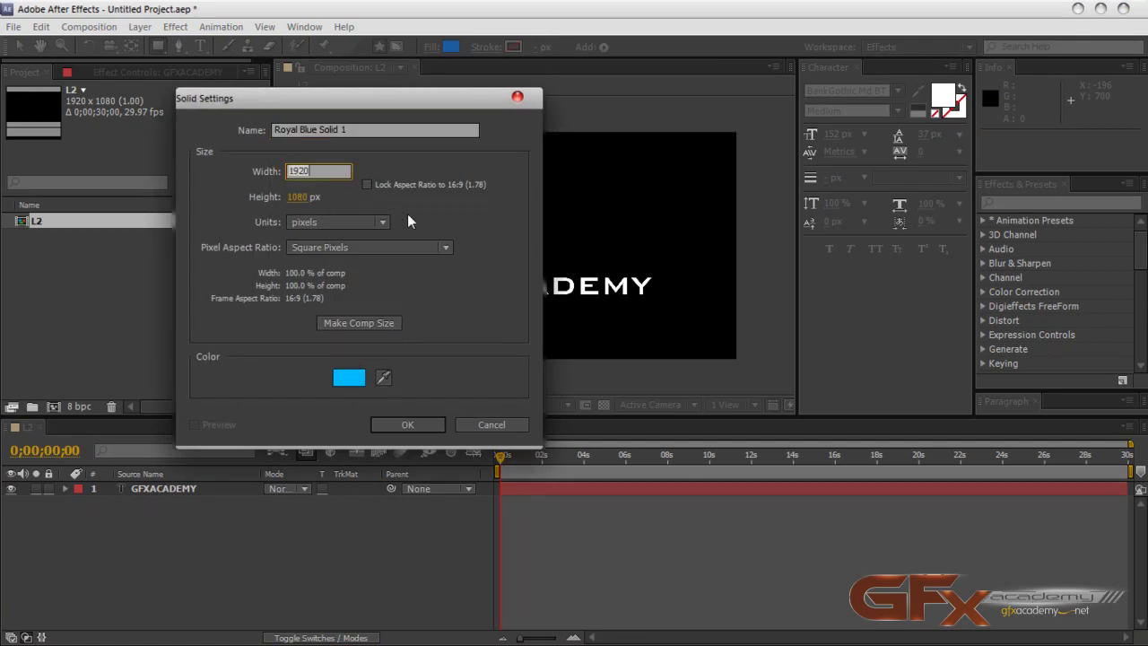
text(200)
key(Tab)
text(200)
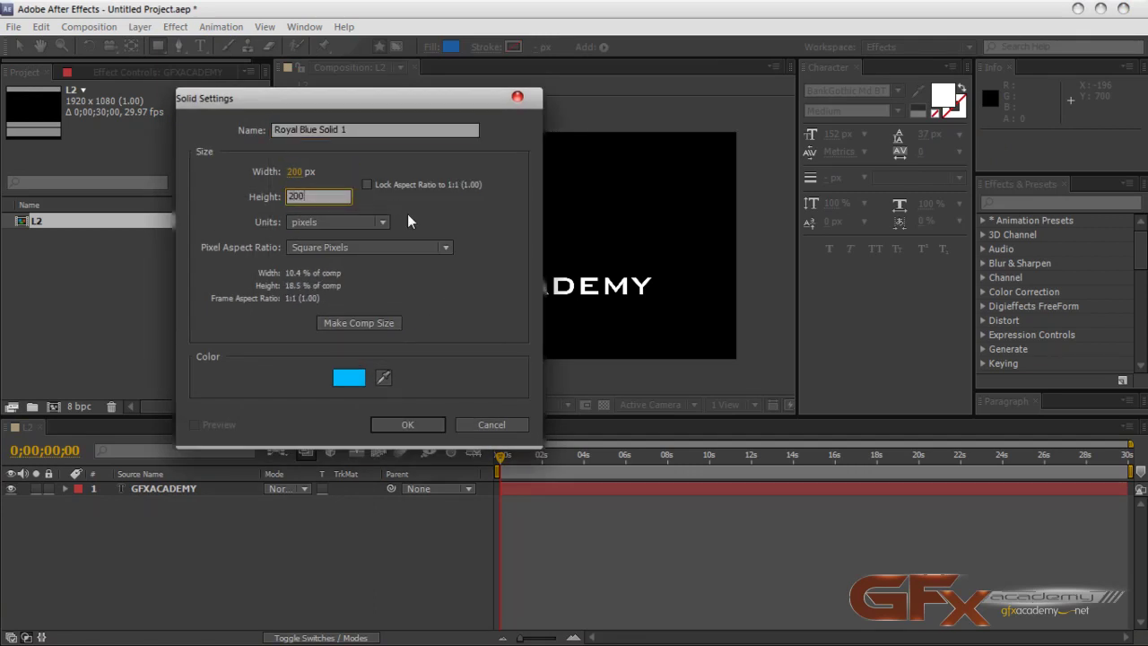
click(277, 130)
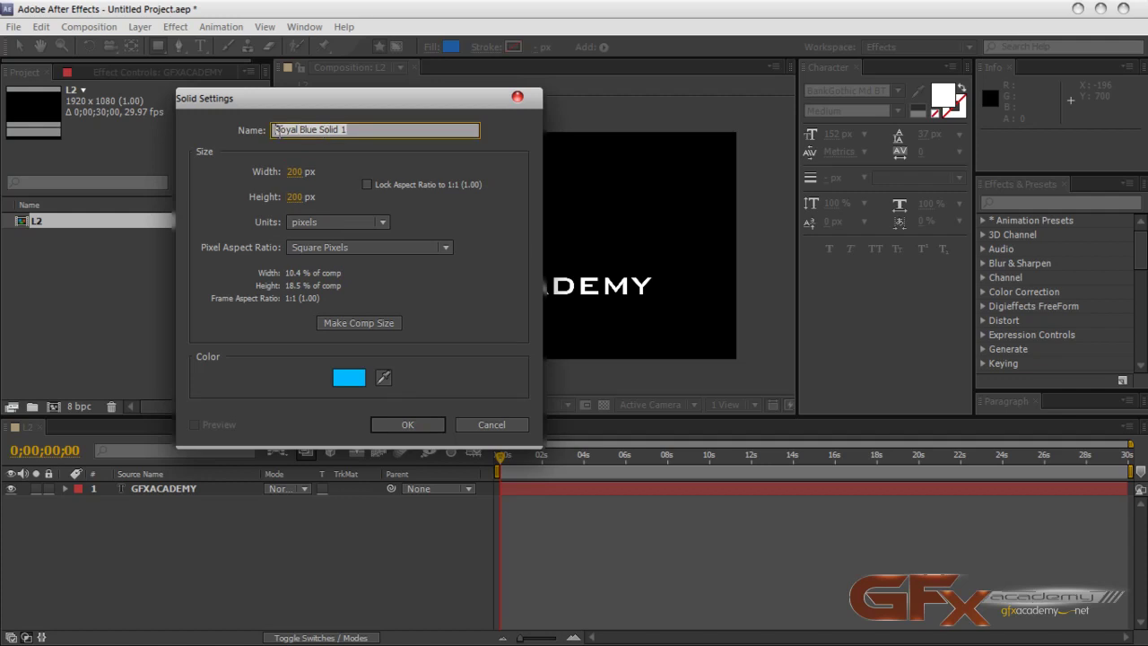
text(s)
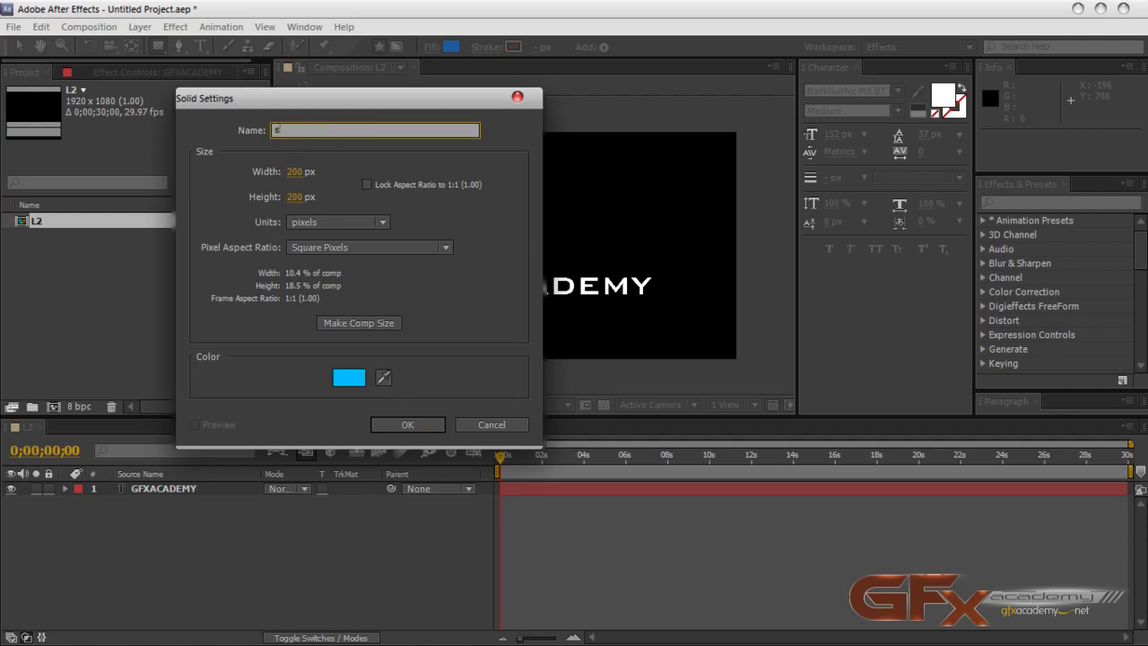
text(tar)
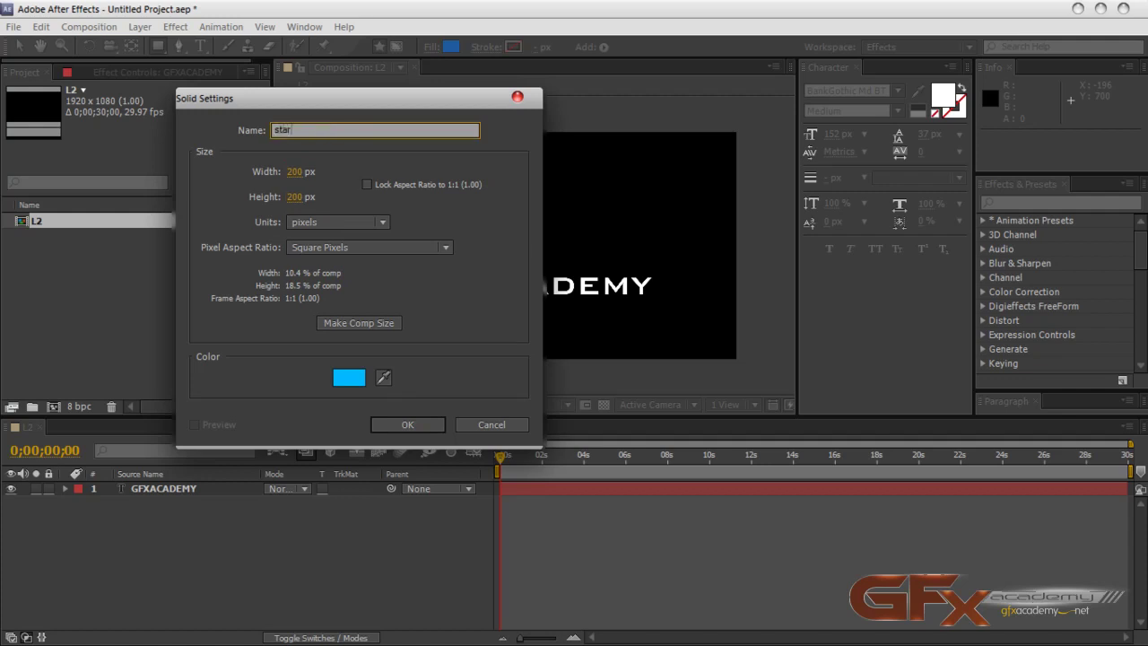
click(399, 424)
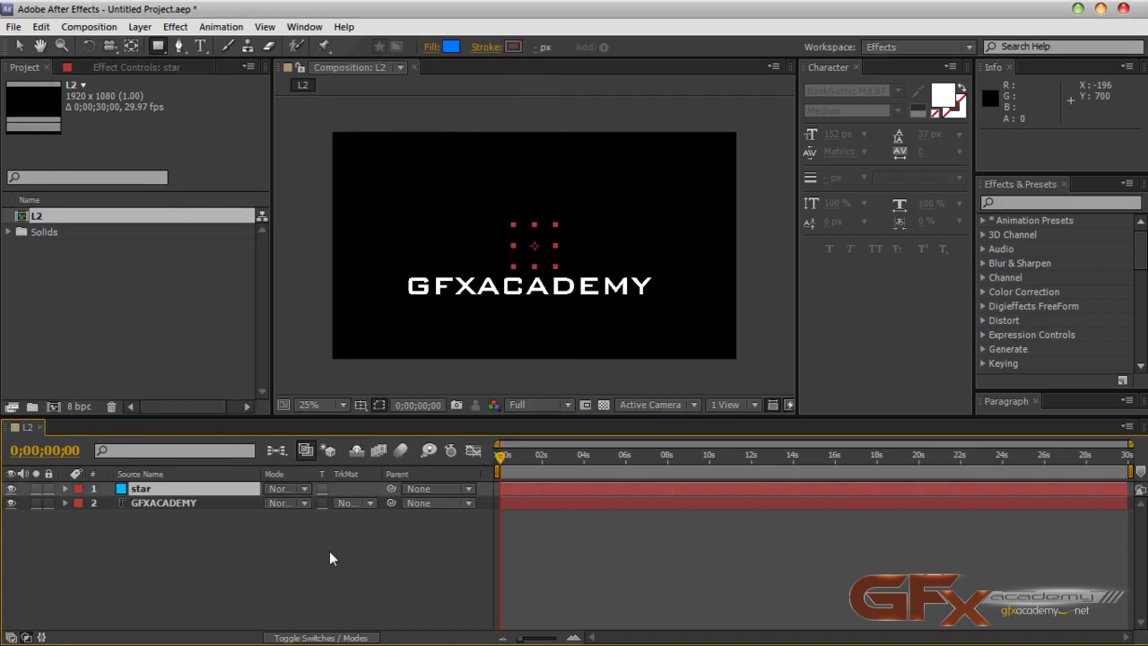
Step: Apply a full-size star-shaped mask to the star solid with the Star tool
drag(157, 52, 212, 111)
double_click(157, 46)
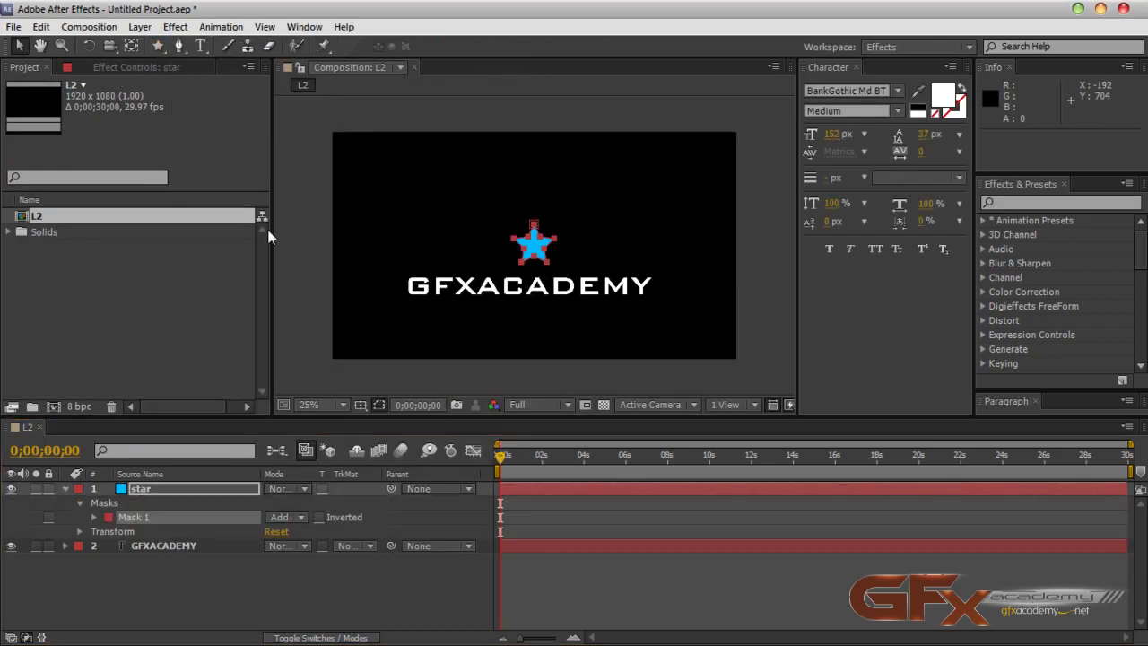
Step: Move the star layer near the upper edge of the frame, at position about 522, 120
key(period)
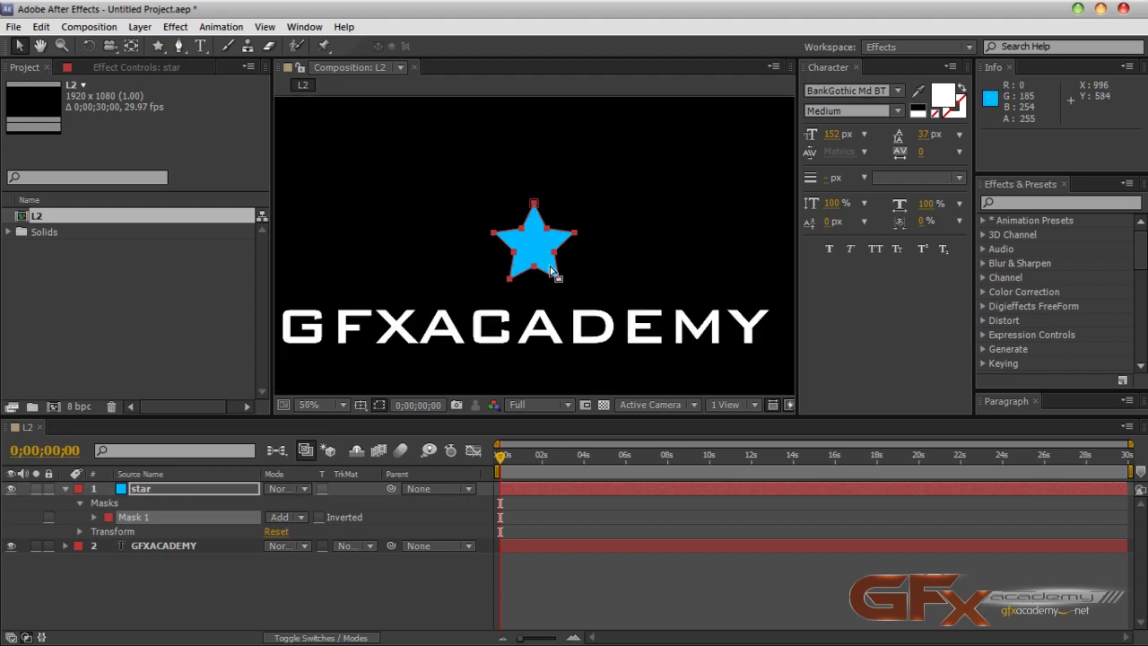
click(550, 269)
key(comma)
key(period)
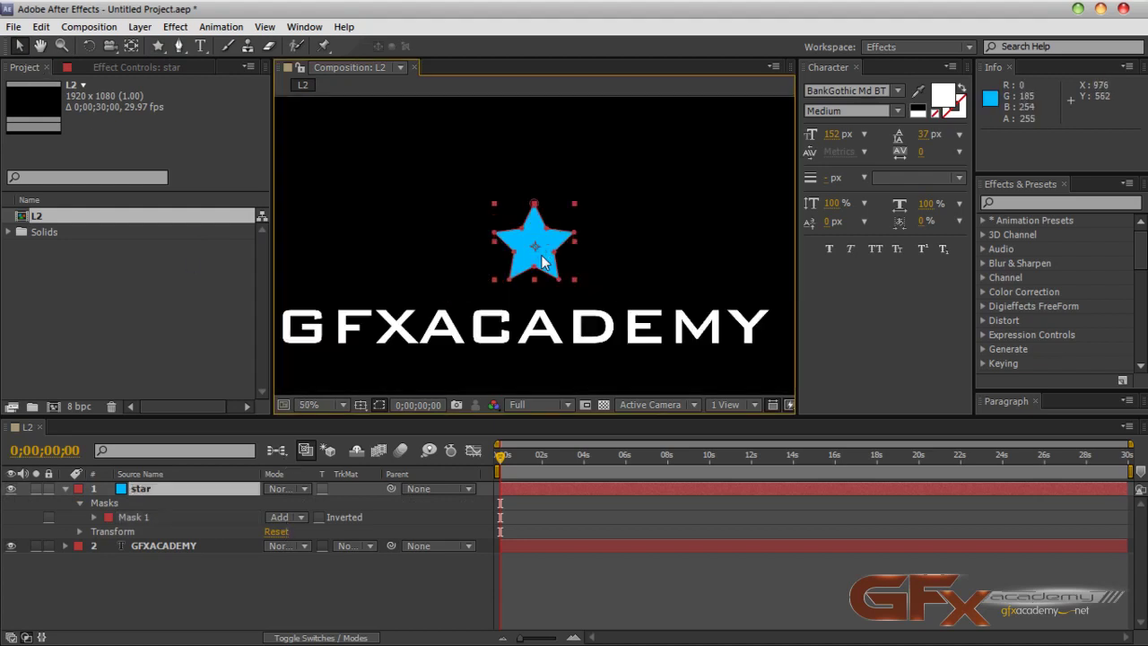
drag(541, 260, 430, 153)
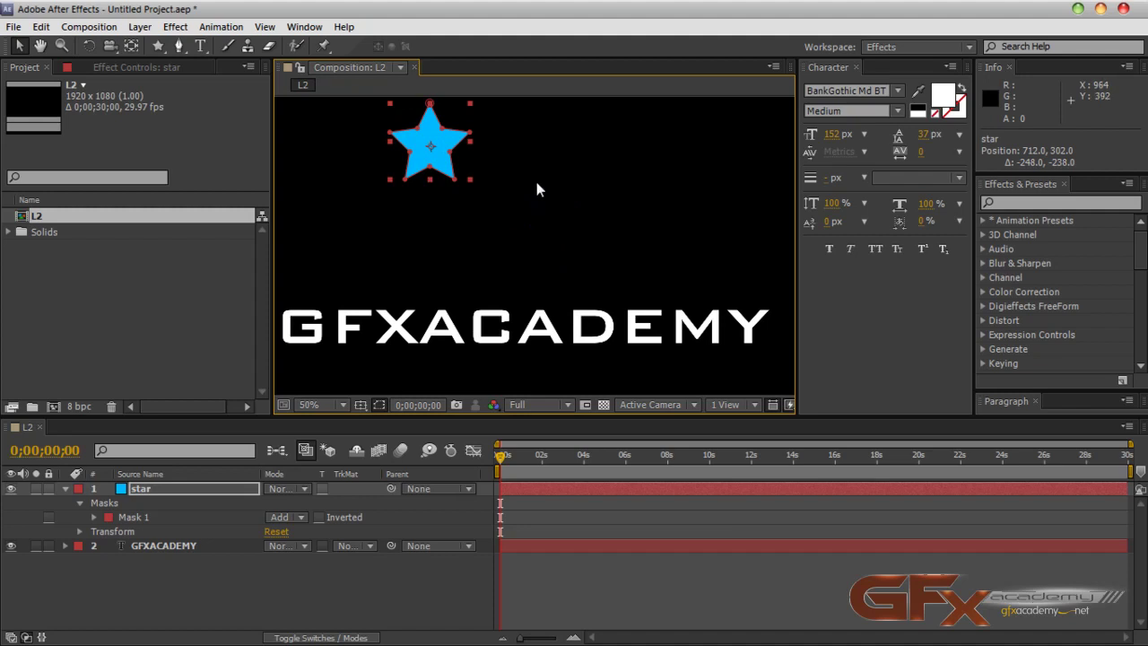
drag(536, 189, 615, 317)
click(525, 290)
drag(504, 260, 451, 224)
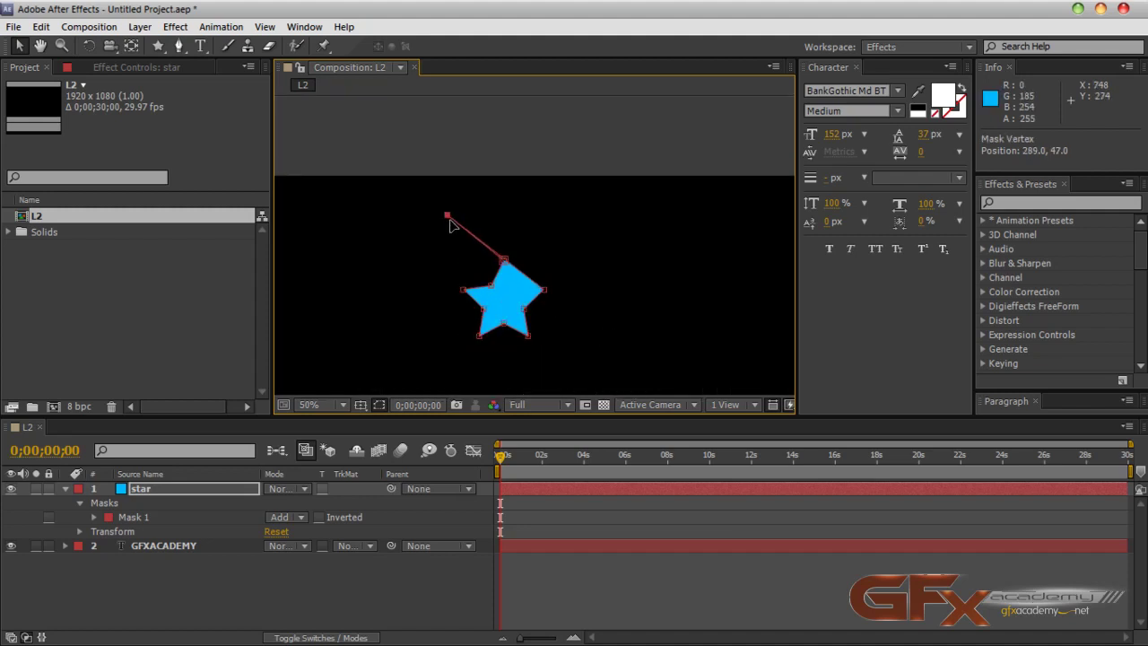
key(ctrl+z)
drag(515, 294, 427, 211)
scroll(522, 249, down, 1)
drag(585, 282, 545, 219)
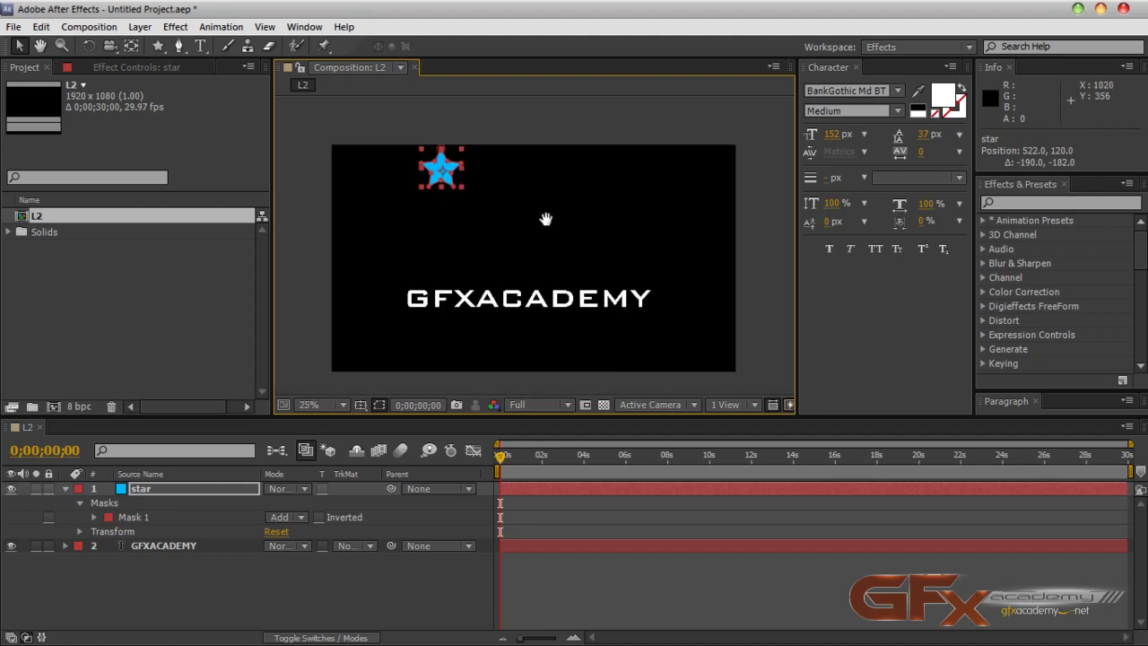
Step: Duplicate the star layer four times
click(181, 496)
key(ctrl+d)
key(ctrl+d)
key(ctrl+d)
key(ctrl+d)
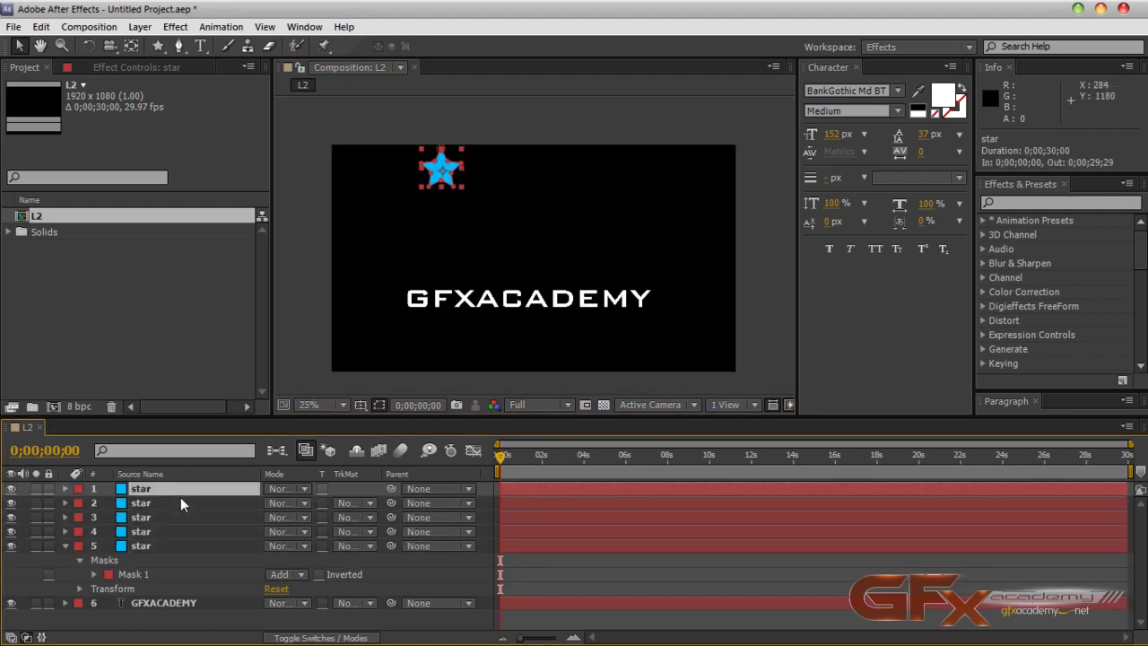
Step: Undo the four duplications of the star layer
key(ctrl+z)
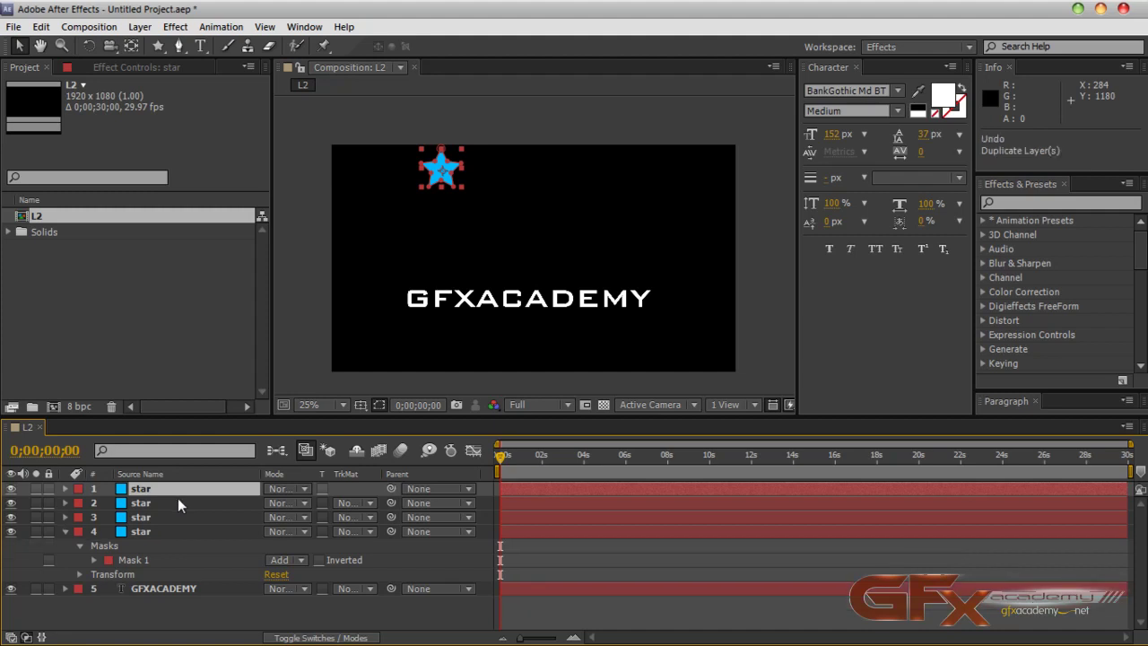
key(ctrl+z)
key(ctrl+z)
key(ctrl+z)
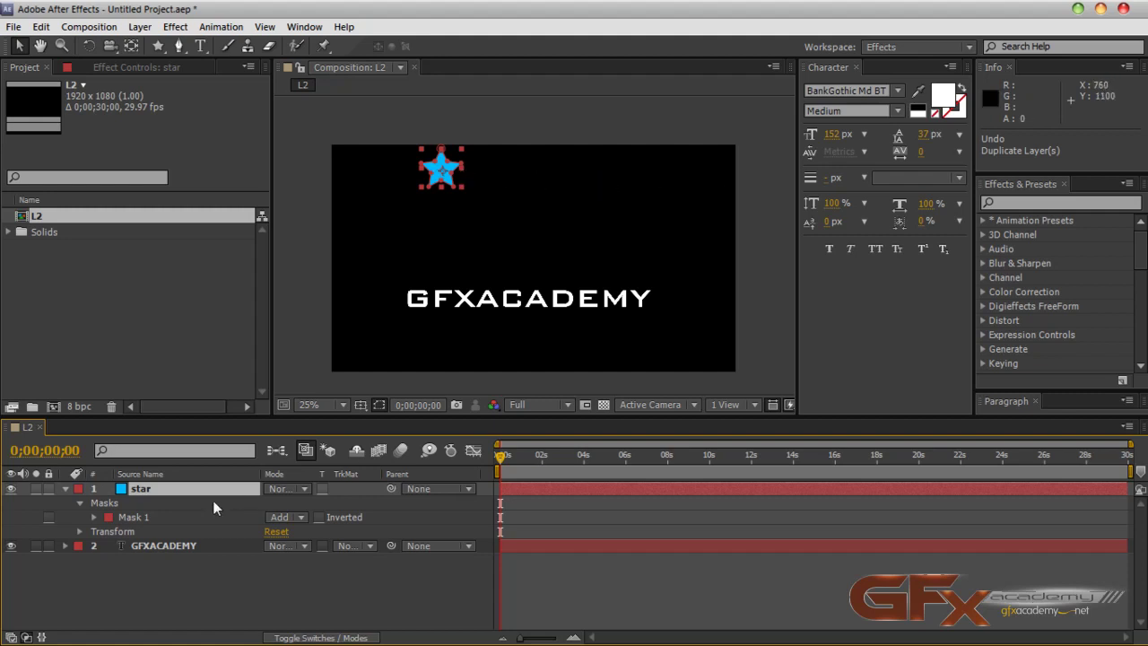
Step: Add the expression value+[index*200,0] to the star layer's Position property
click(66, 488)
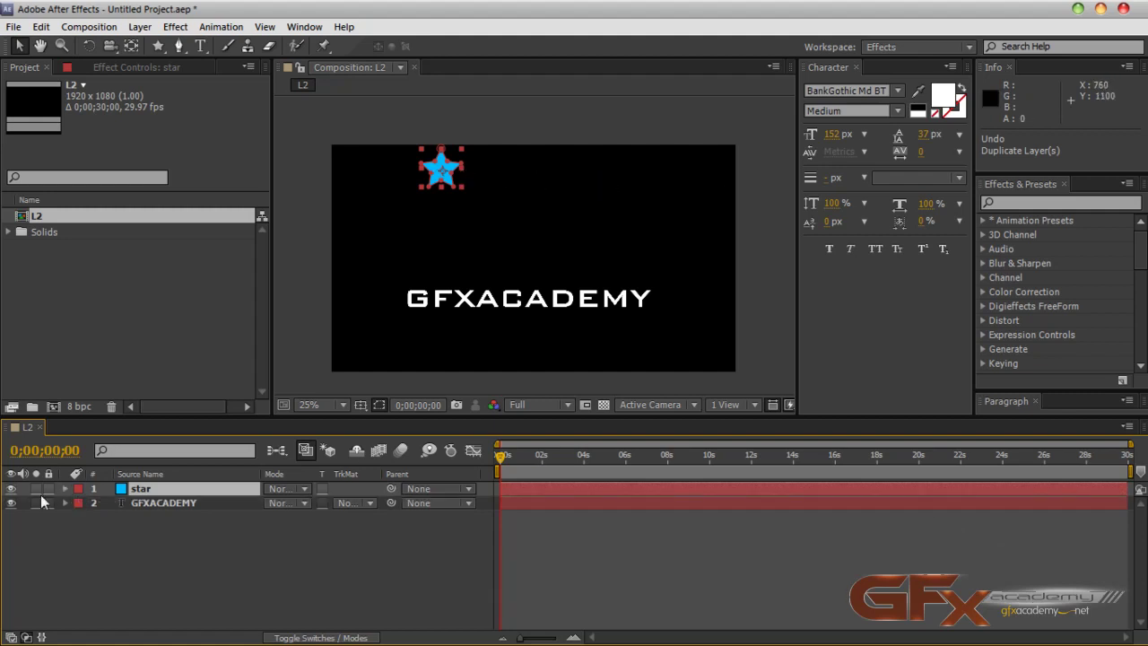
key(ctrl+5)
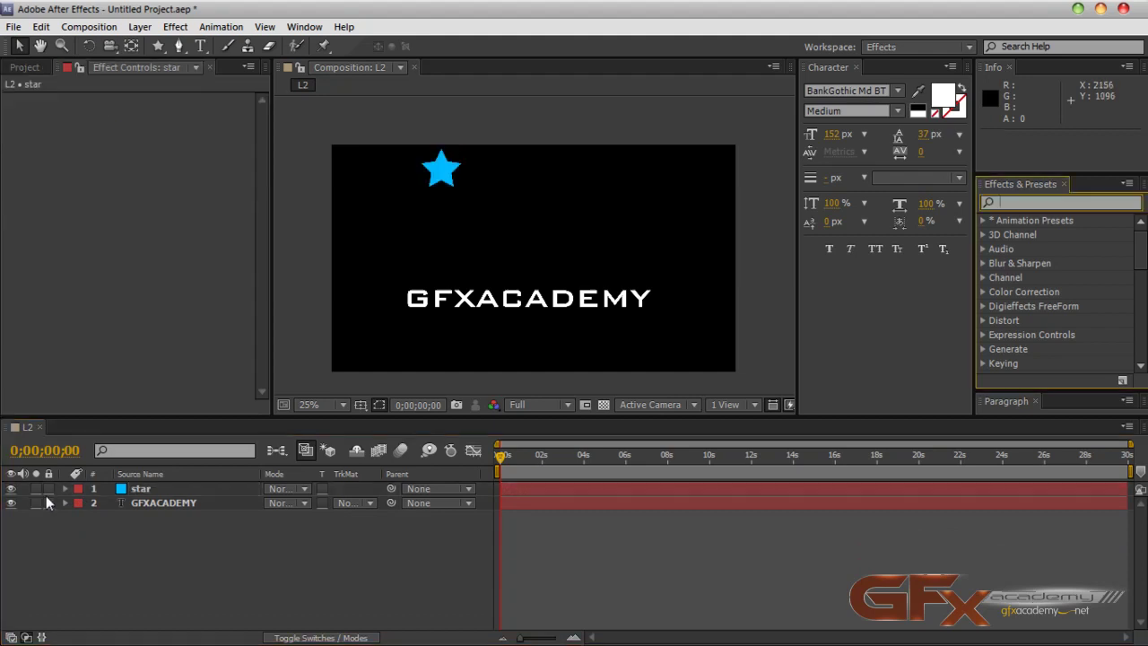
click(175, 492)
key(p)
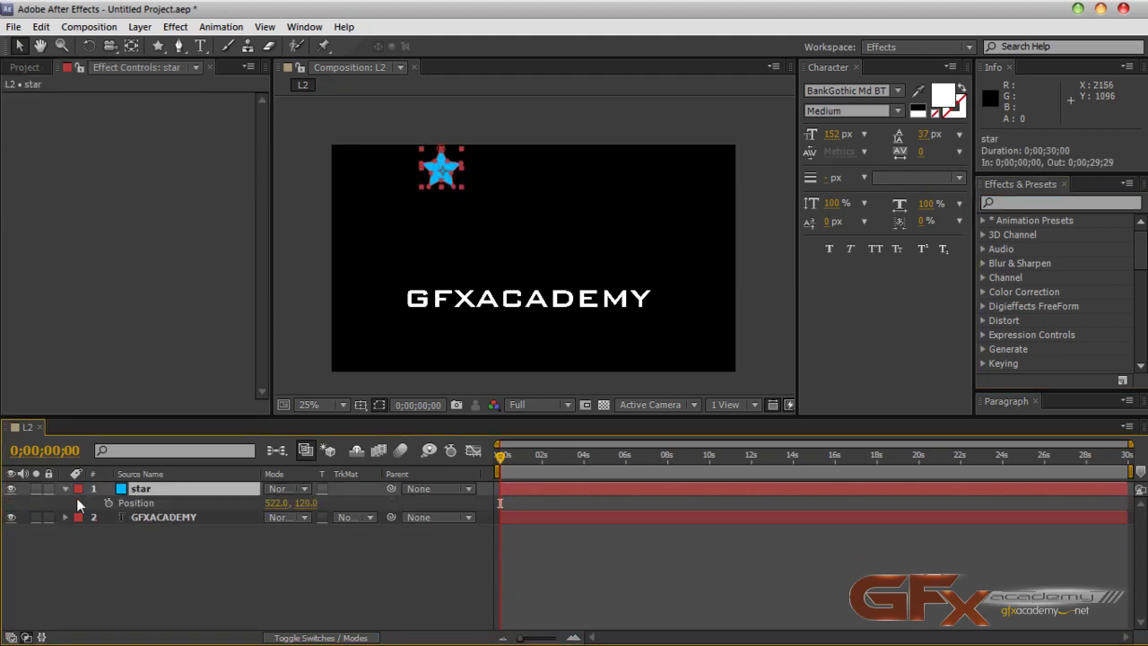
alt+click(106, 502)
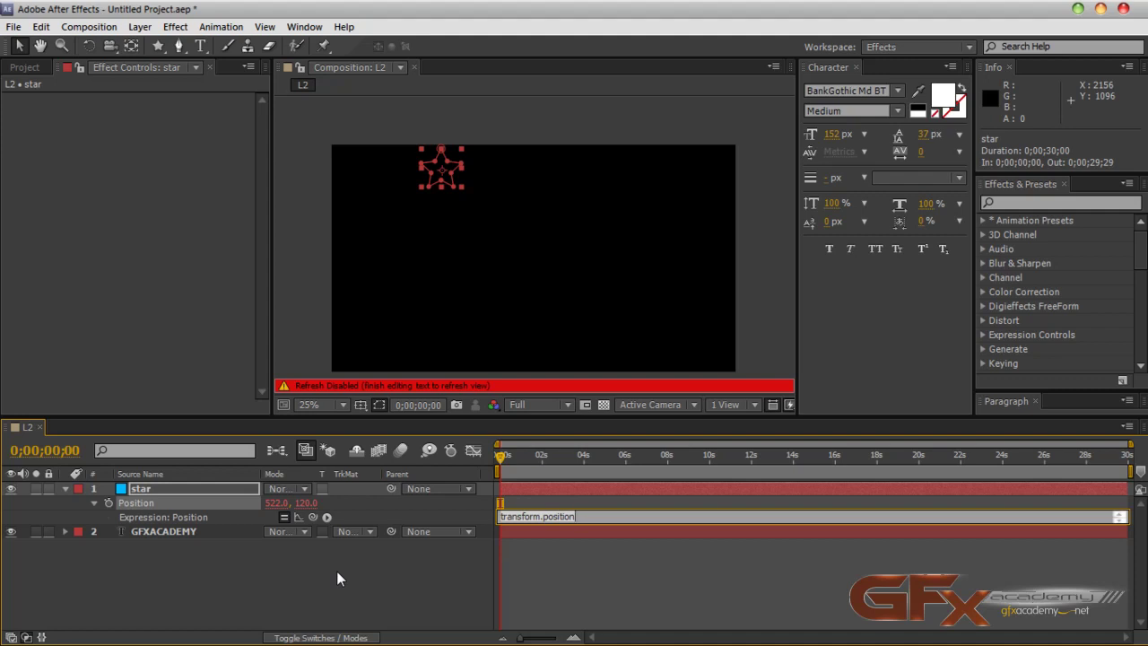
text(value)
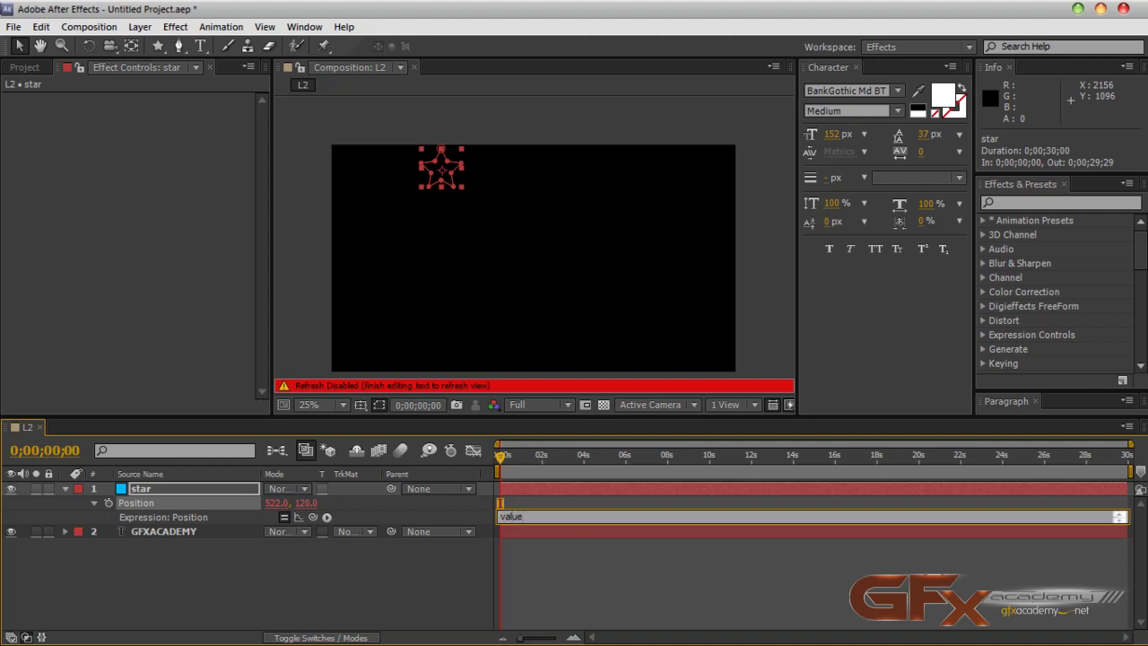
text(+[index*200,0])
click(552, 591)
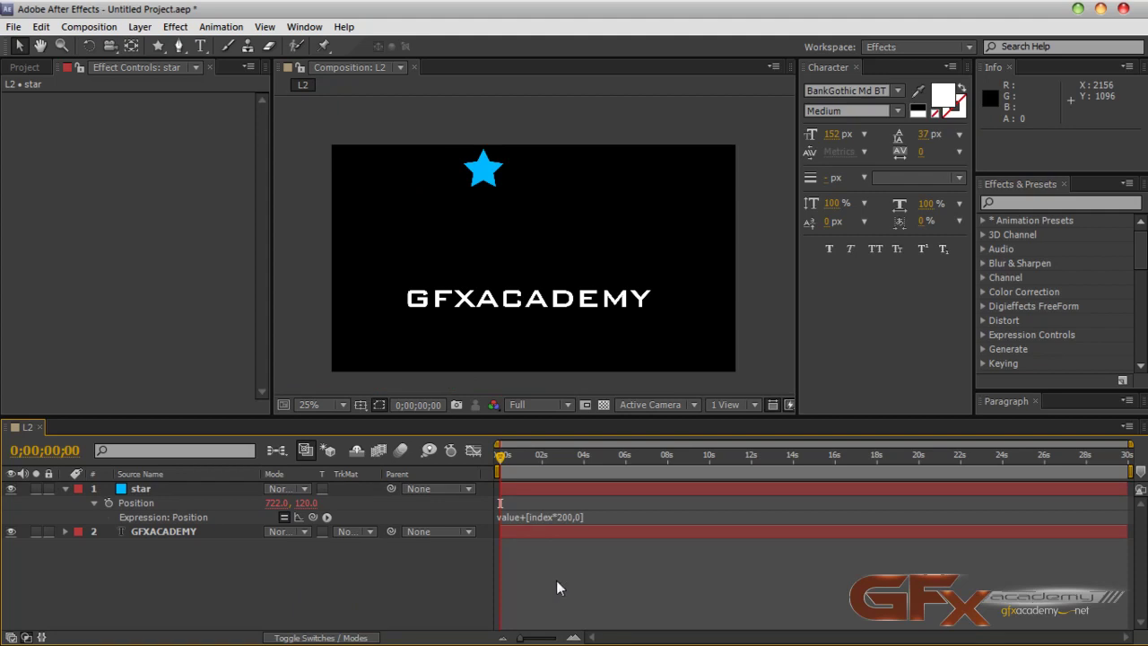
Step: Duplicate the star layer four times
mouse_move(498, 461)
mouse_down()
mouse_move(526, 461)
mouse_move(480, 458)
mouse_up()
click(199, 489)
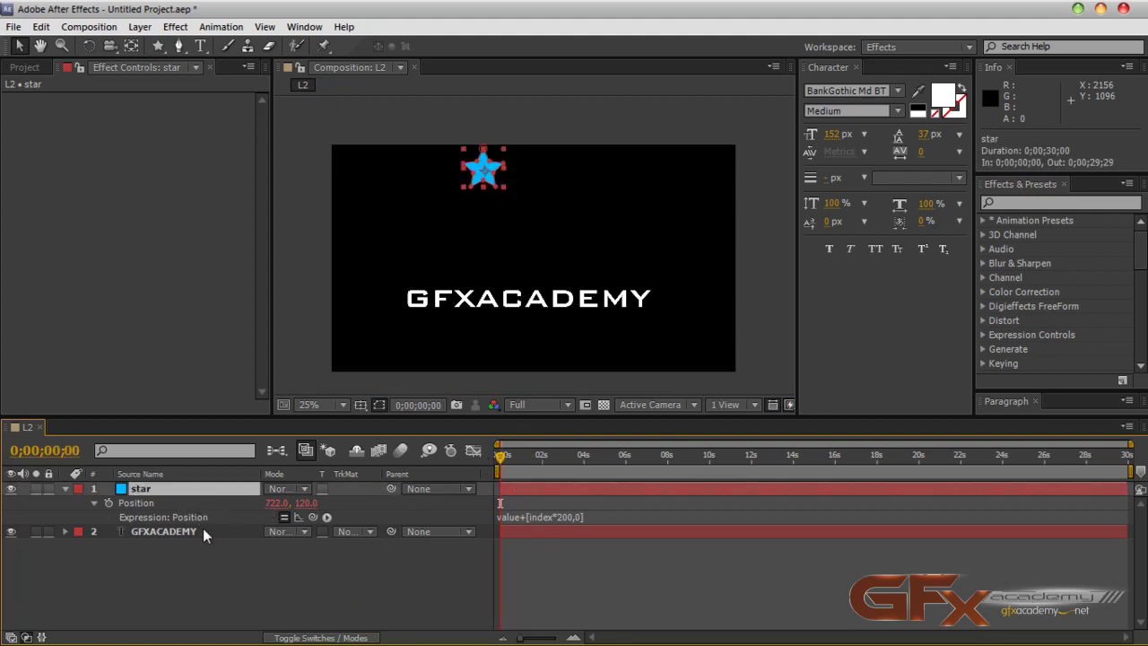
key(ctrl+d)
key(ctrl+d)
key(ctrl+d)
key(ctrl+d)
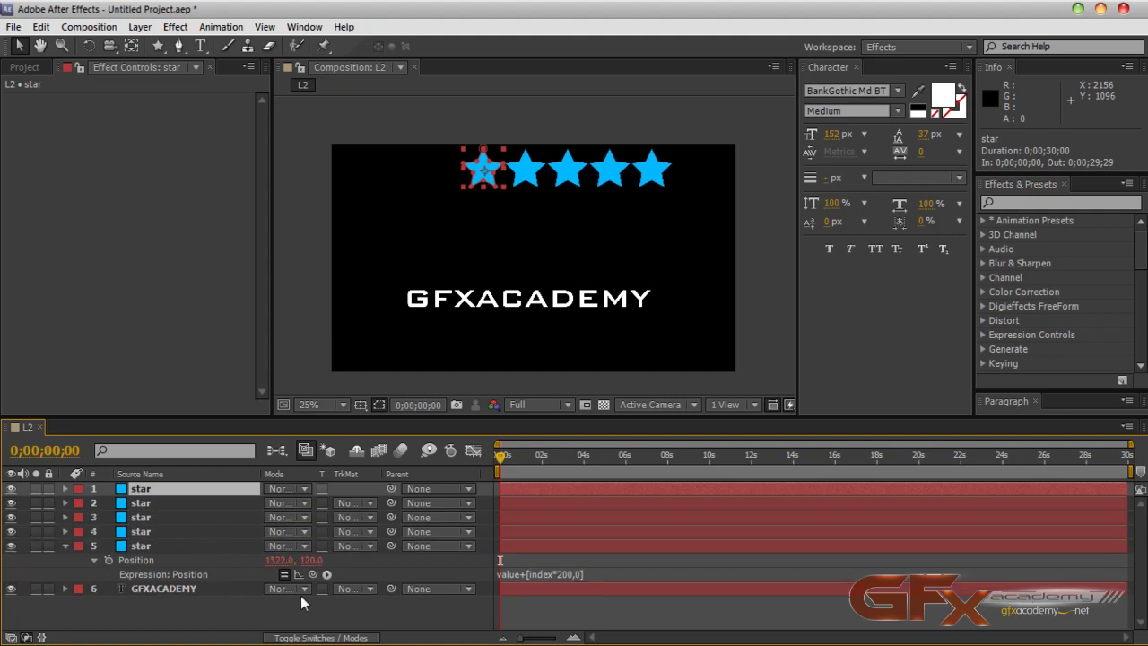
Step: Review the Position expression on the bottommost star layer without changing it, and collapse that layer's properties
click(346, 609)
drag(503, 416, 503, 405)
click(531, 563)
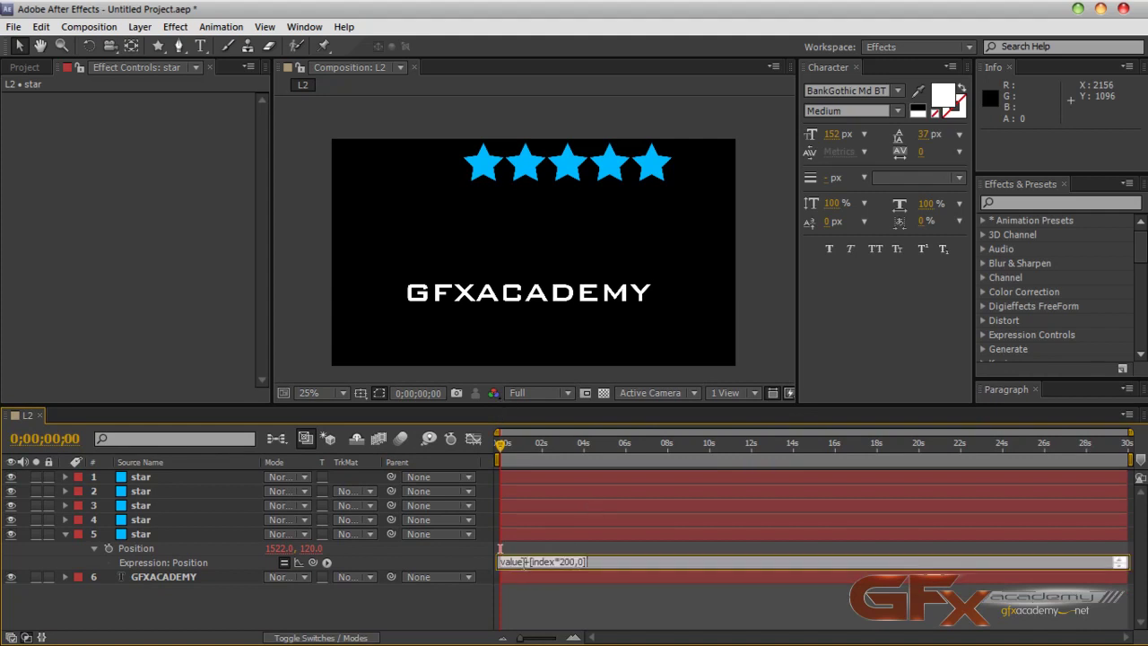
click(408, 598)
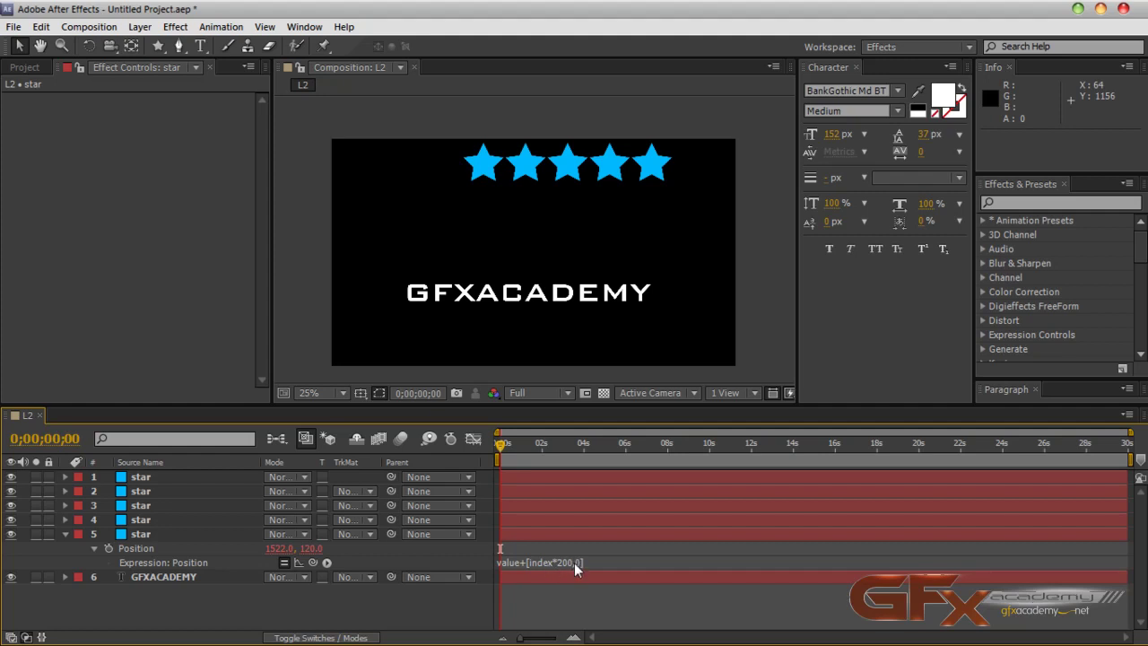
click(66, 533)
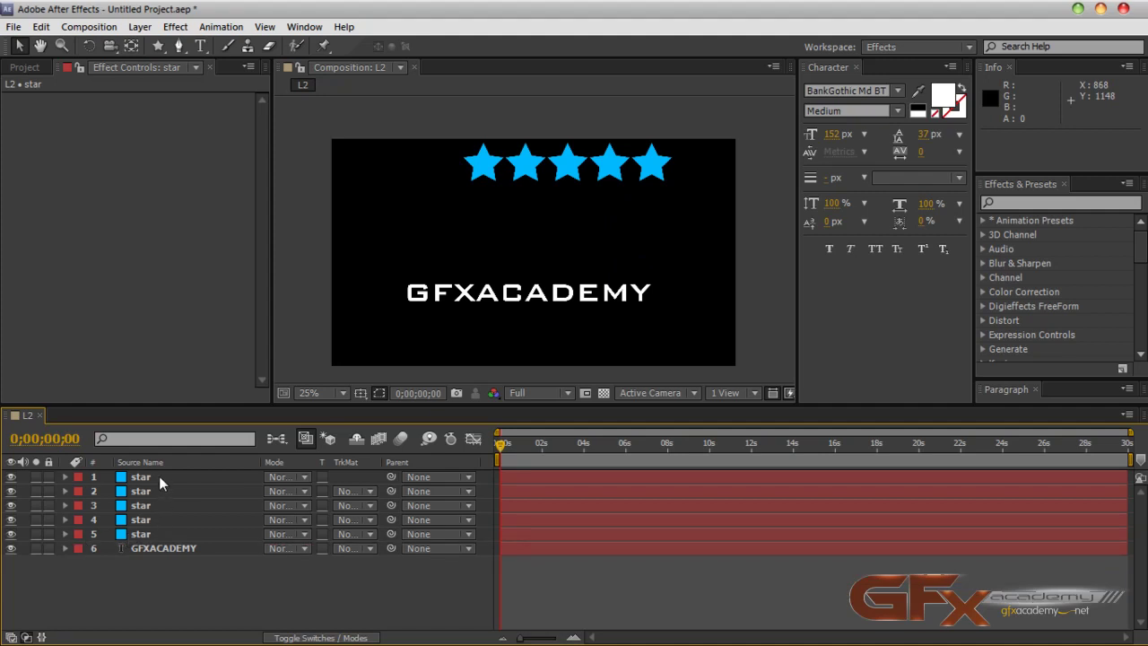
Step: Shift all five star layers horizontally together, bringing the first star's position to 559, 120, and hide their Position properties
click(159, 475)
shift+click(148, 533)
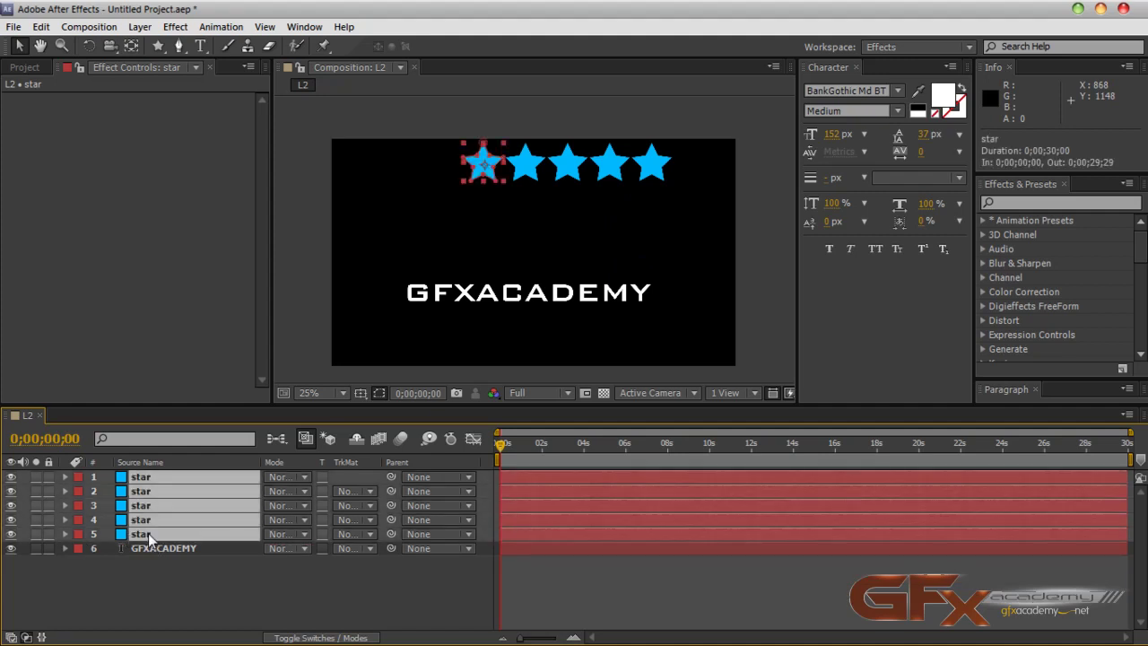
key(p)
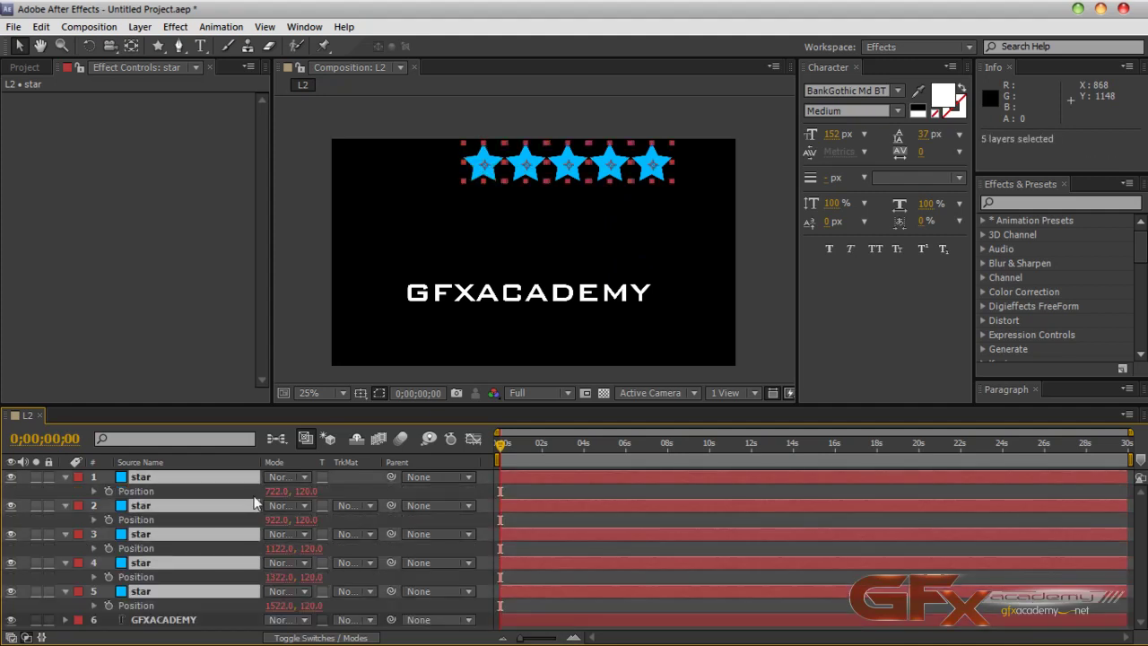
drag(276, 491, 139, 504)
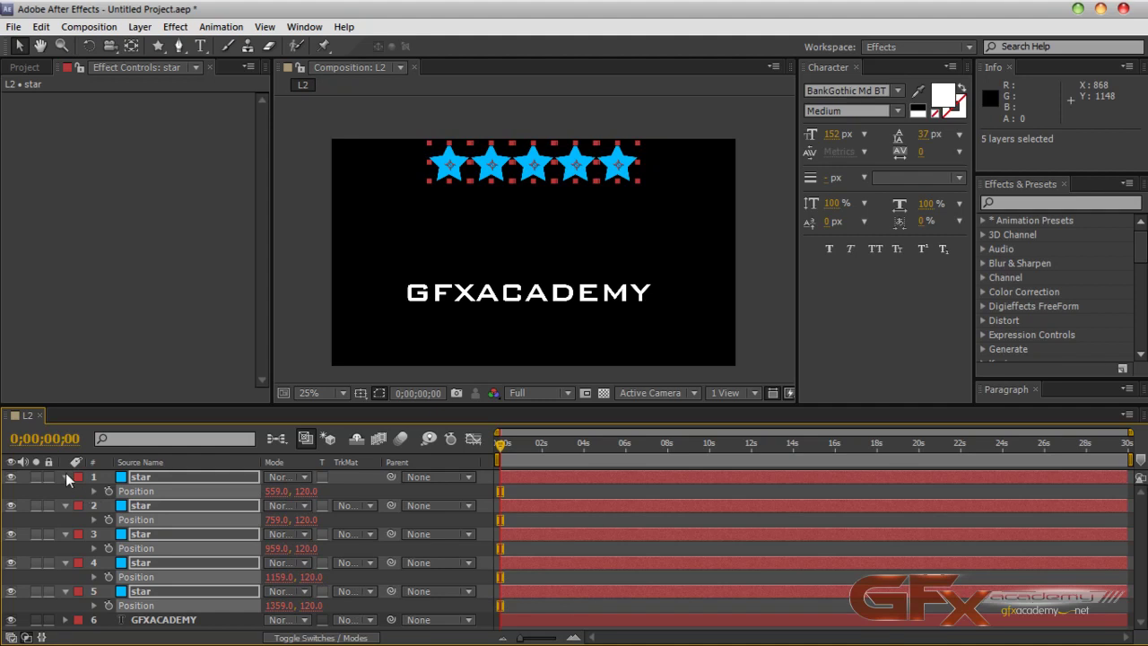
key(p)
click(230, 582)
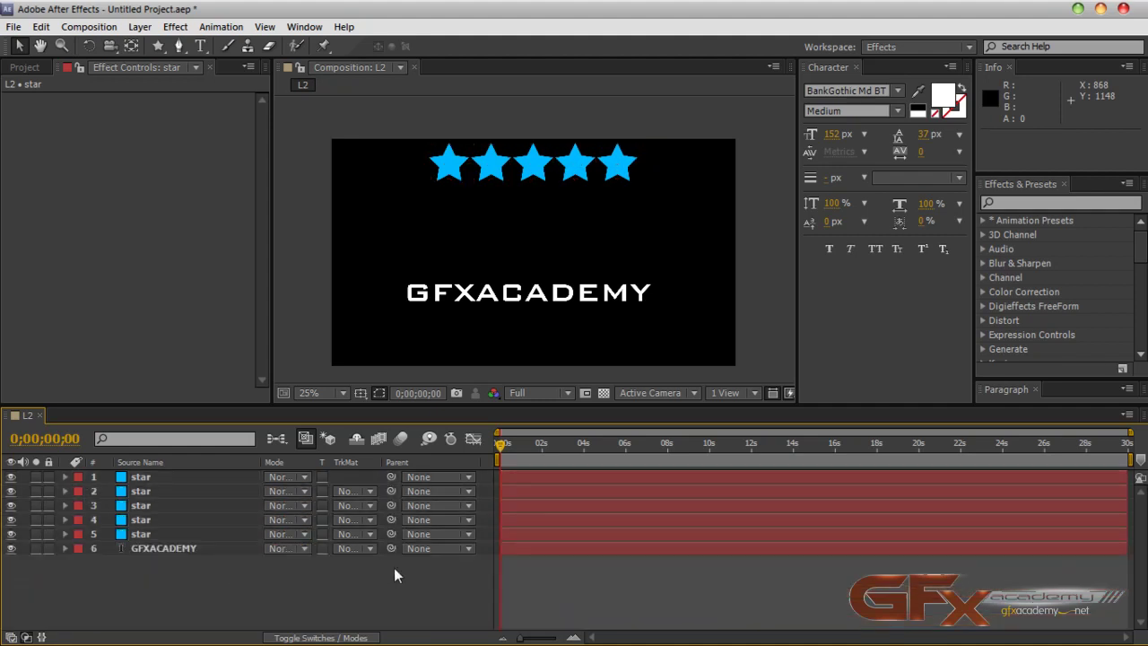
click(177, 478)
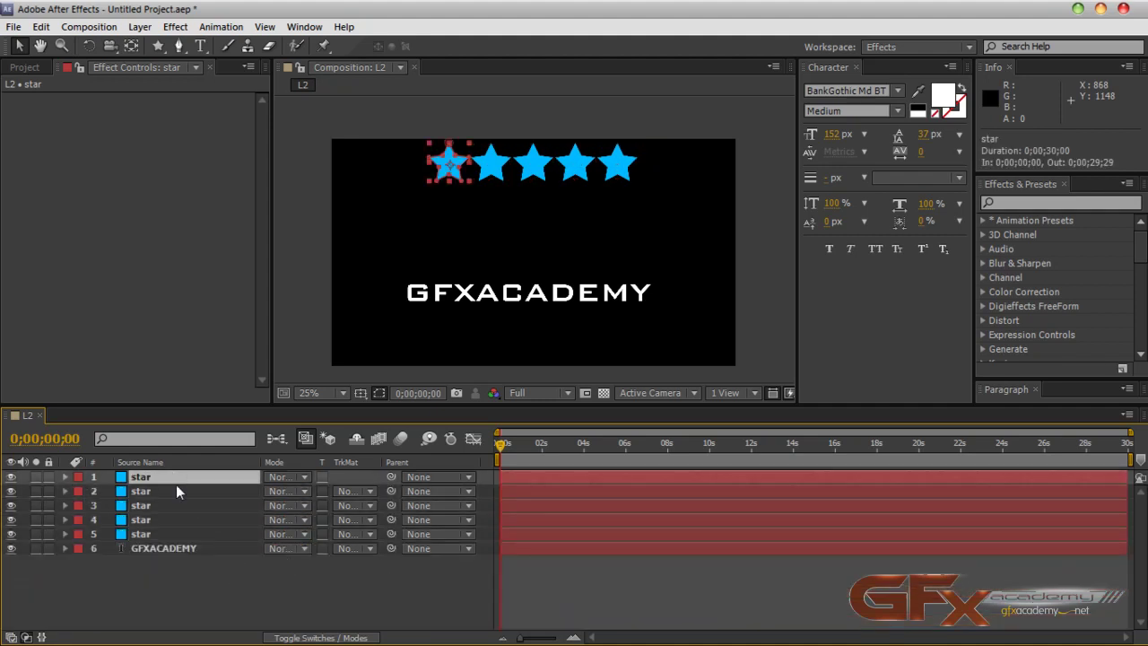
click(195, 574)
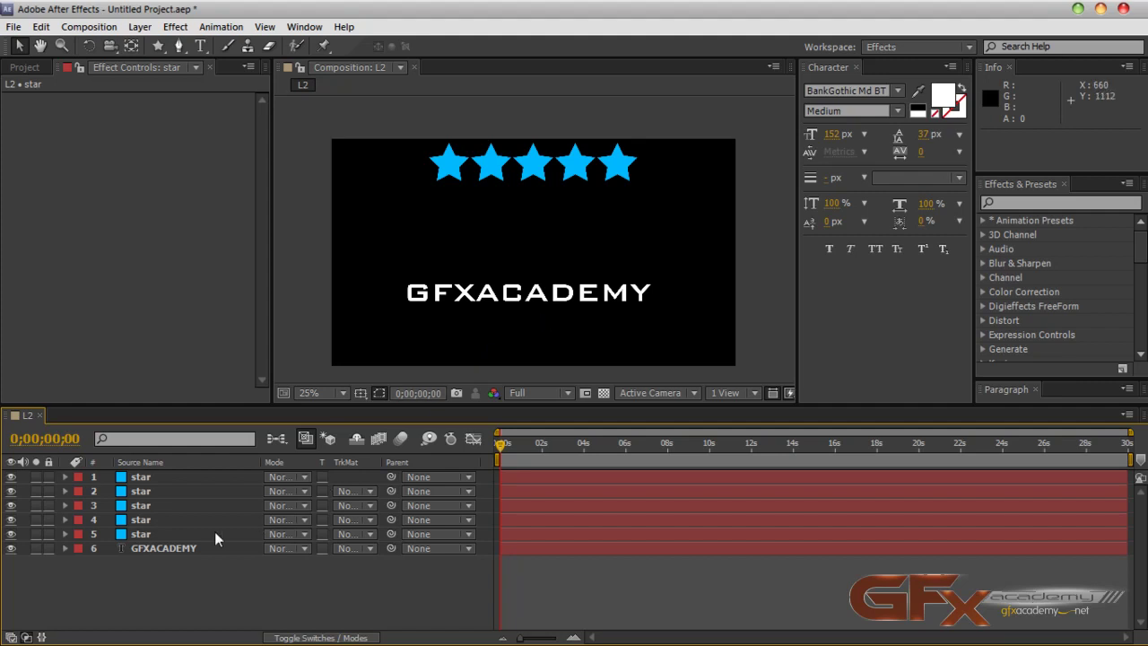
Step: Create shapes from the GFXACADEMY text layer
click(173, 547)
mouse_move(408, 411)
mouse_down()
mouse_move(410, 372)
mouse_move(409, 393)
mouse_up()
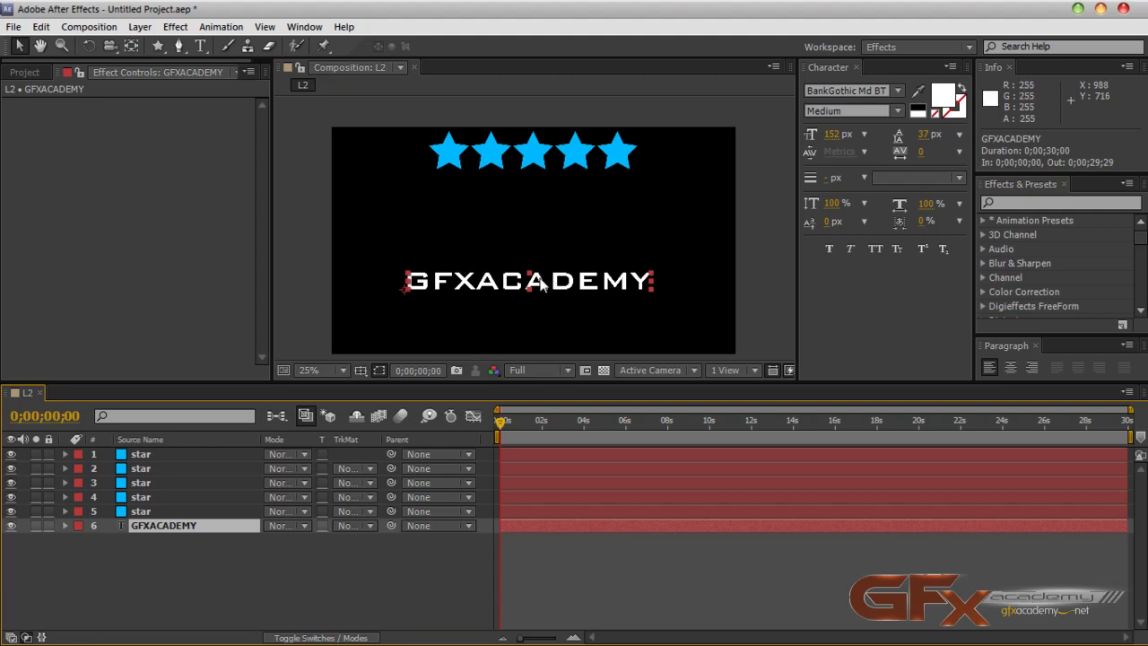
click(139, 27)
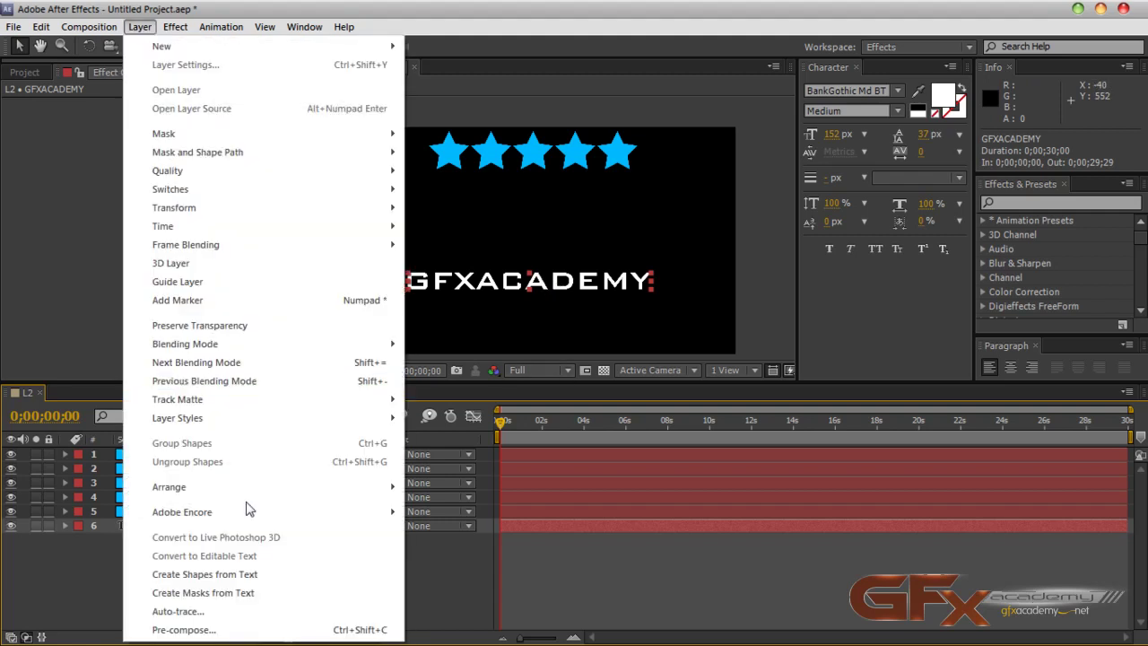
click(194, 578)
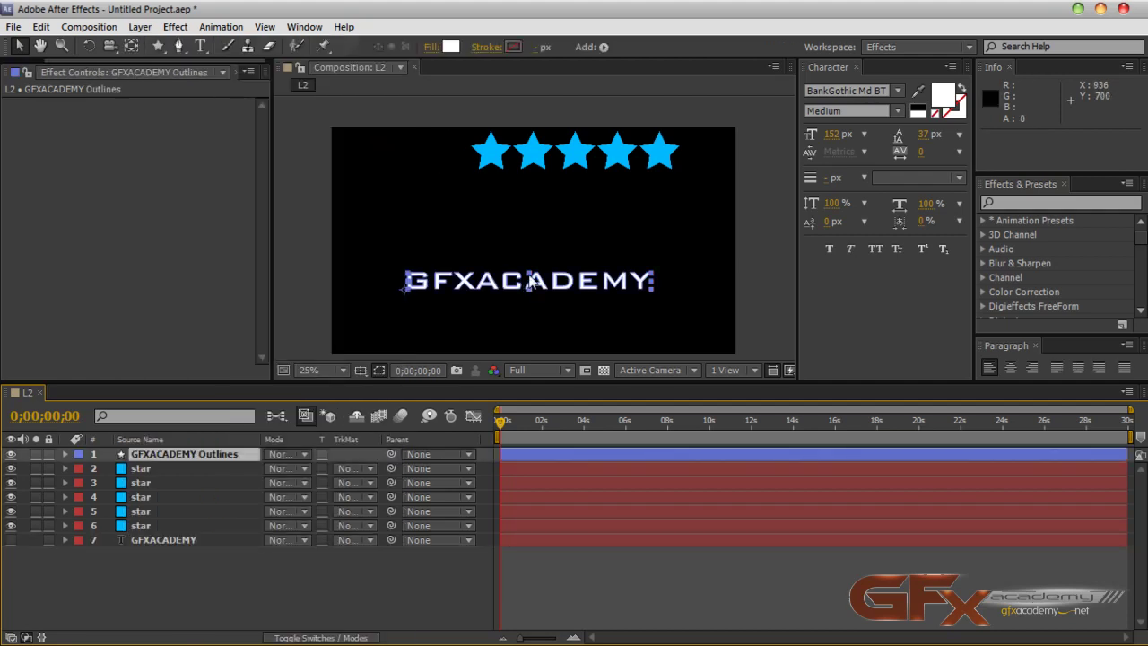
scroll(527, 287, up, 2)
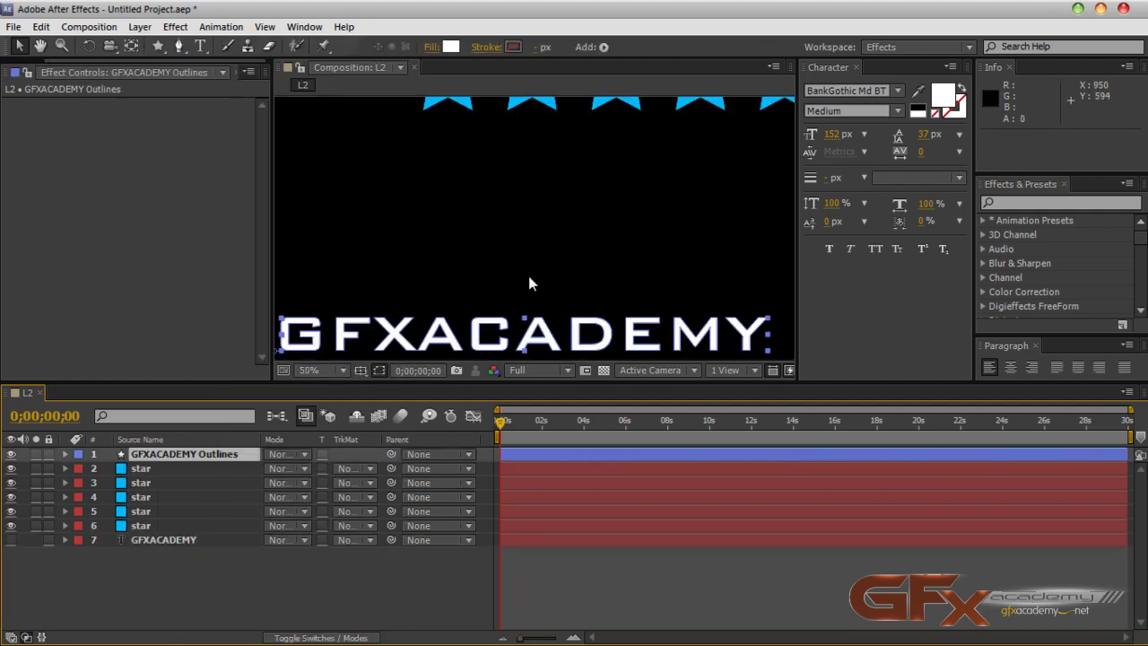
Step: Delete the original GFXACADEMY text layer, keeping the outlines layer
click(154, 542)
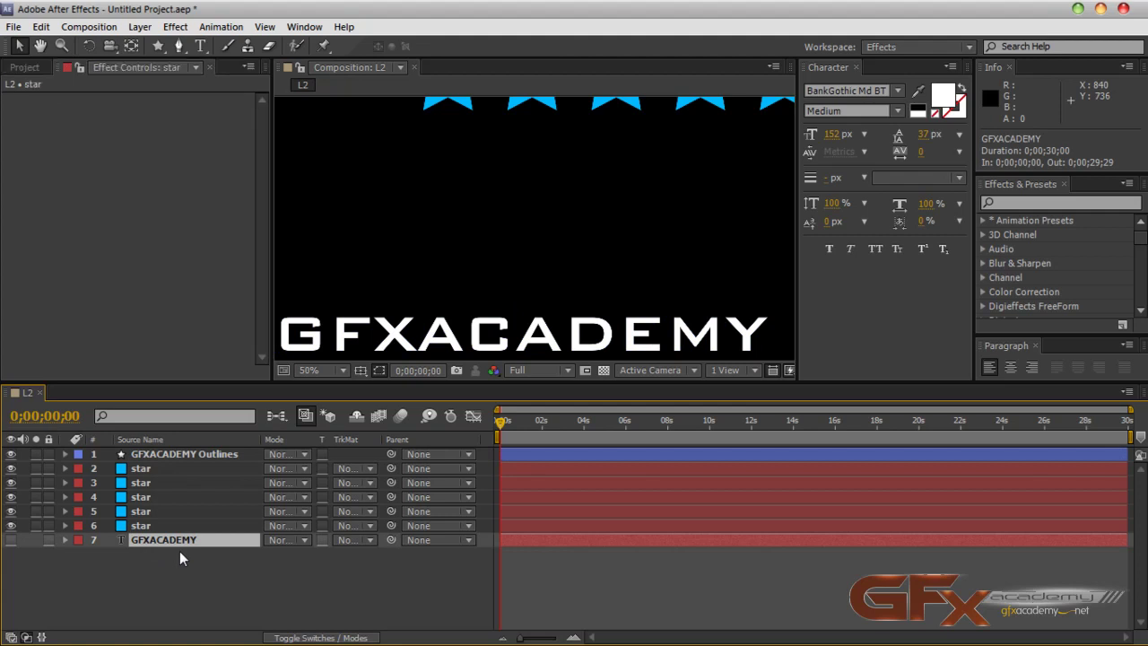
key(Delete)
scroll(481, 269, down, 2)
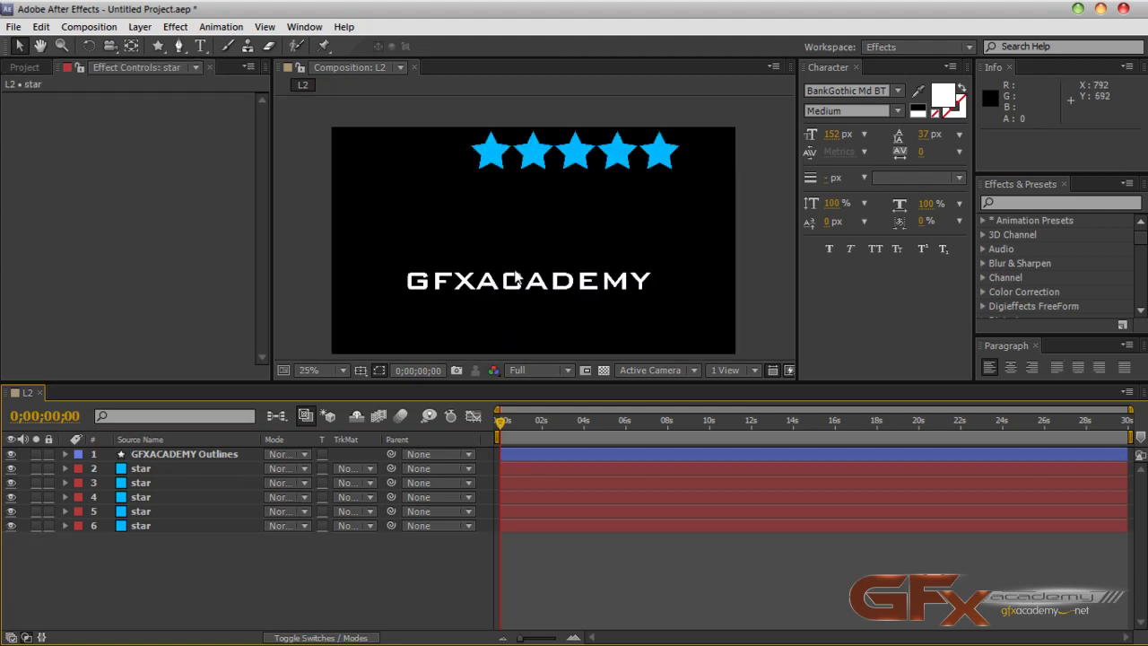
drag(536, 272, 511, 262)
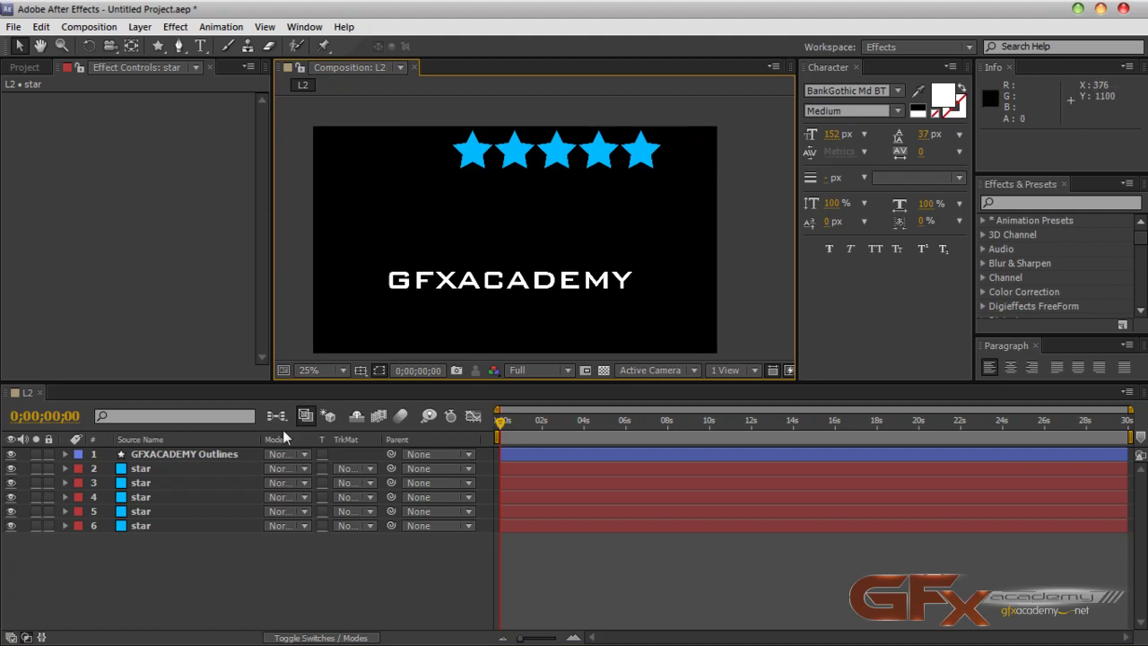
Step: Add a Gradient Overlay layer style to the GFXACADEMY Outlines layer
click(212, 456)
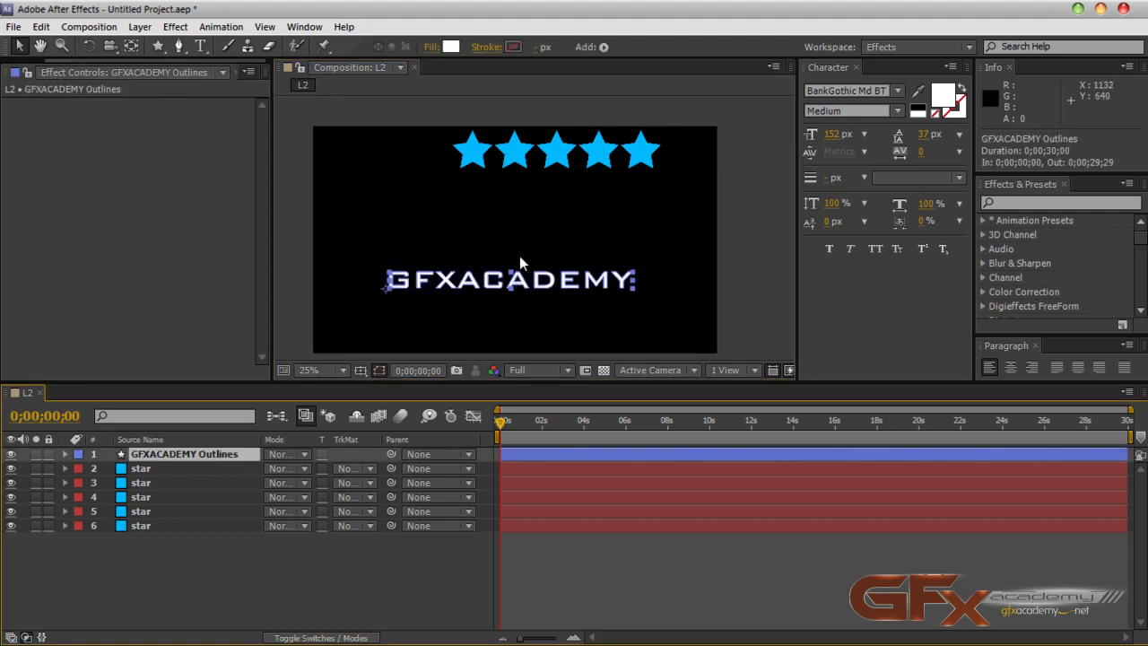
click(139, 27)
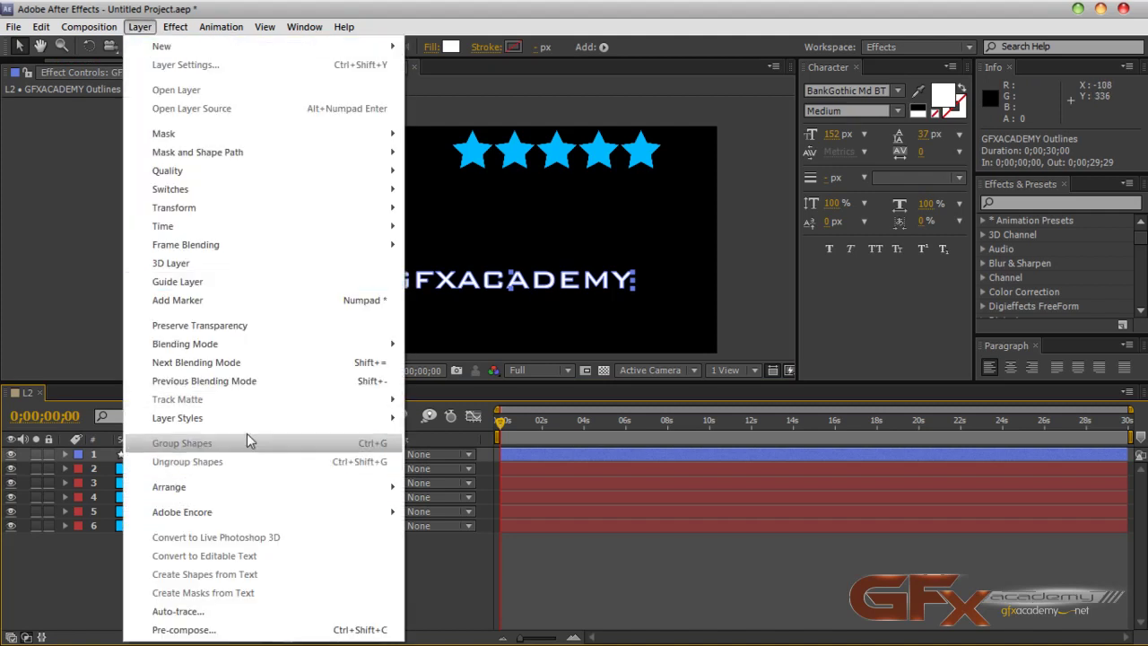
mouse_move(255, 423)
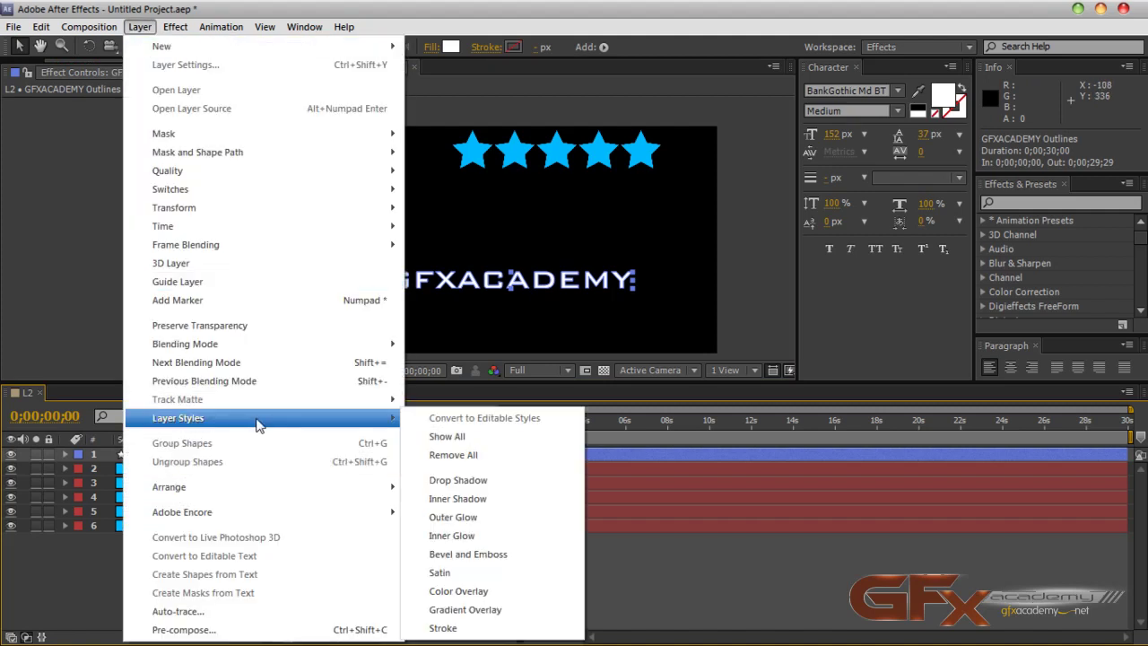
click(492, 611)
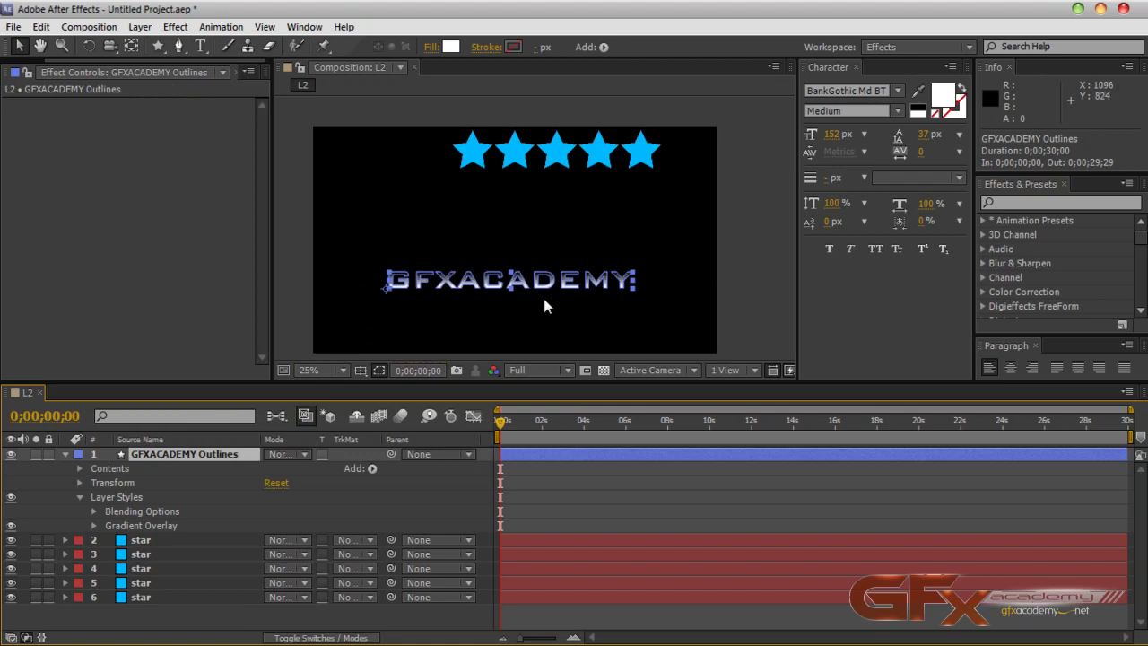
scroll(544, 299, up, 1)
drag(543, 299, 599, 221)
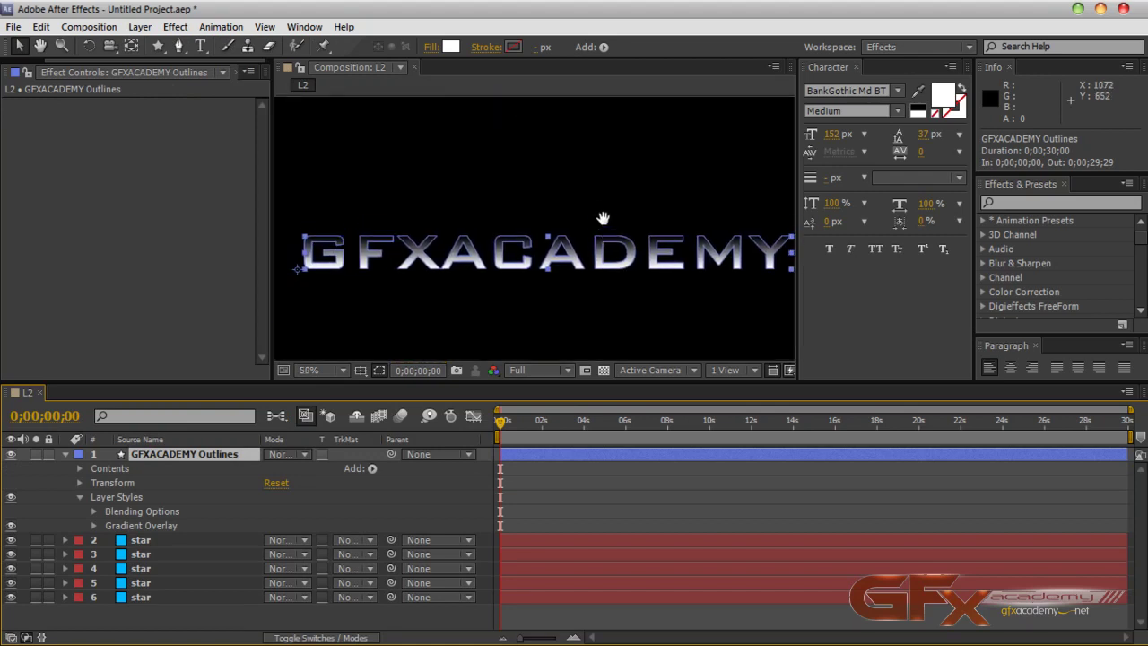
click(372, 621)
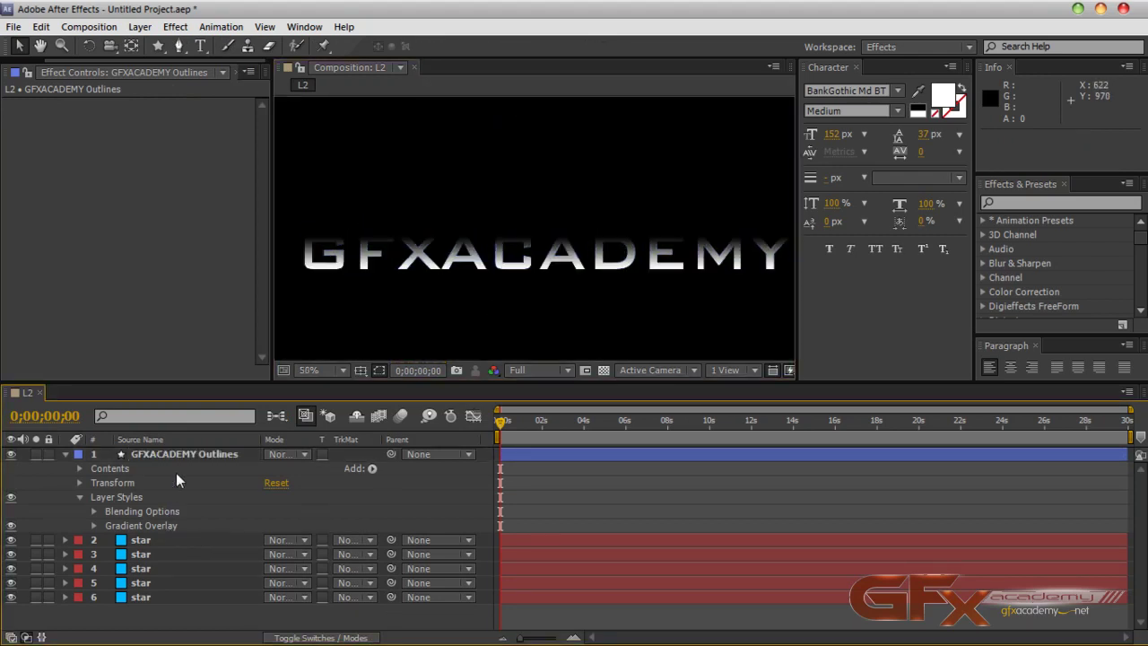
Step: Add a Stroke layer style to the GFXACADEMY Outlines layer
click(158, 494)
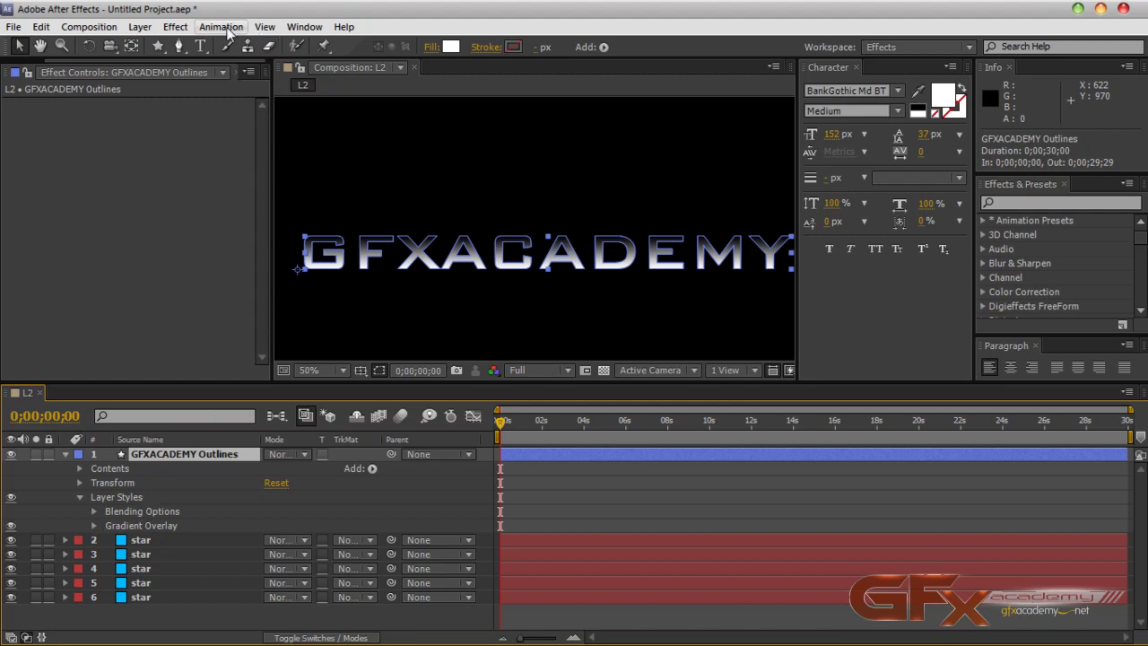
click(140, 27)
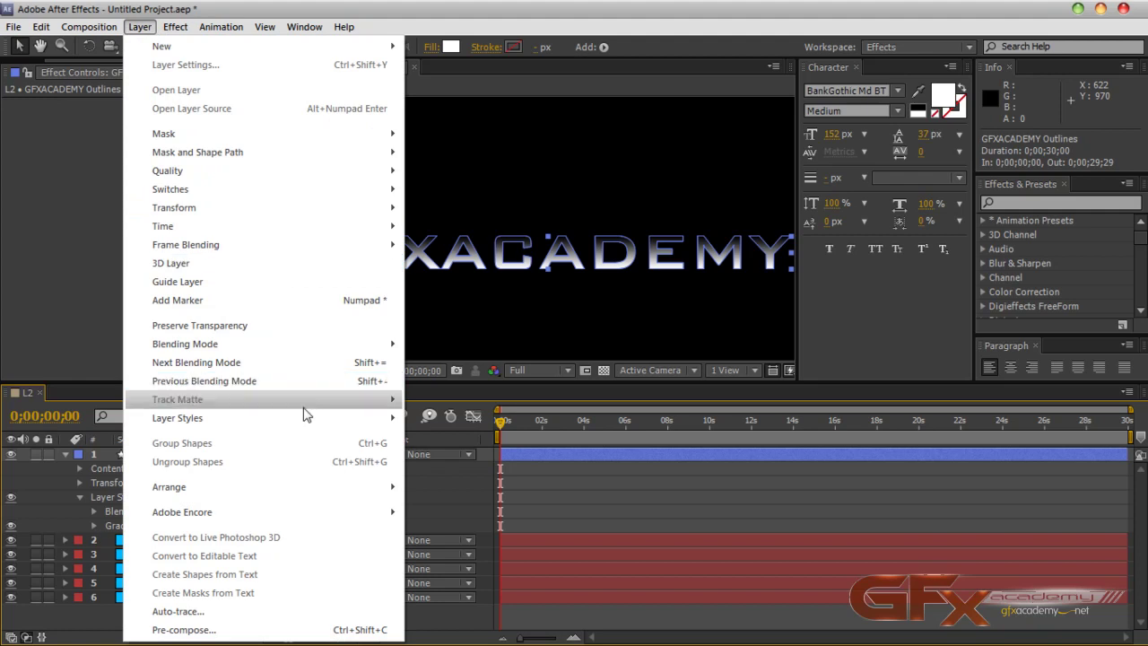
mouse_move(313, 418)
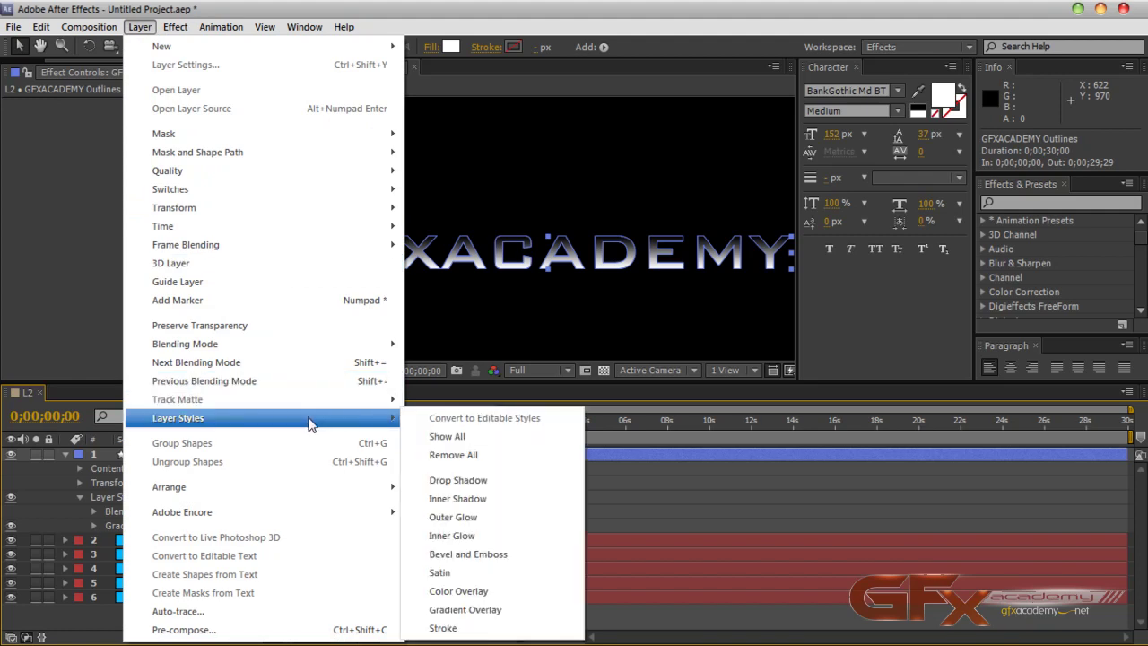
click(468, 627)
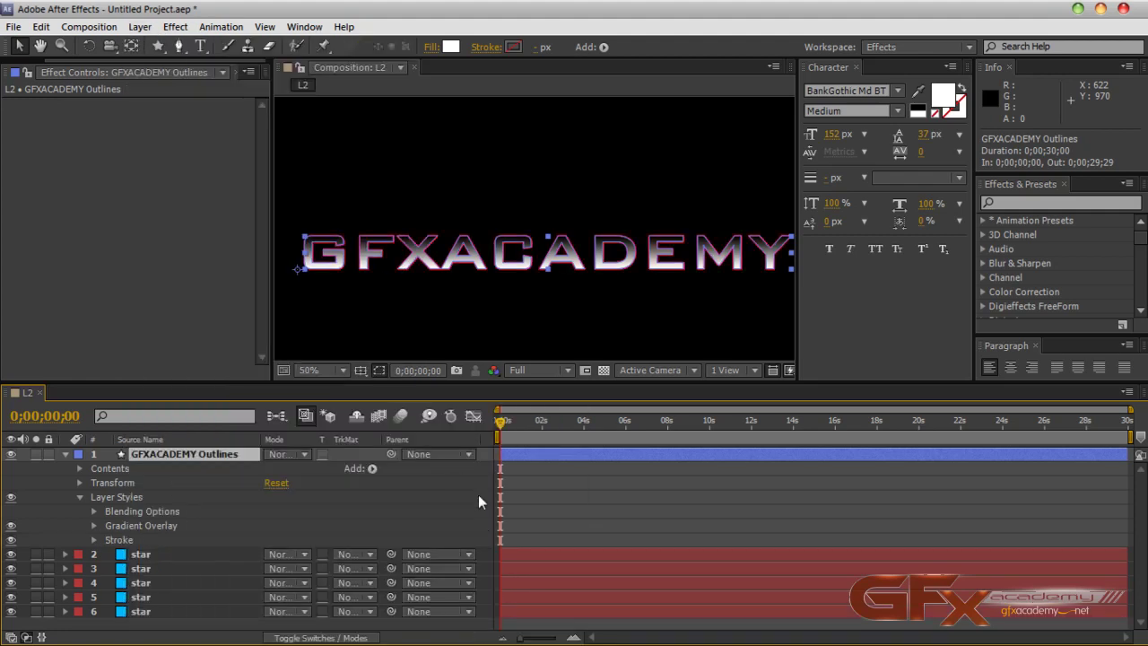
Step: Set the Stroke style's size to 1.0 on the GFXACADEMY Outlines layer, leaving its position as Outside
click(94, 539)
scroll(234, 553, down, 1)
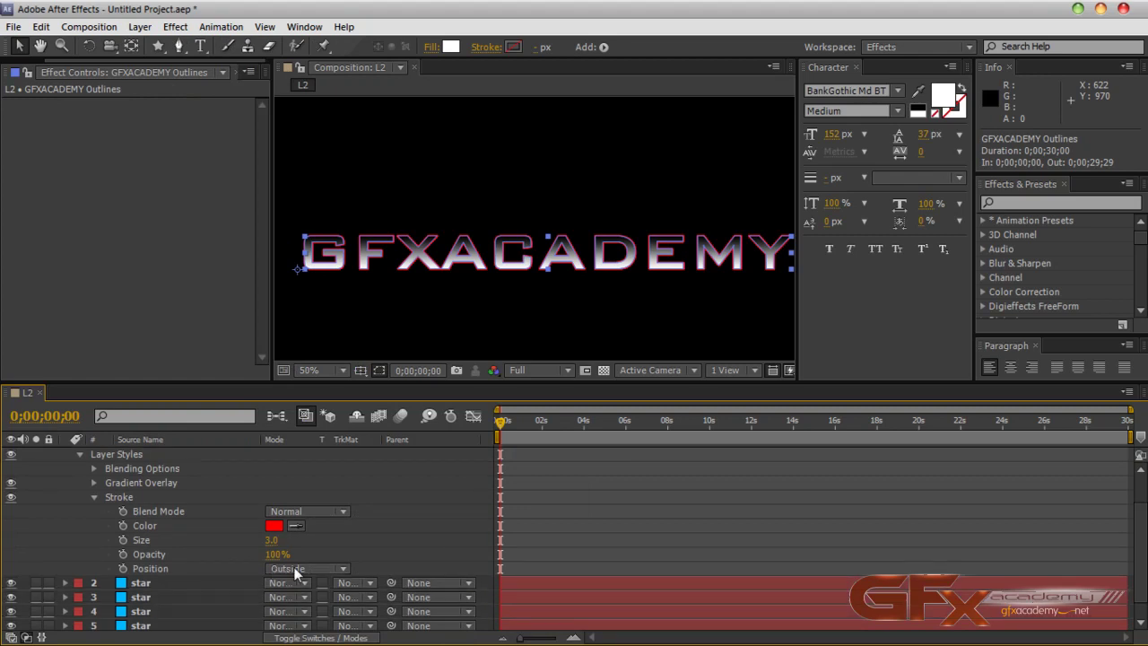
drag(273, 543, 377, 579)
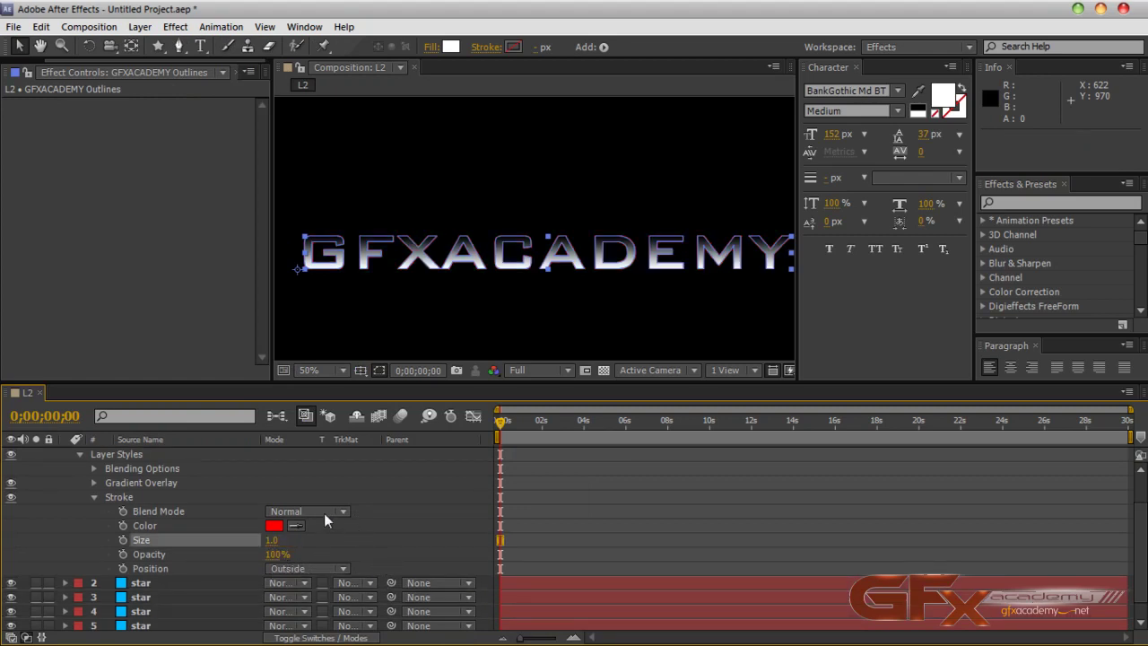
click(325, 569)
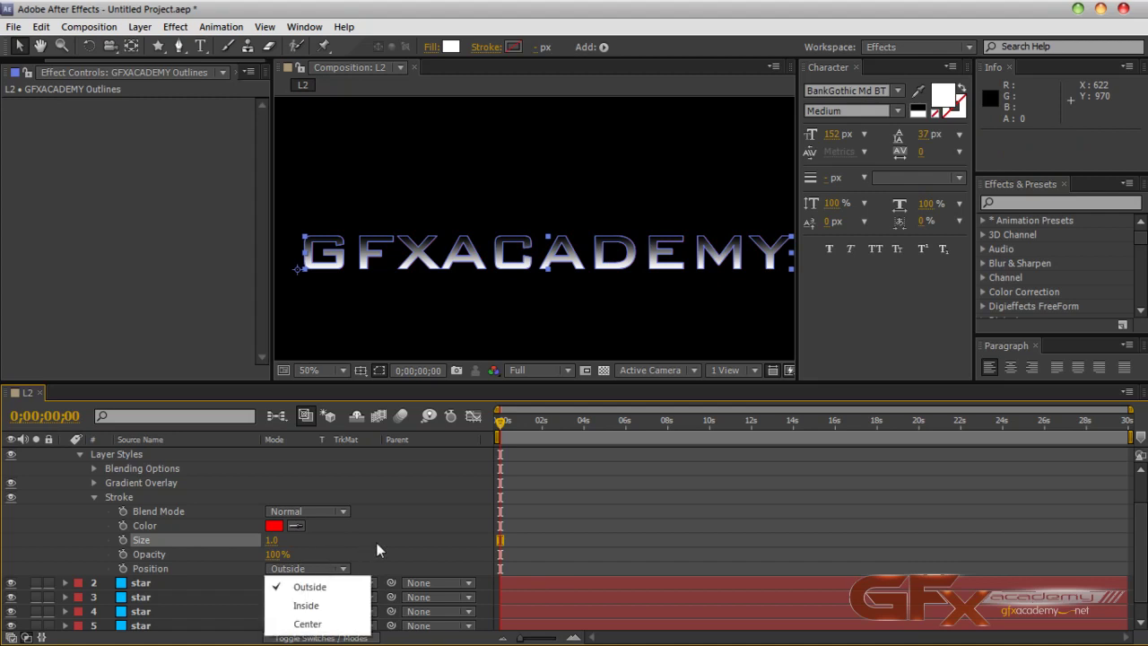
click(347, 544)
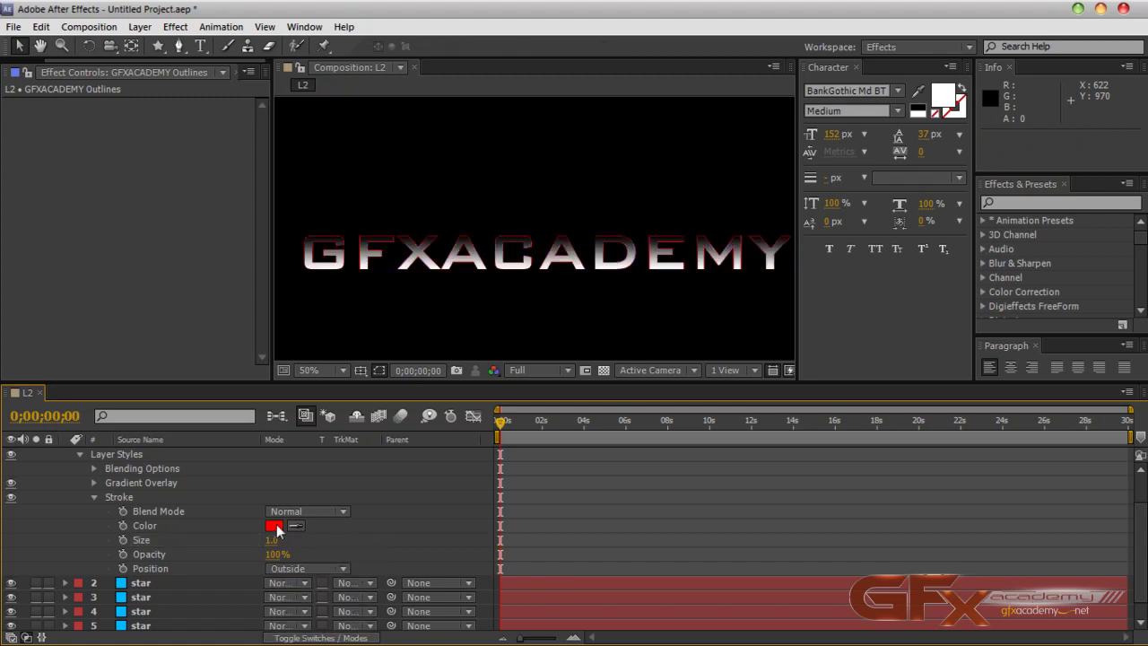
key(slash)
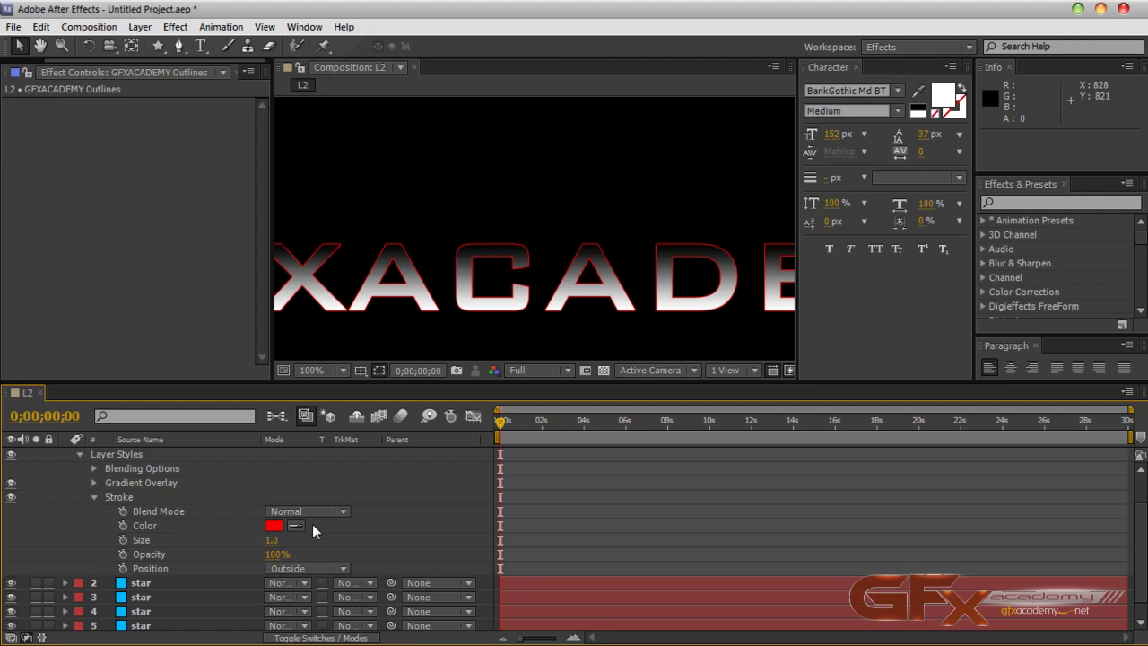
Step: Set the Gradient Overlay's style to Reflected on the GFXACADEMY Outlines layer
click(94, 497)
click(94, 526)
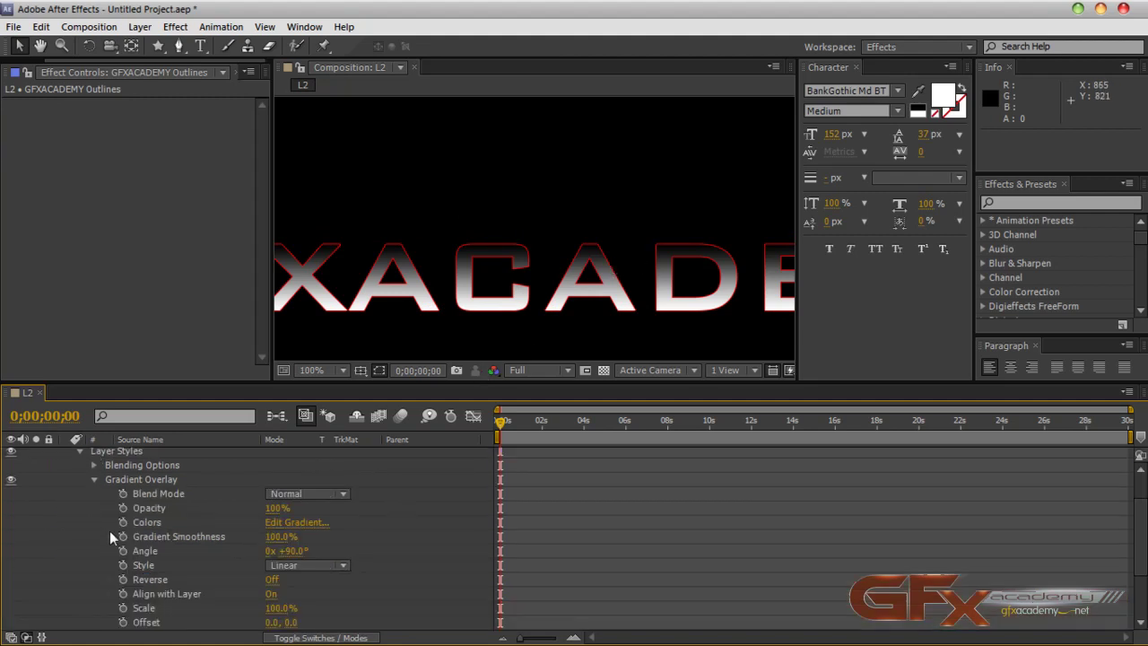
scroll(351, 520, down, 2)
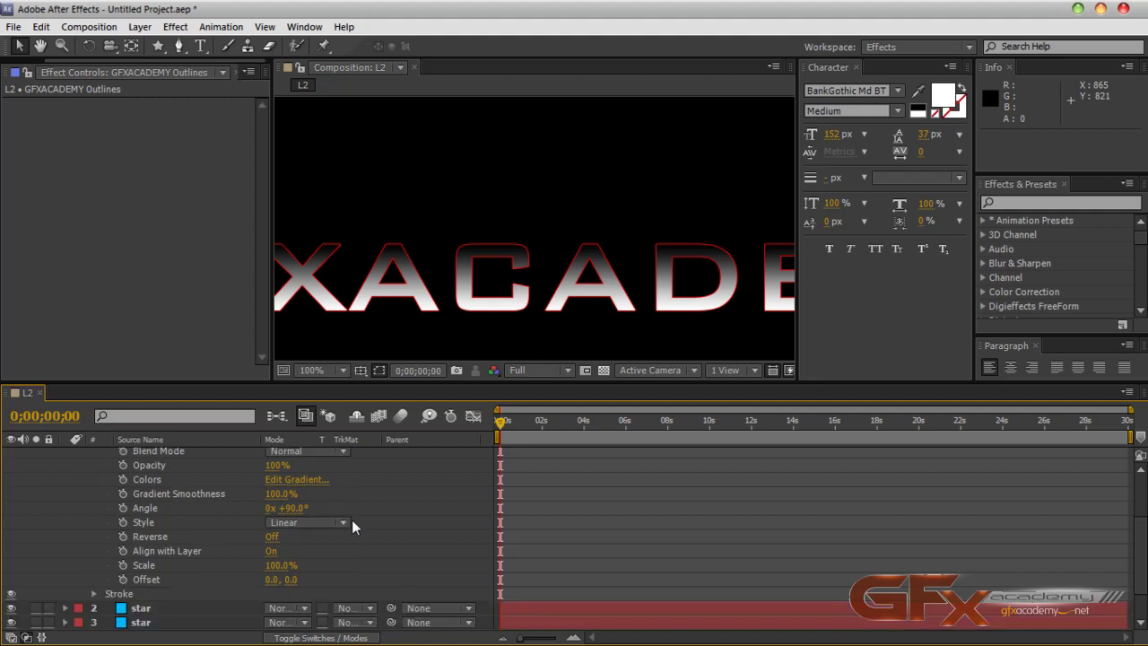
click(321, 524)
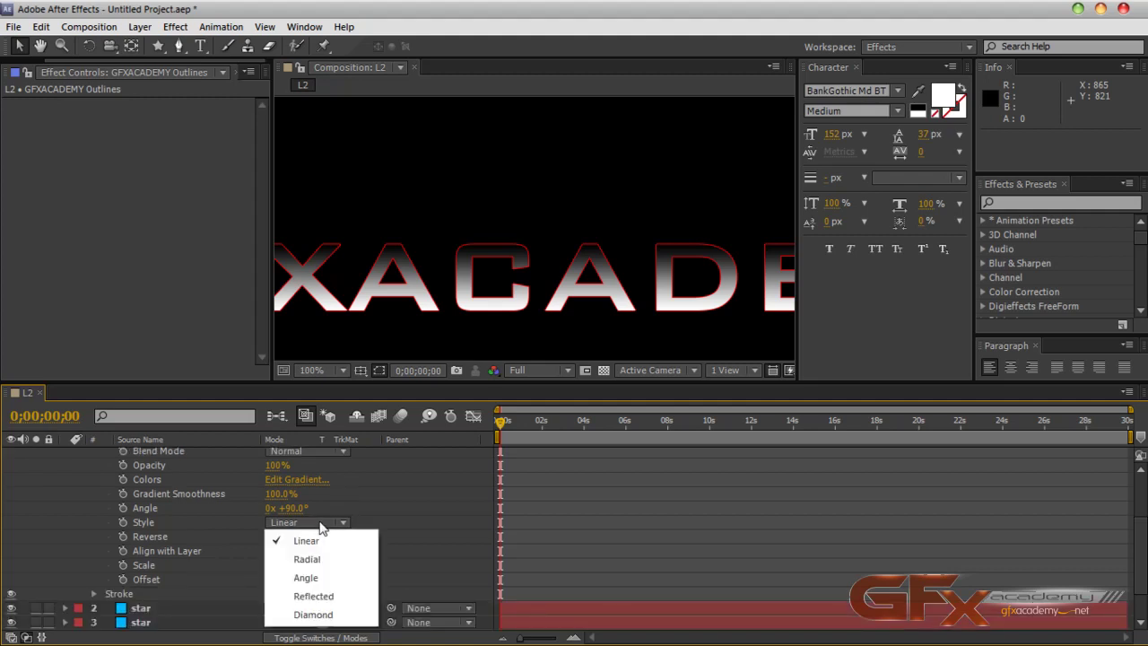
click(316, 596)
click(410, 505)
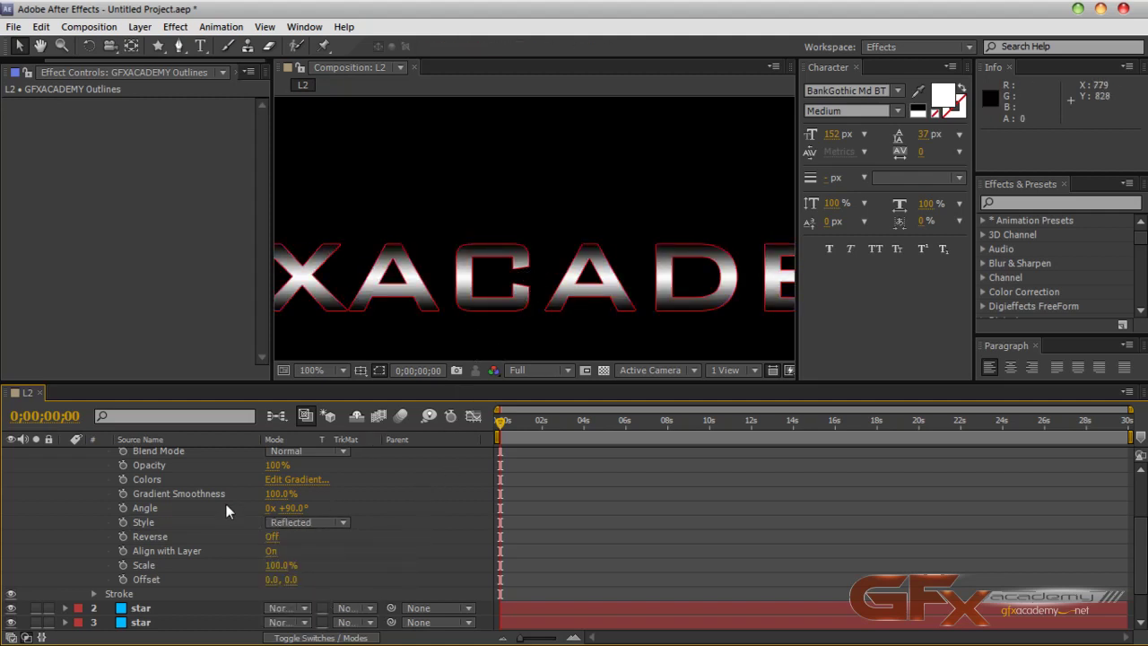
scroll(324, 535, up, 3)
click(92, 522)
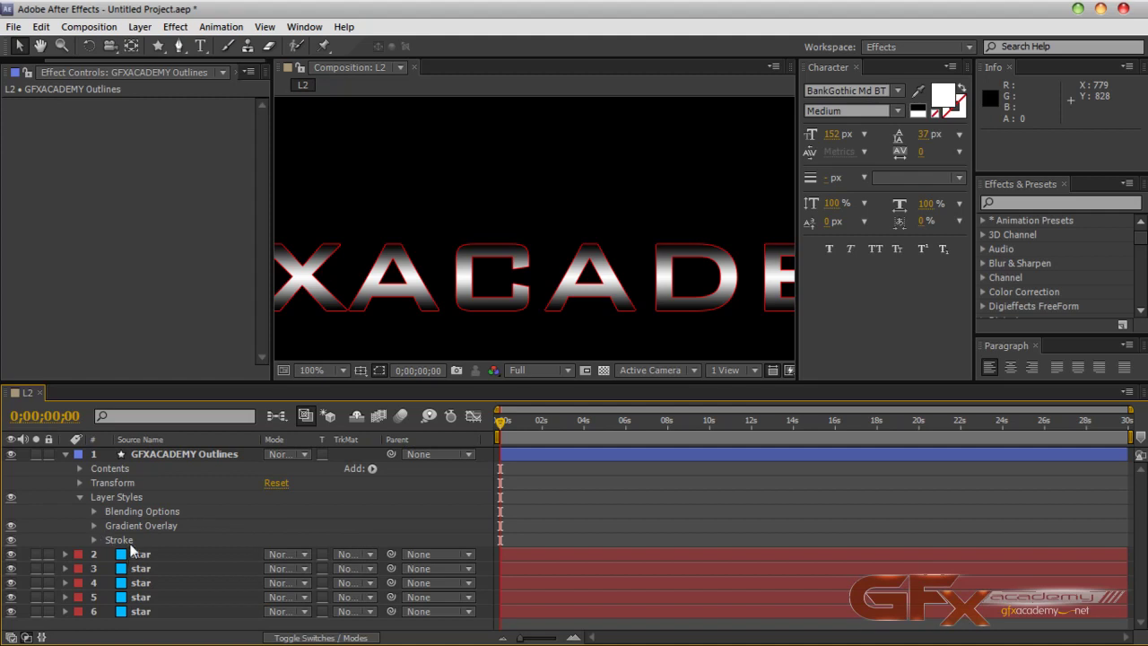
Step: Change the Stroke style's color to dark gray 464646 on the GFXACADEMY Outlines layer
click(98, 539)
click(94, 539)
click(273, 568)
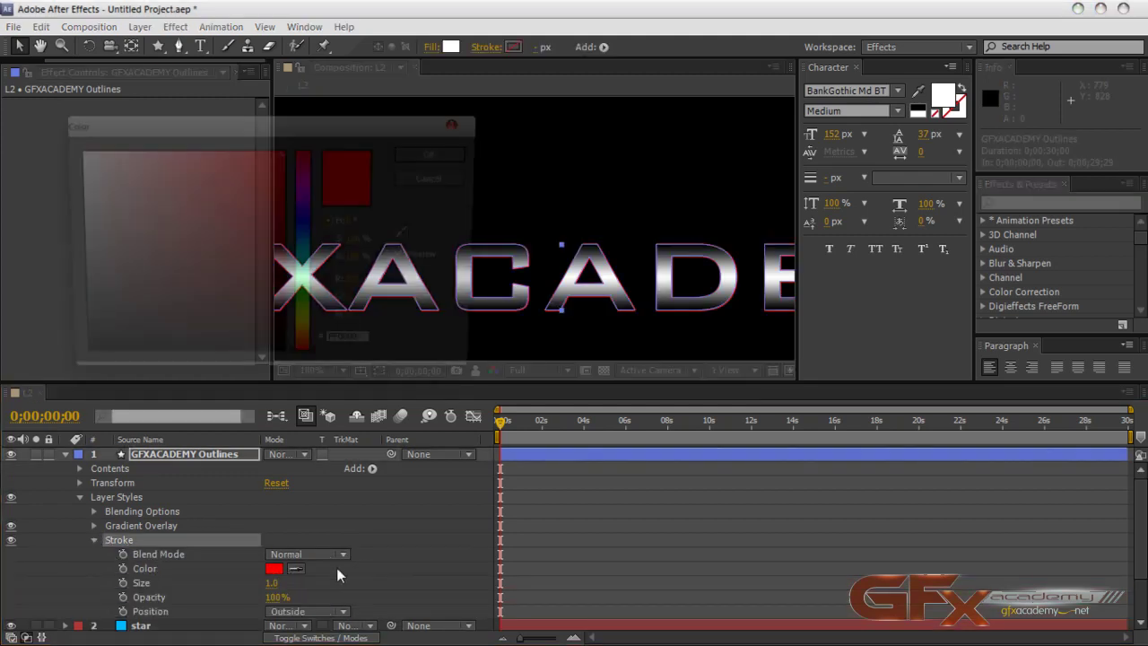
drag(79, 304, 48, 305)
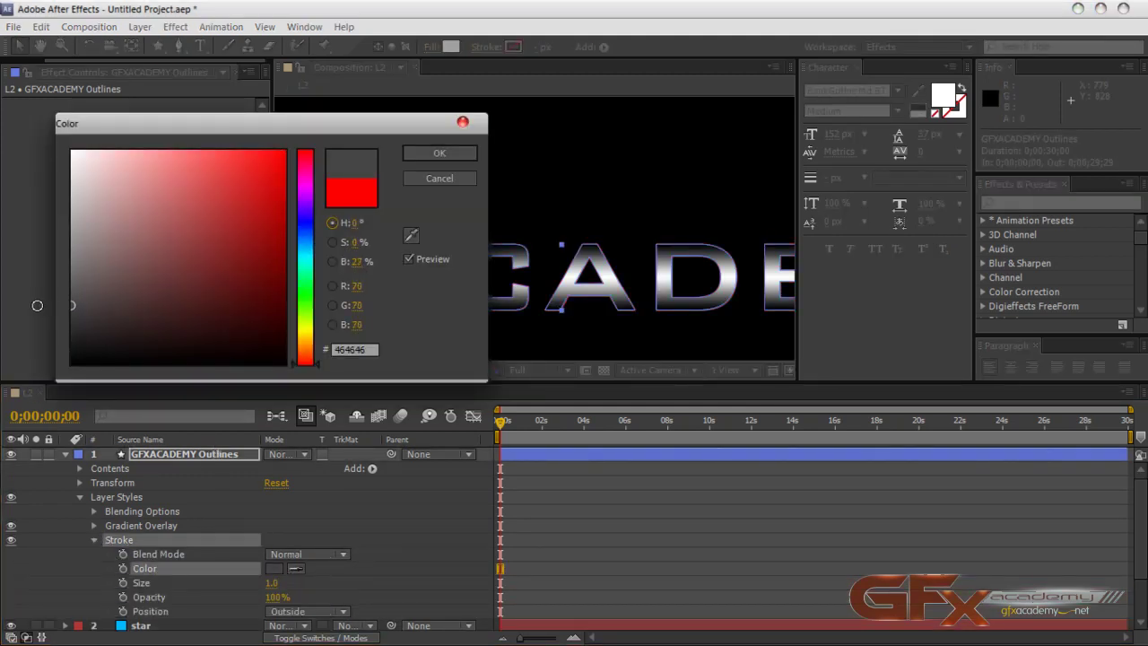
click(437, 154)
click(574, 505)
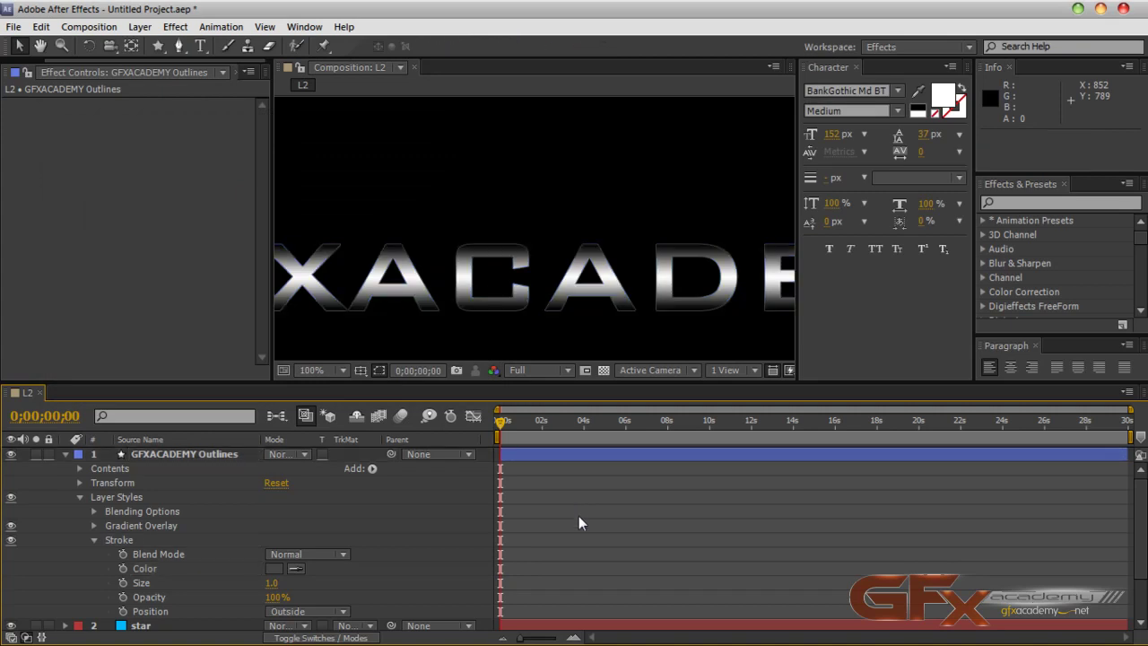
Step: Collapse the GFXACADEMY Outlines layer's properties, close the Character panel and enlarge the composition viewer
click(78, 497)
click(67, 456)
scroll(510, 286, down, 1)
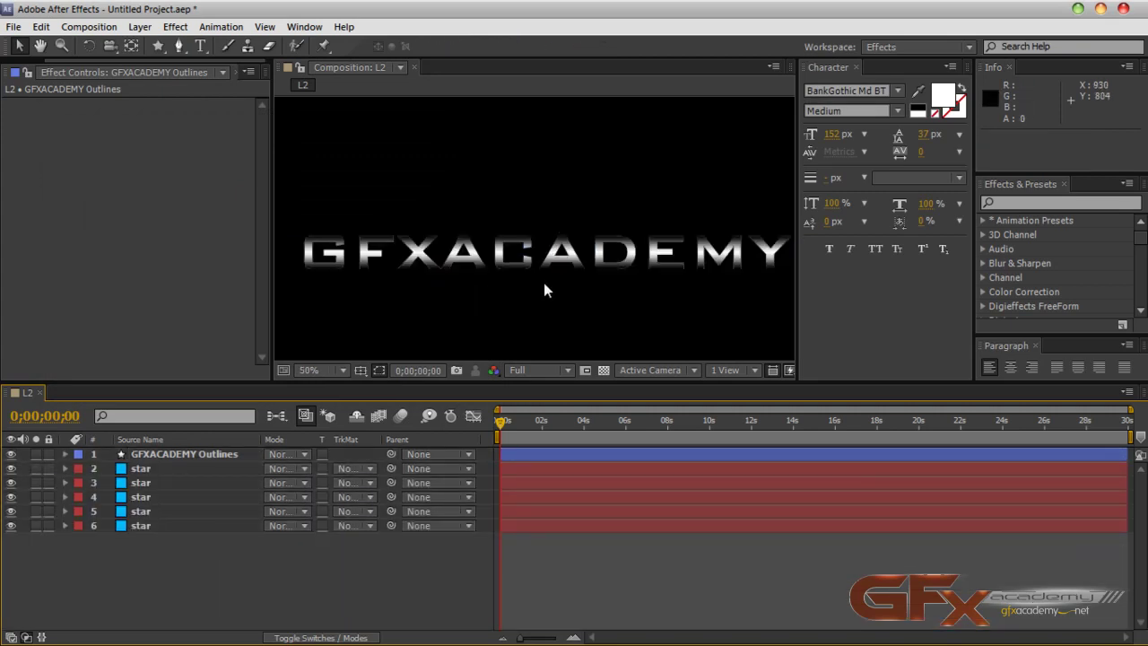
scroll(547, 299, down, 1)
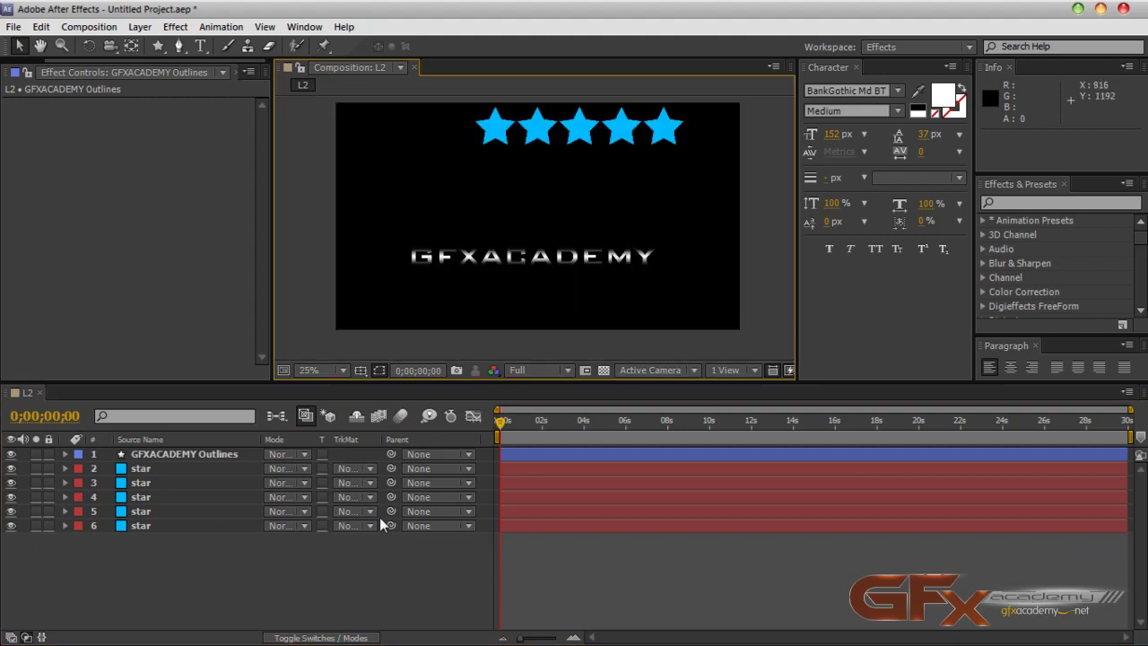
click(854, 67)
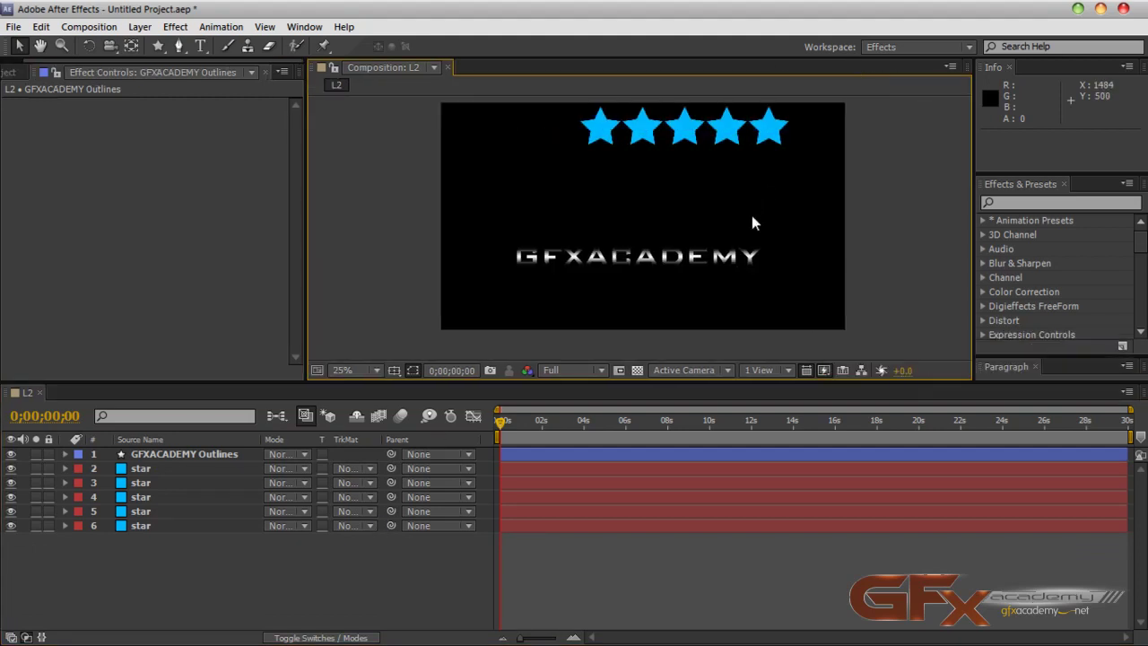
drag(607, 382, 608, 416)
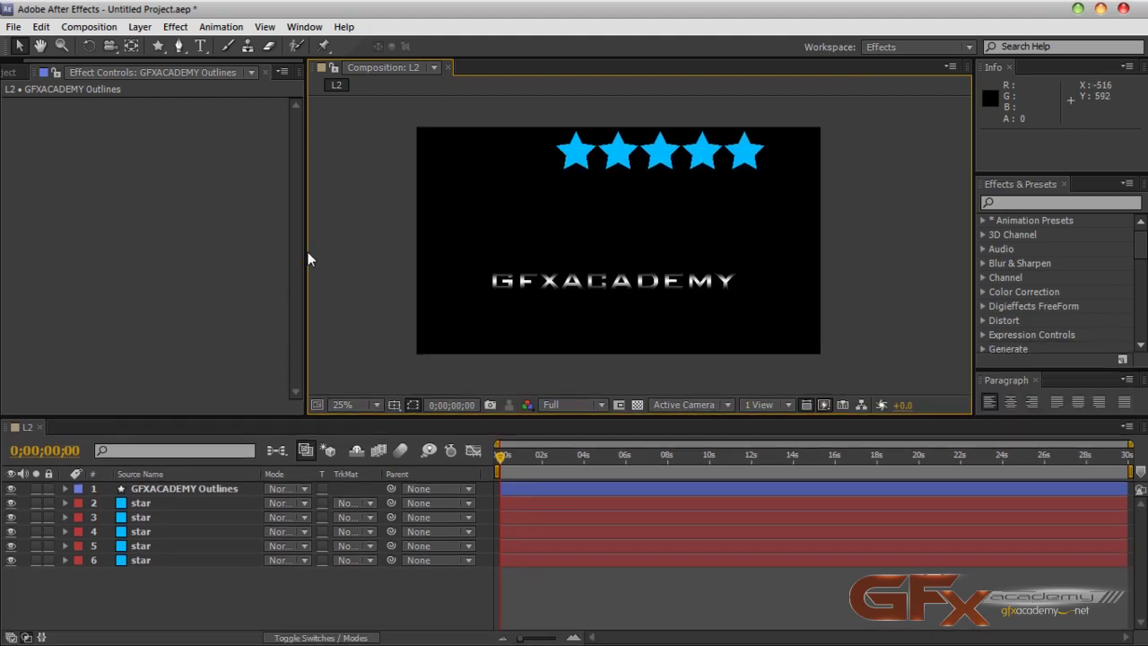
drag(307, 251, 148, 248)
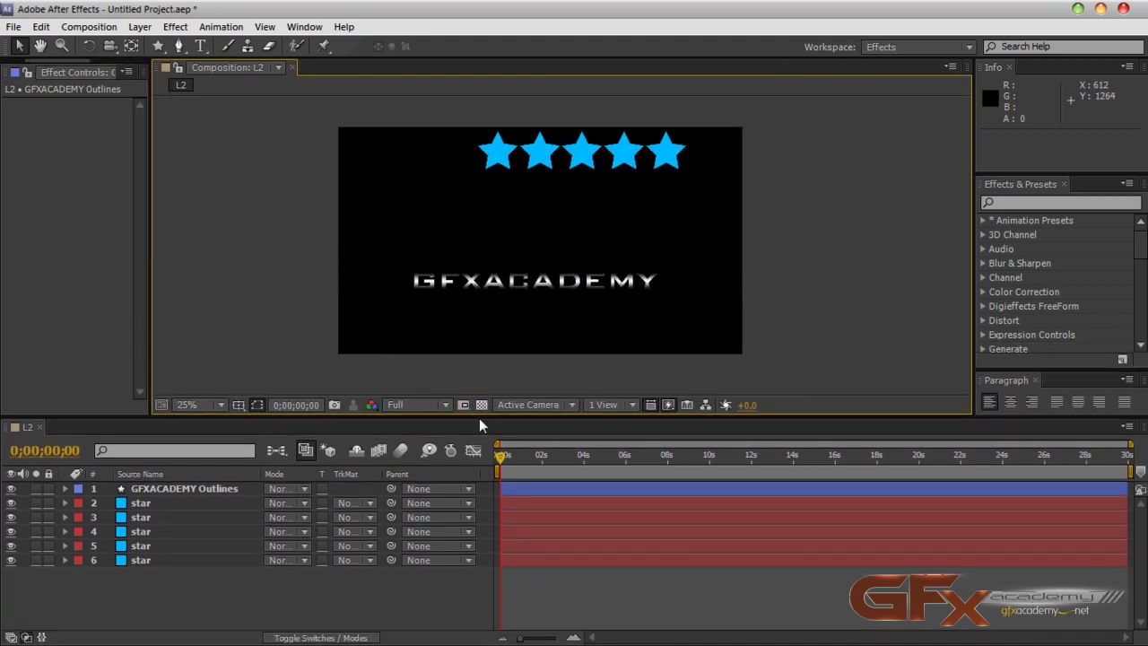
drag(483, 415, 483, 445)
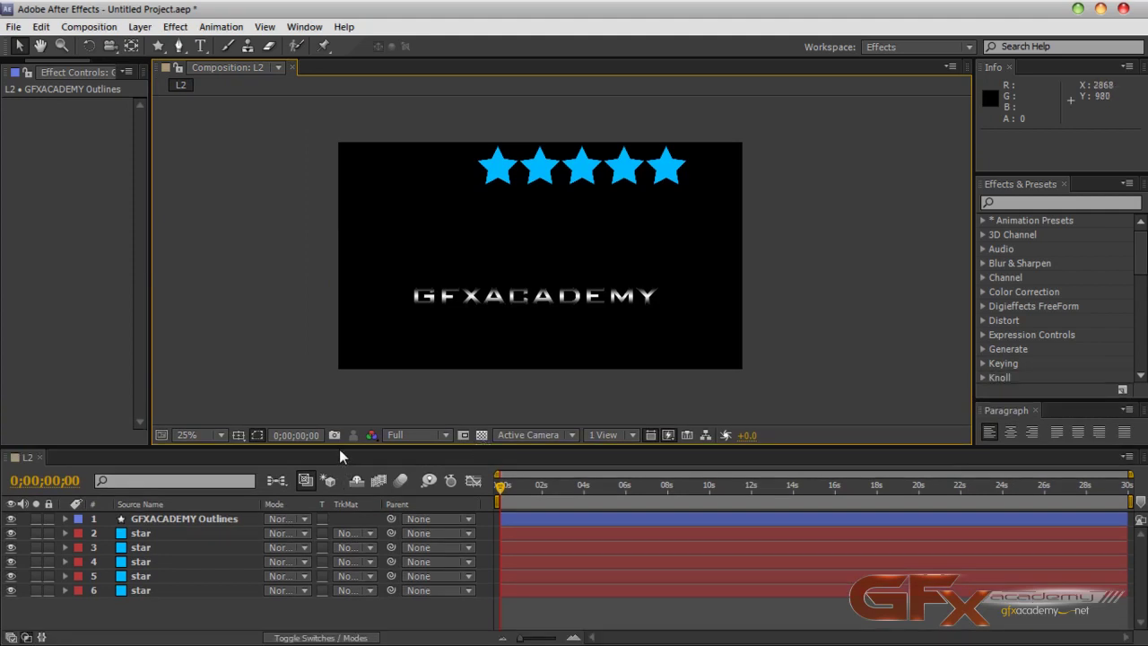
drag(339, 448, 339, 418)
click(309, 574)
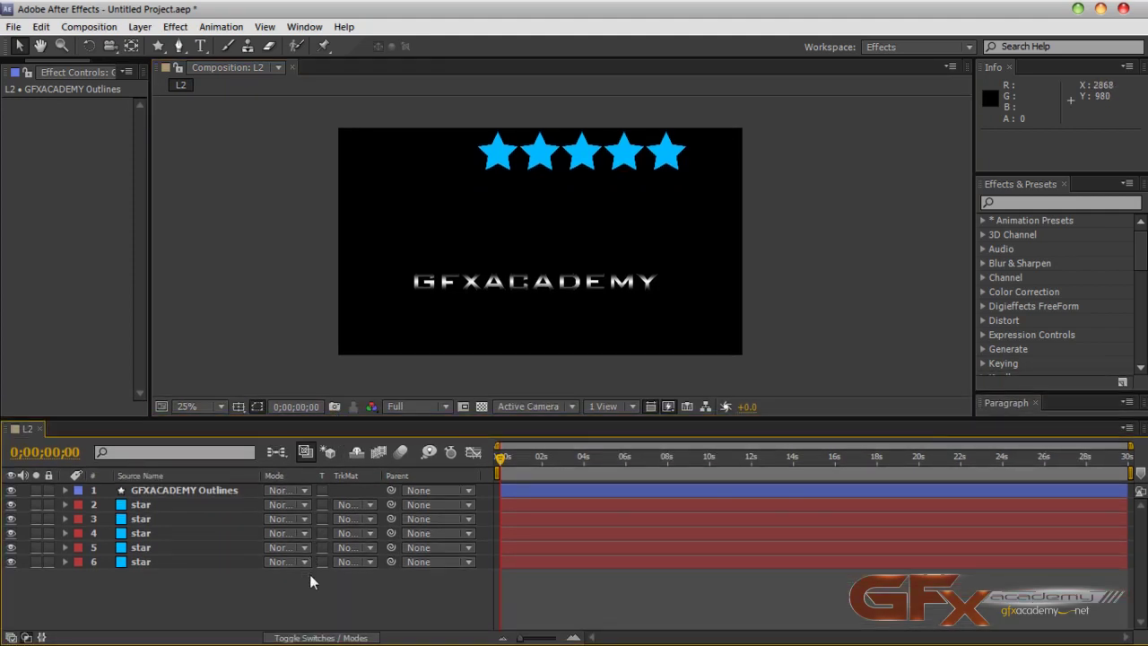
Step: Separate the GFXACADEMY Outlines layer into individual letter layers with Newton's preprocessing, and close Newton without applying a simulation
click(89, 27)
click(159, 332)
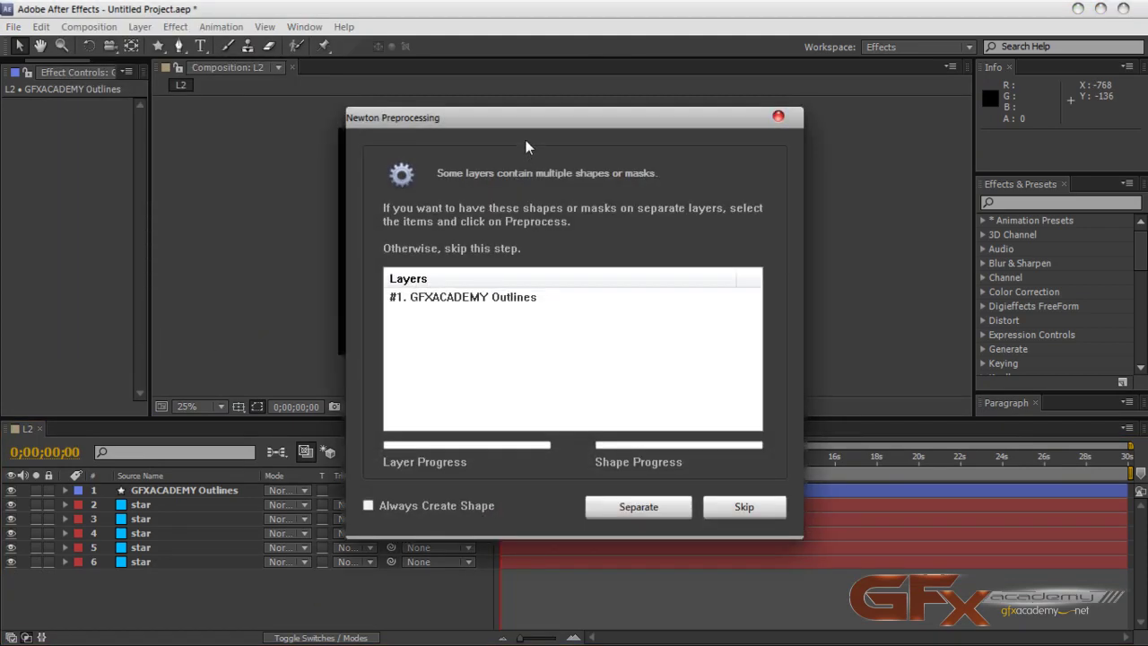
drag(525, 118, 733, 80)
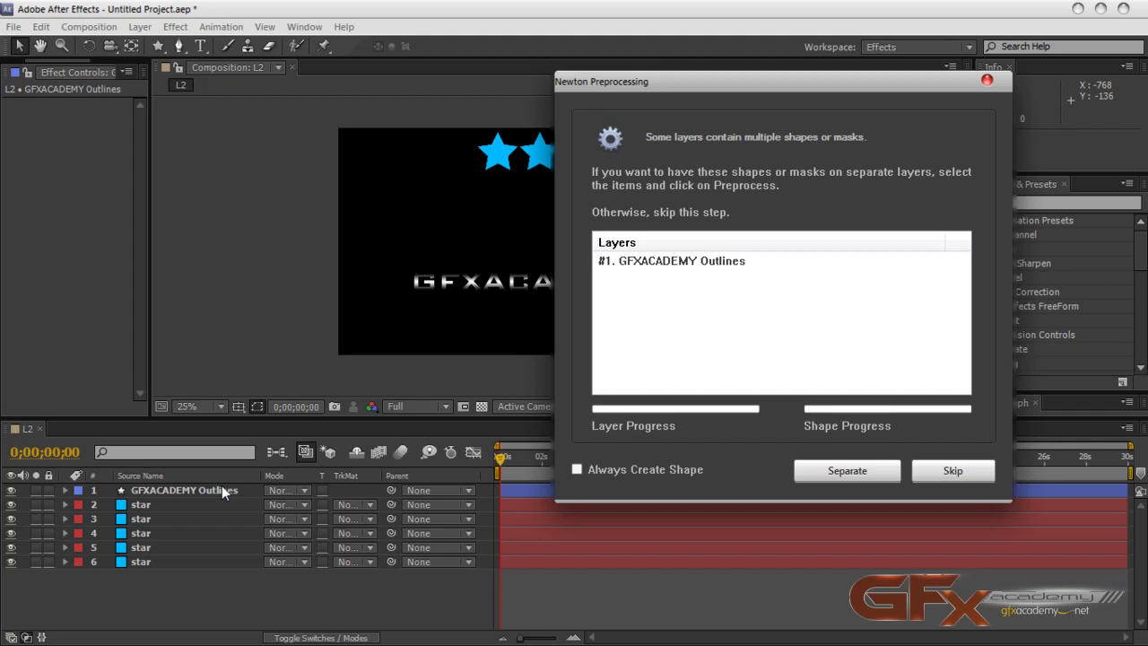
drag(738, 88, 596, 93)
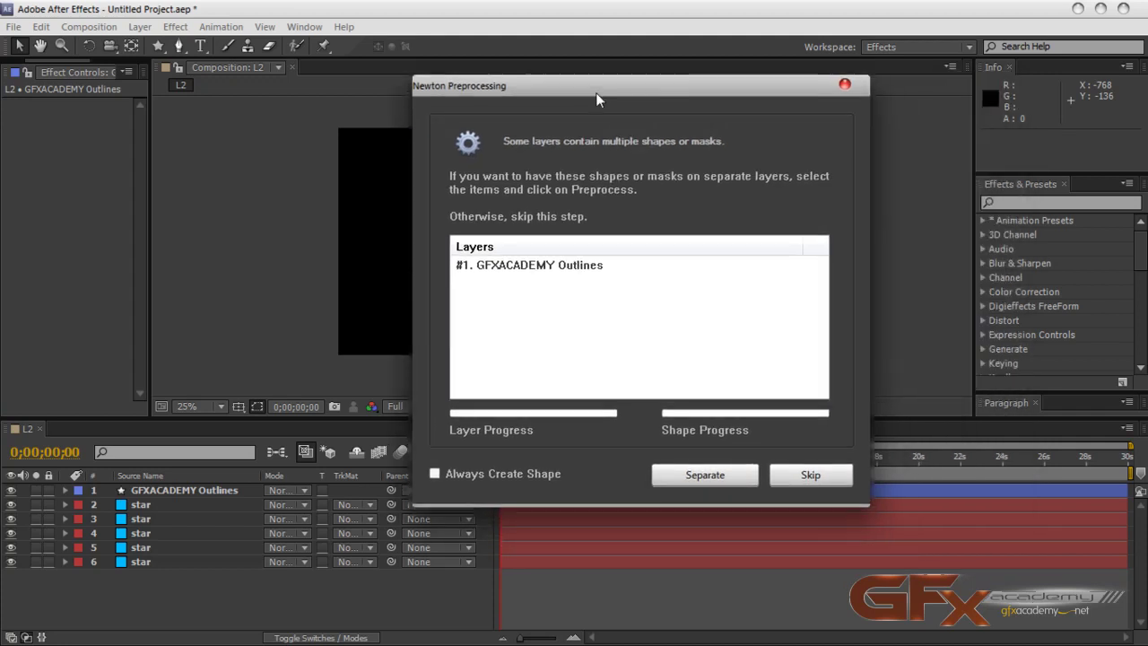
click(506, 268)
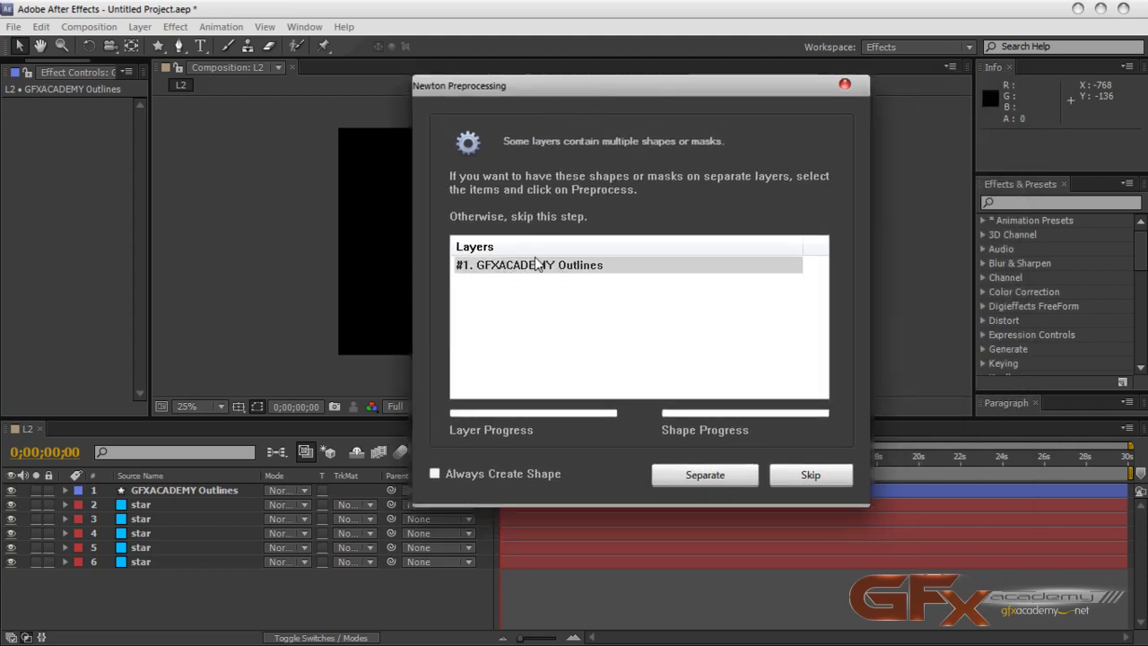
click(688, 478)
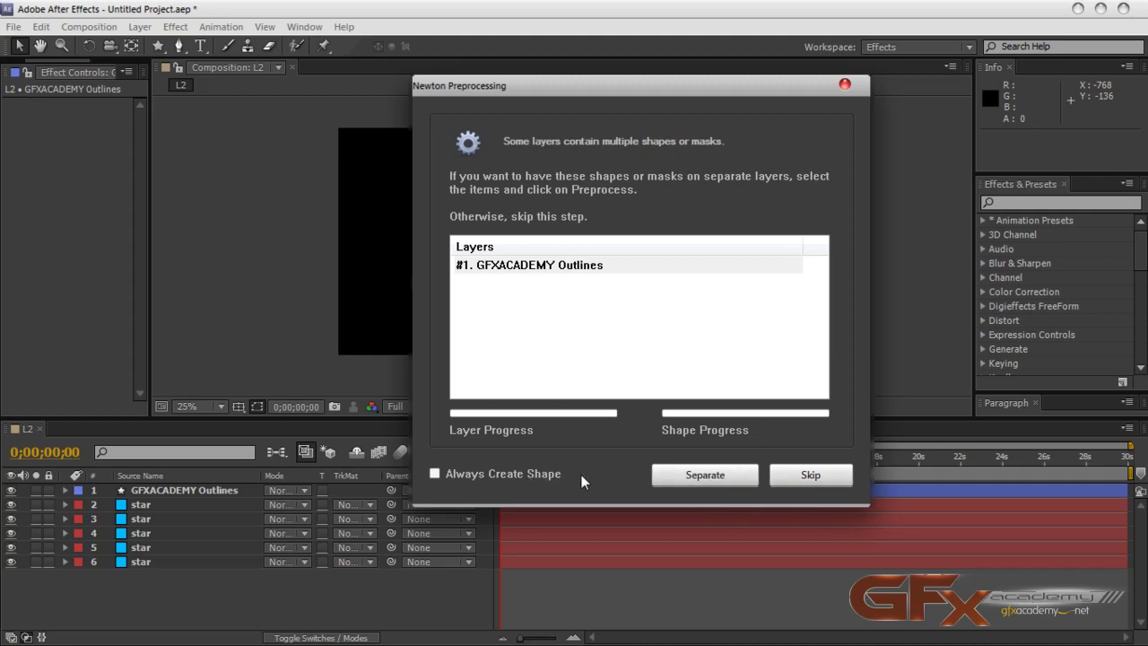
click(694, 475)
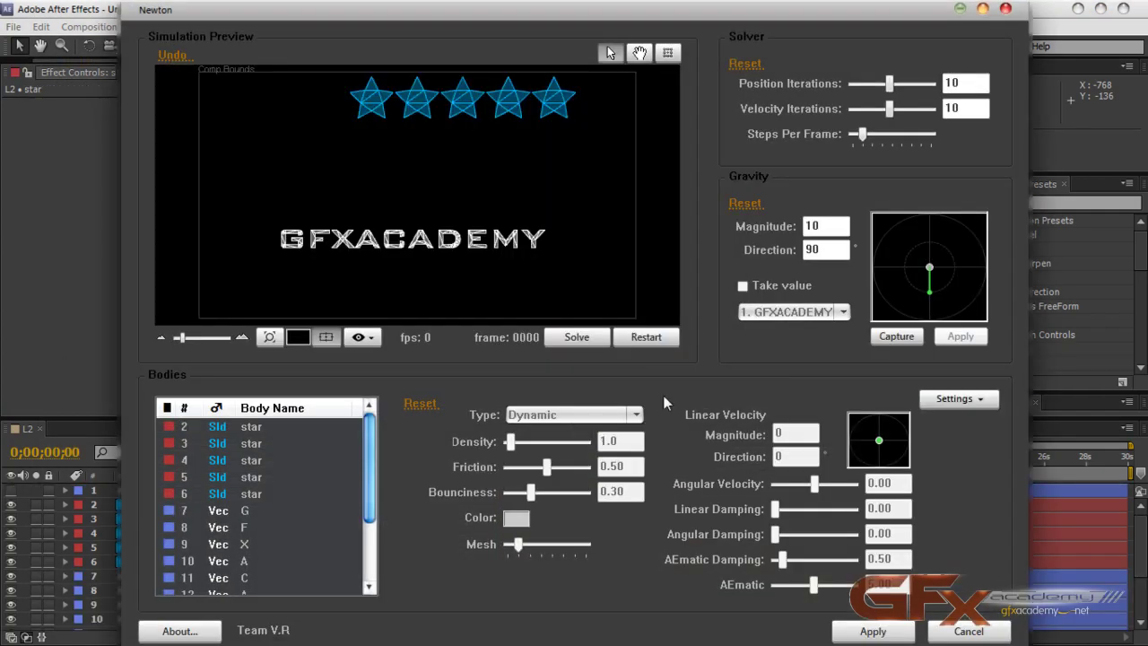
click(968, 632)
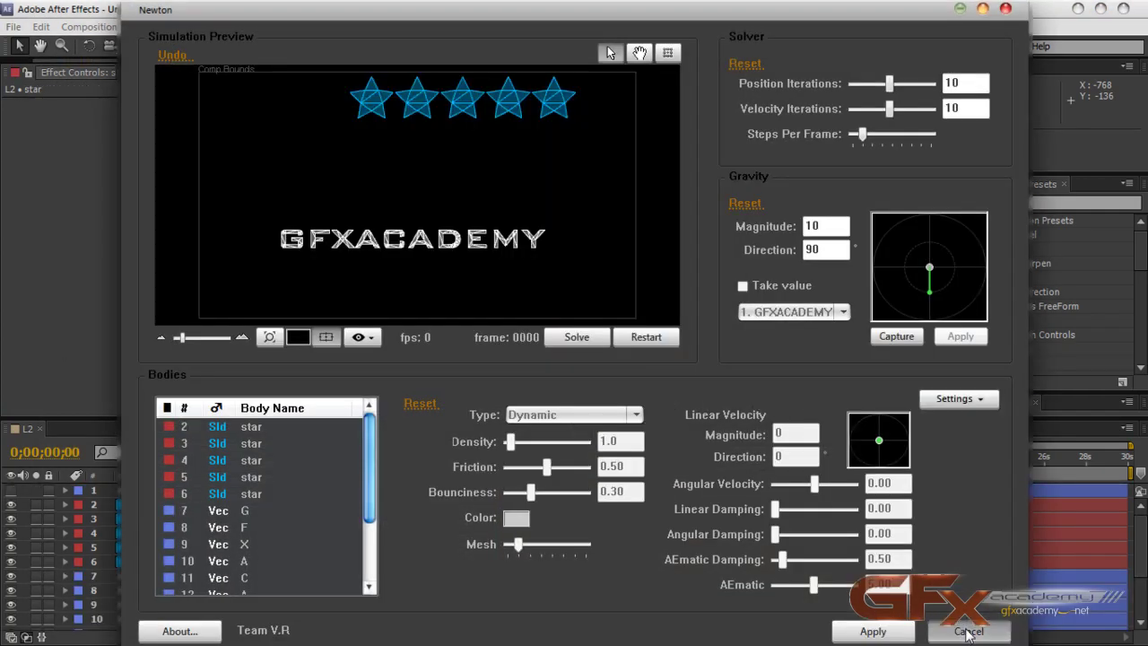
Step: Move the GFXACADEMY Outlines layer to the bottom of the layer stack, below the separated letter layers
drag(332, 421, 346, 295)
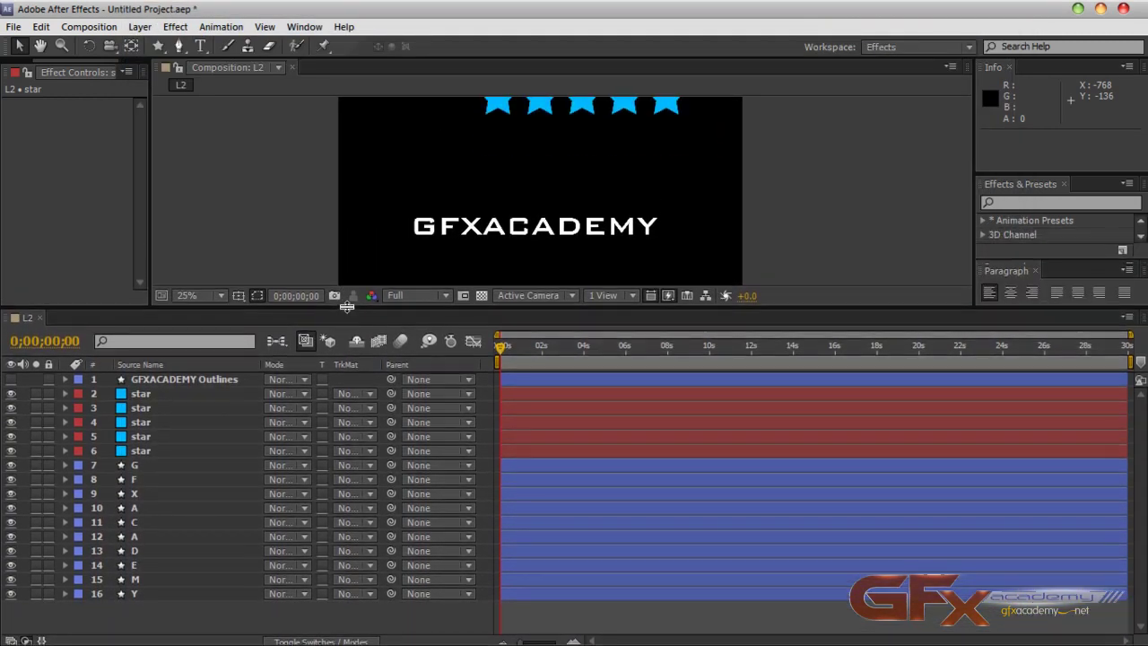
click(217, 378)
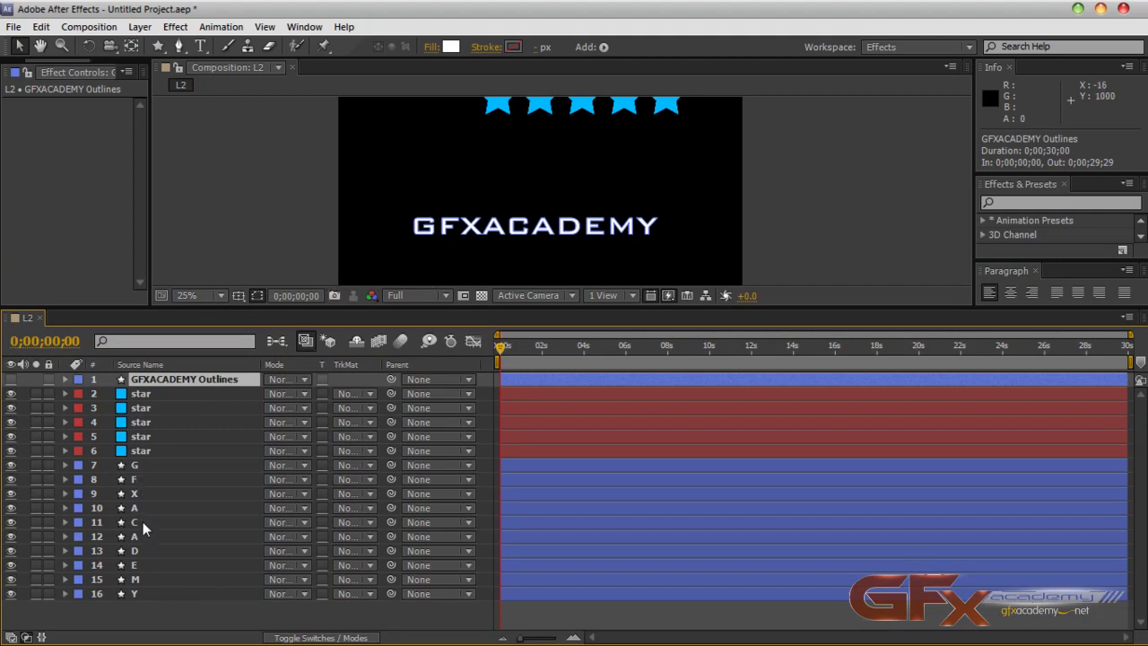
click(171, 615)
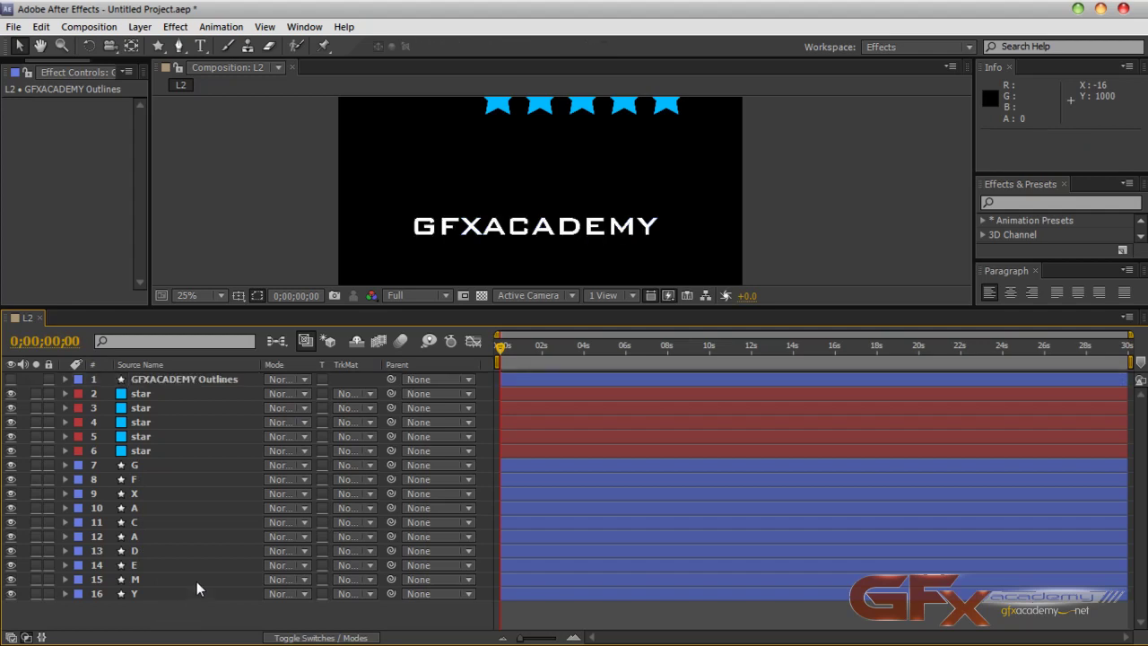
click(186, 379)
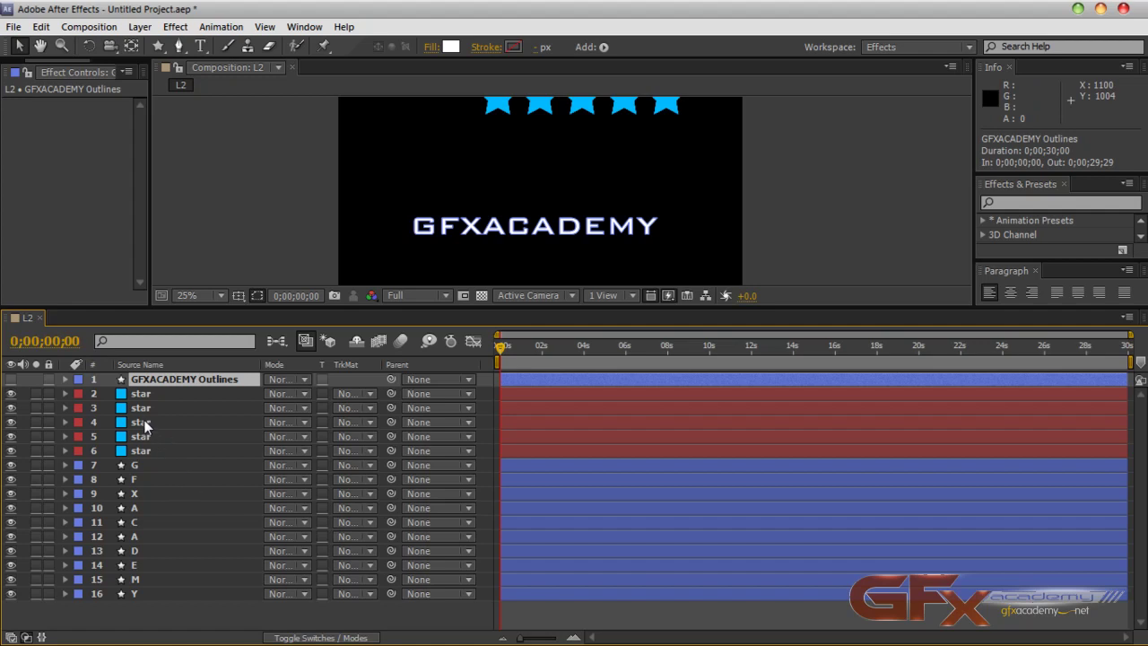
drag(164, 384, 164, 599)
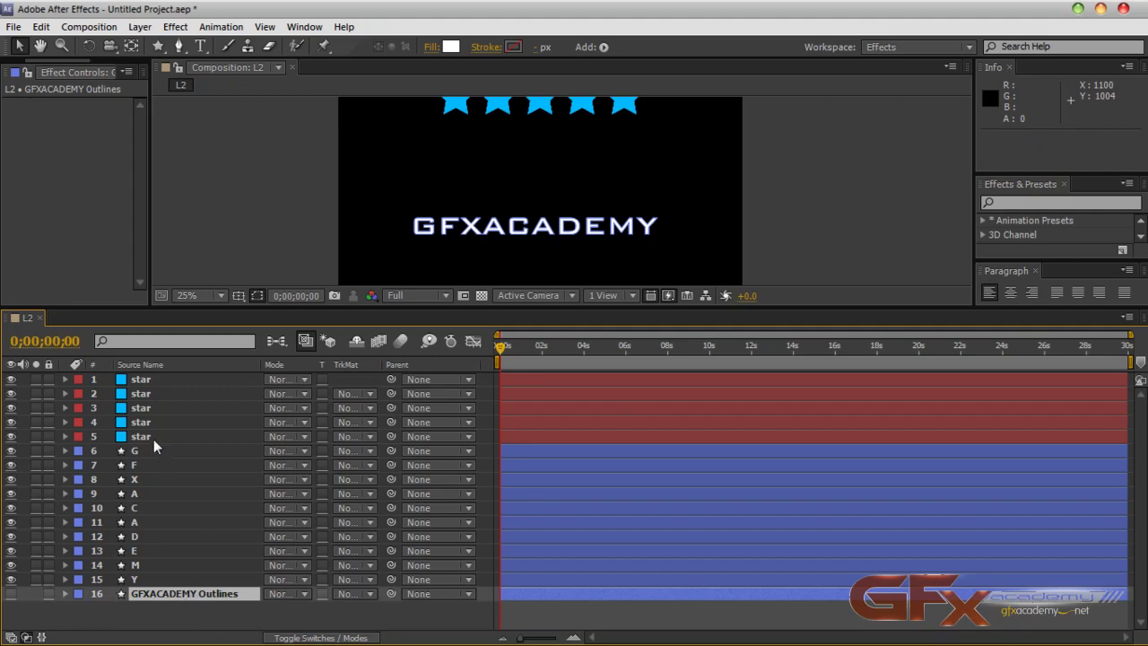
click(159, 620)
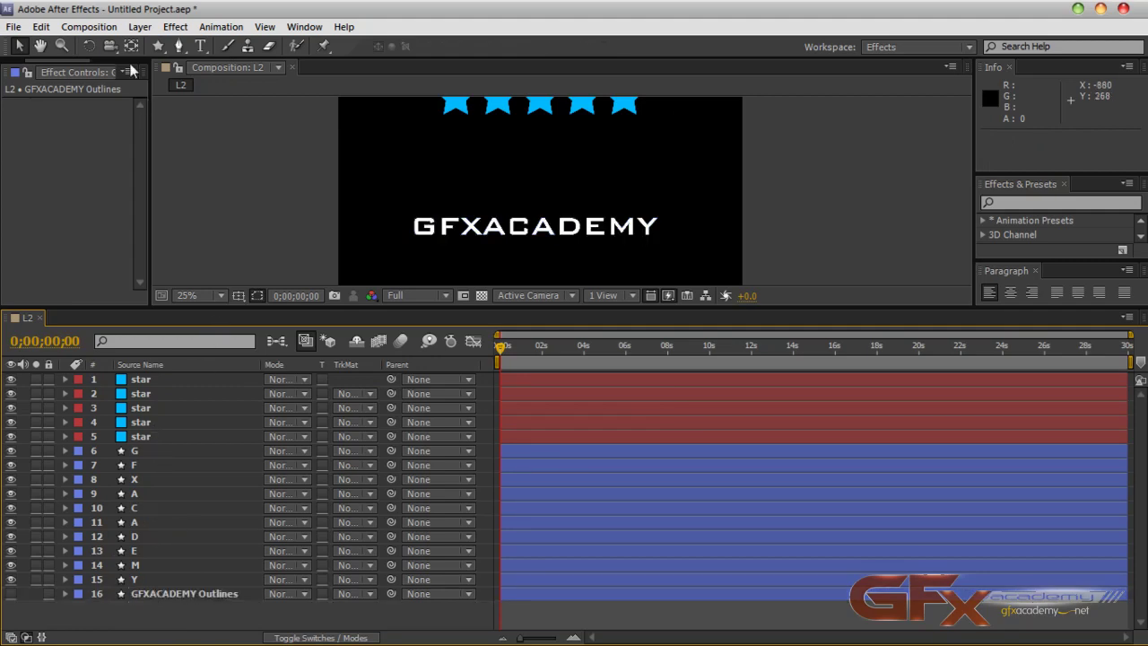
Step: Open Newton to check the star and letter bodies in the simulation preview, and close it without applying
click(89, 26)
click(524, 325)
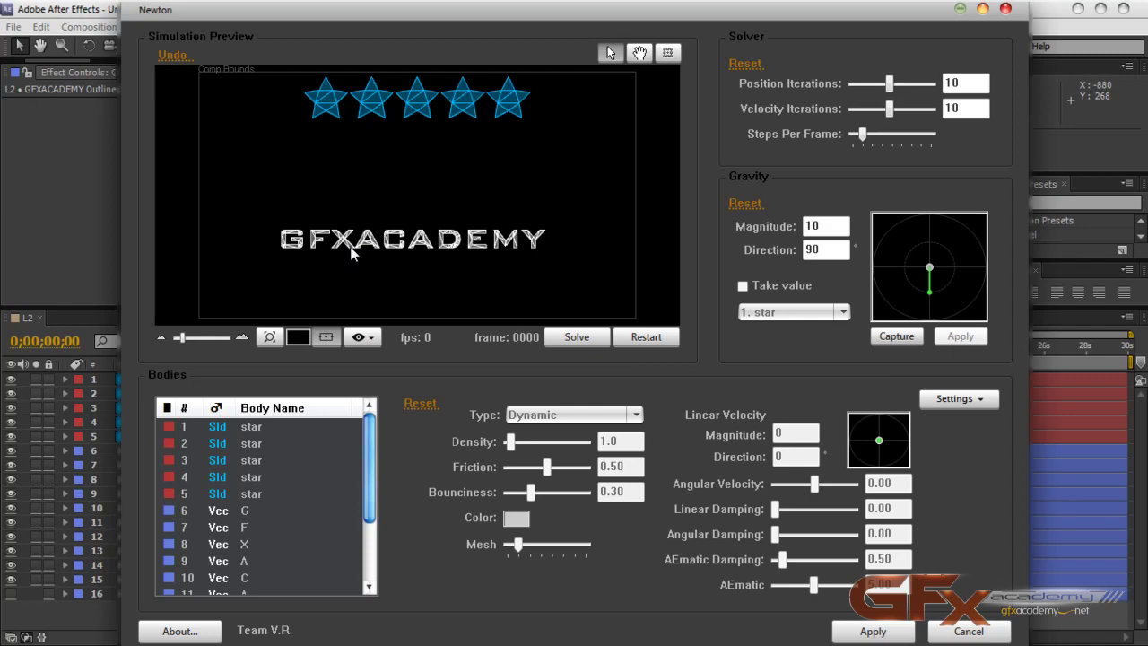
click(1010, 631)
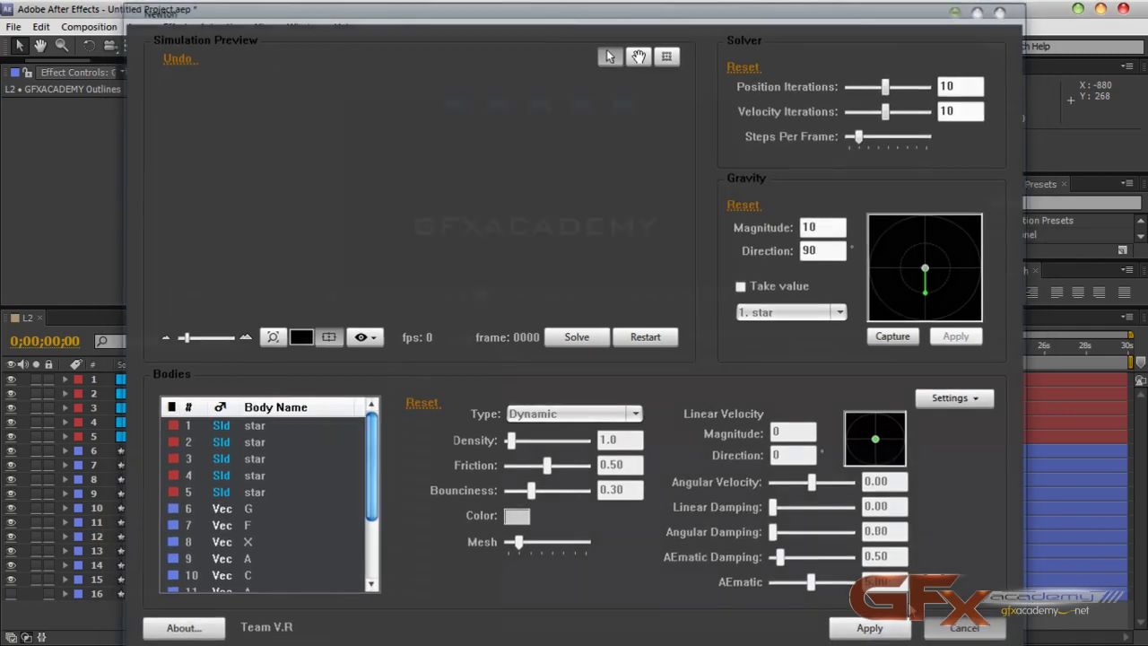
Step: Create a light blue 200 × 200 px solid layer named Ball in the L2 composition
drag(549, 305, 549, 316)
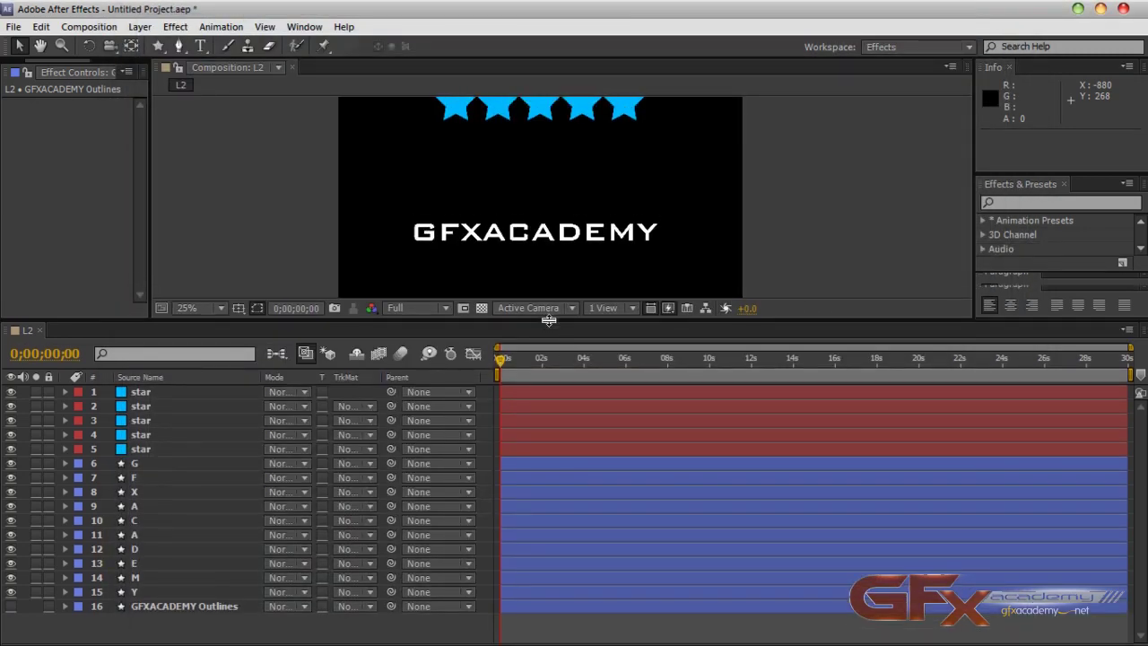
mouse_move(541, 198)
mouse_down()
mouse_move(527, 205)
mouse_move(524, 188)
mouse_move(534, 194)
mouse_up()
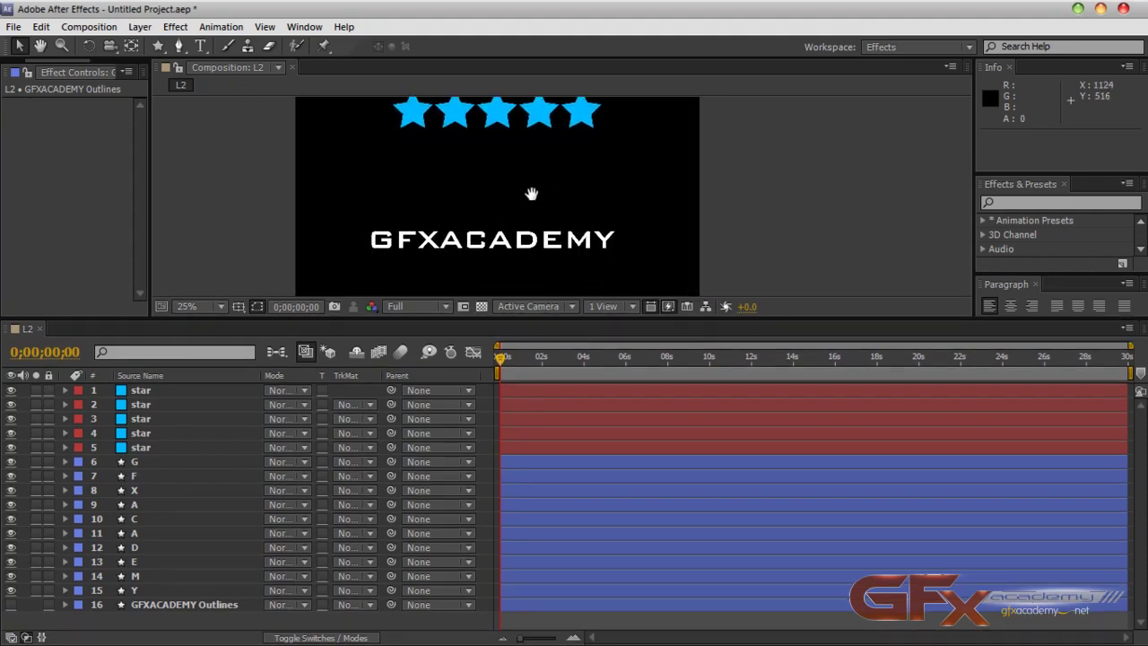
drag(496, 317, 490, 391)
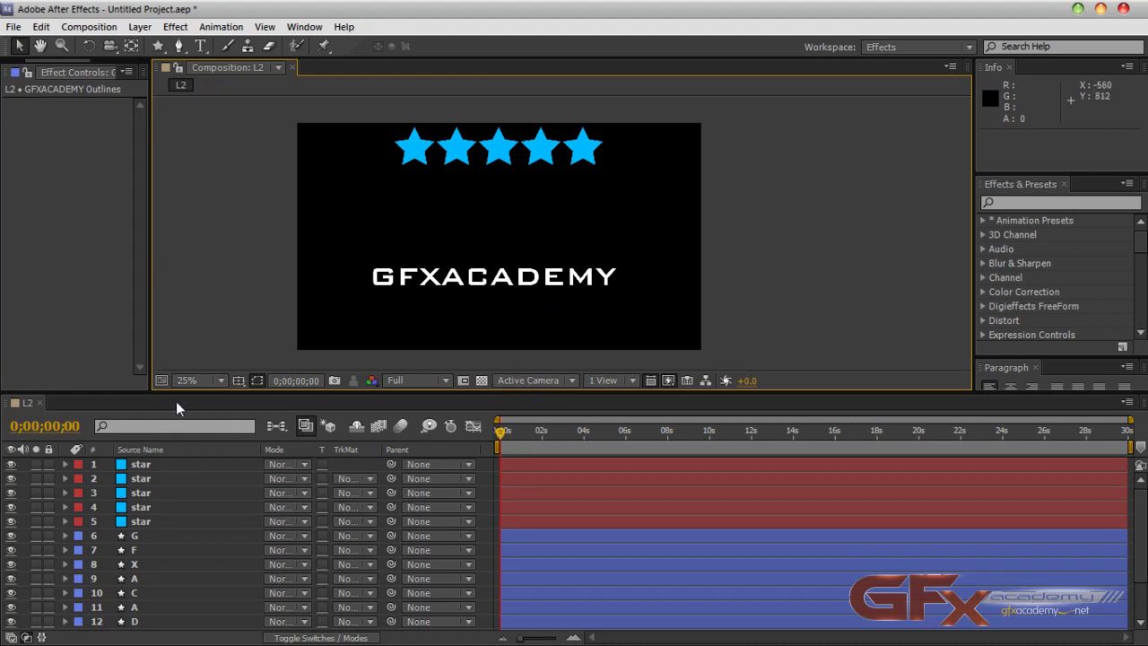
click(141, 28)
mouse_move(156, 44)
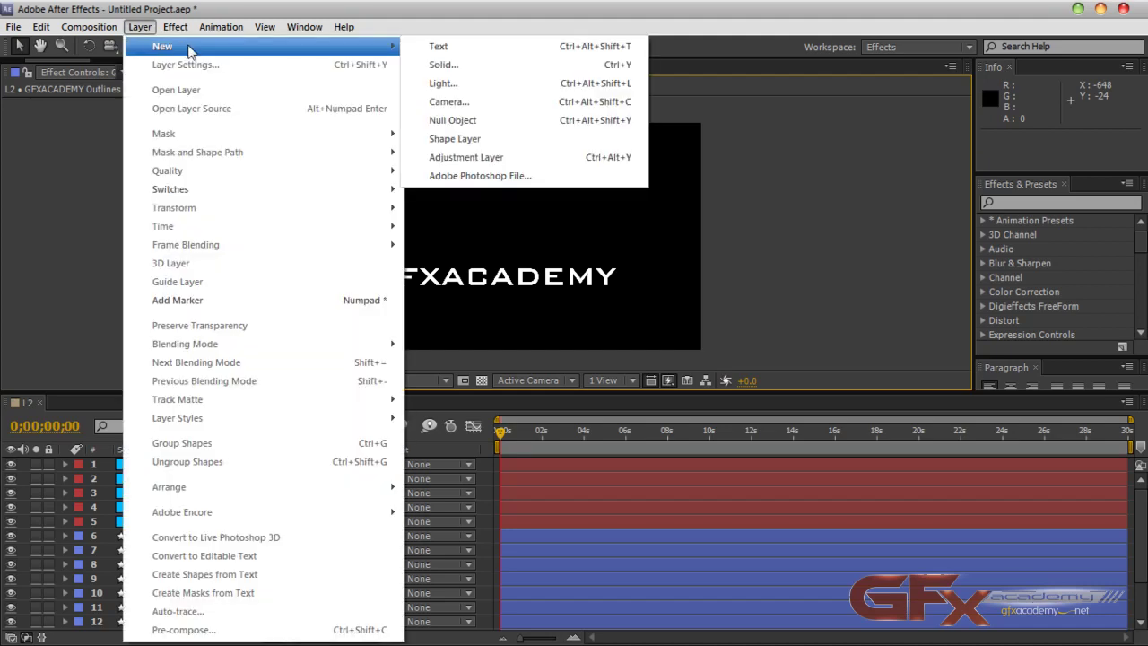
click(562, 70)
text(Ball)
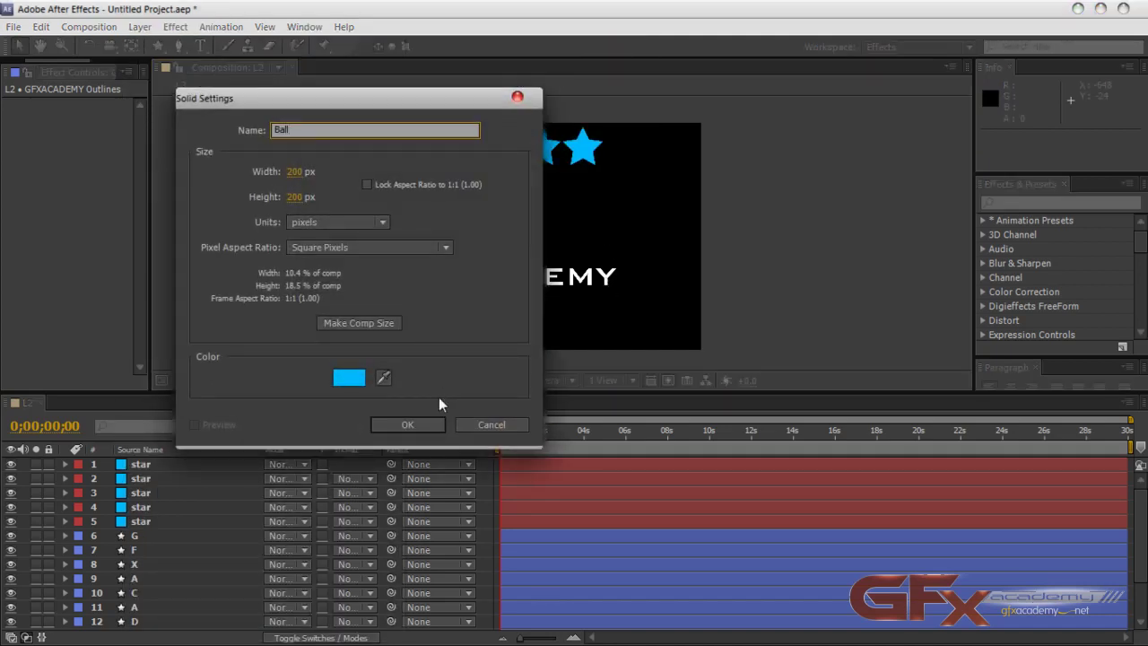
click(413, 422)
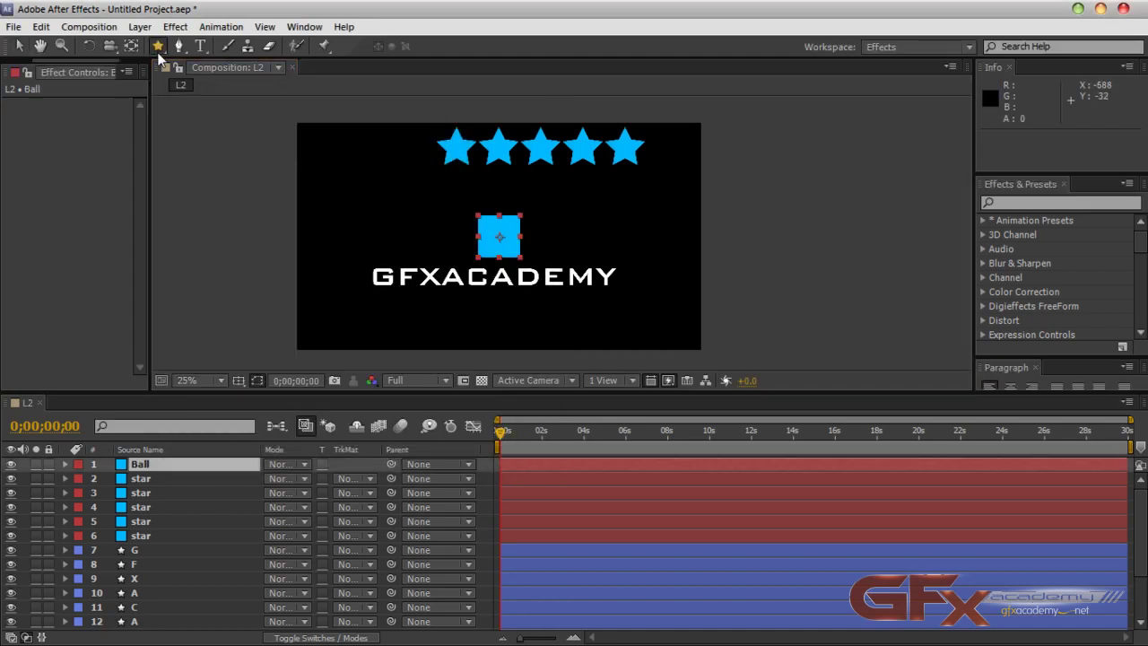
Step: Mask the Ball solid into a circle with an elliptical mask filling the whole layer
drag(157, 54, 212, 84)
double_click(160, 49)
key(v)
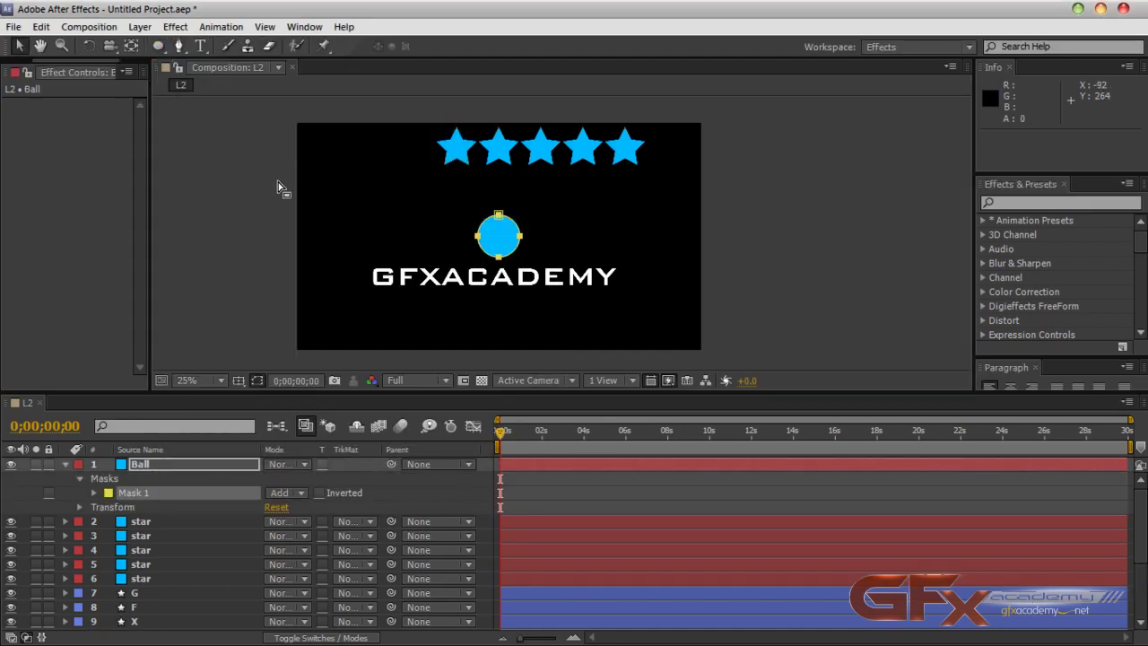
Step: Undo a trial move of the Ball's mask, and move the whole Ball layer outside the frame's right edge to about 2092, 460
double_click(510, 255)
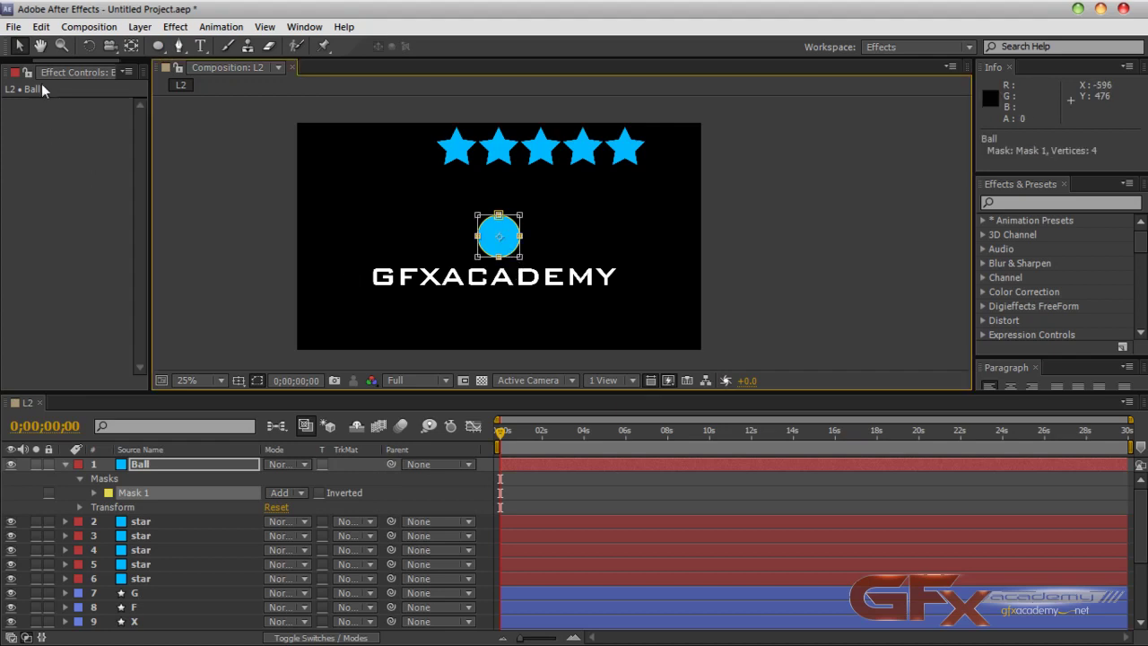
drag(524, 256, 769, 253)
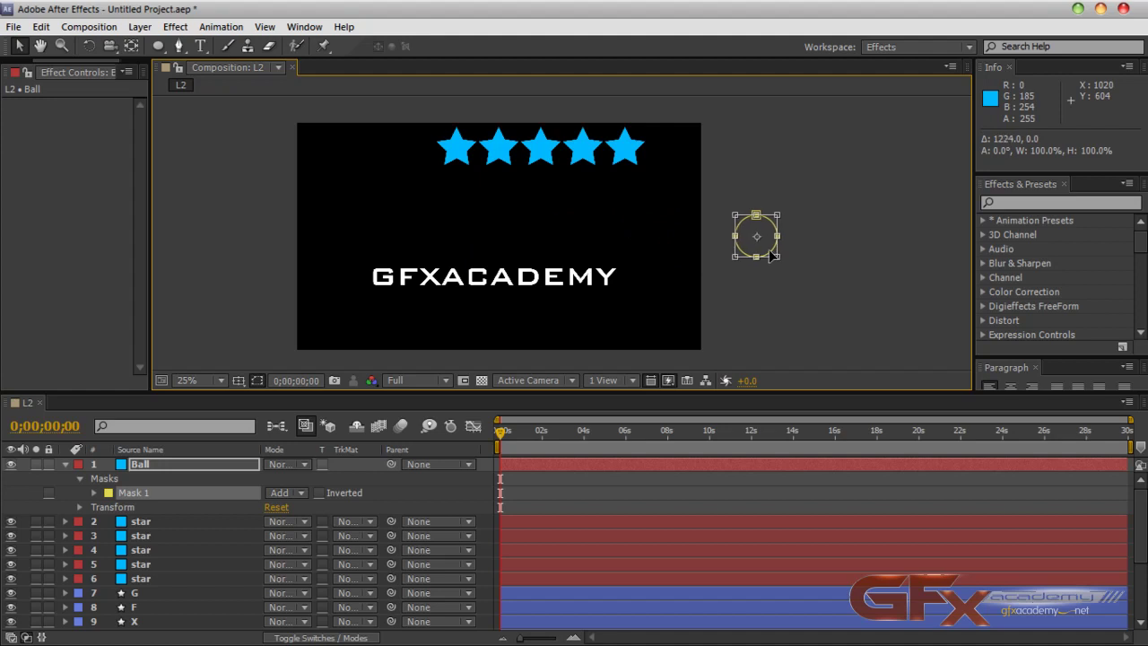
key(ctrl+z)
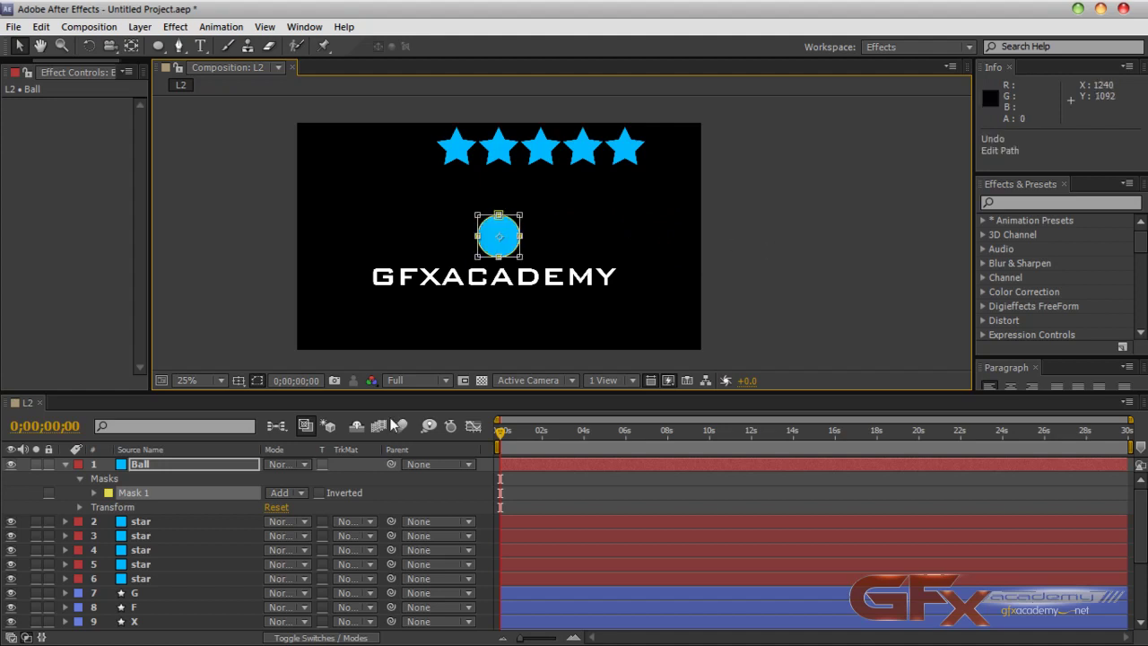
click(186, 468)
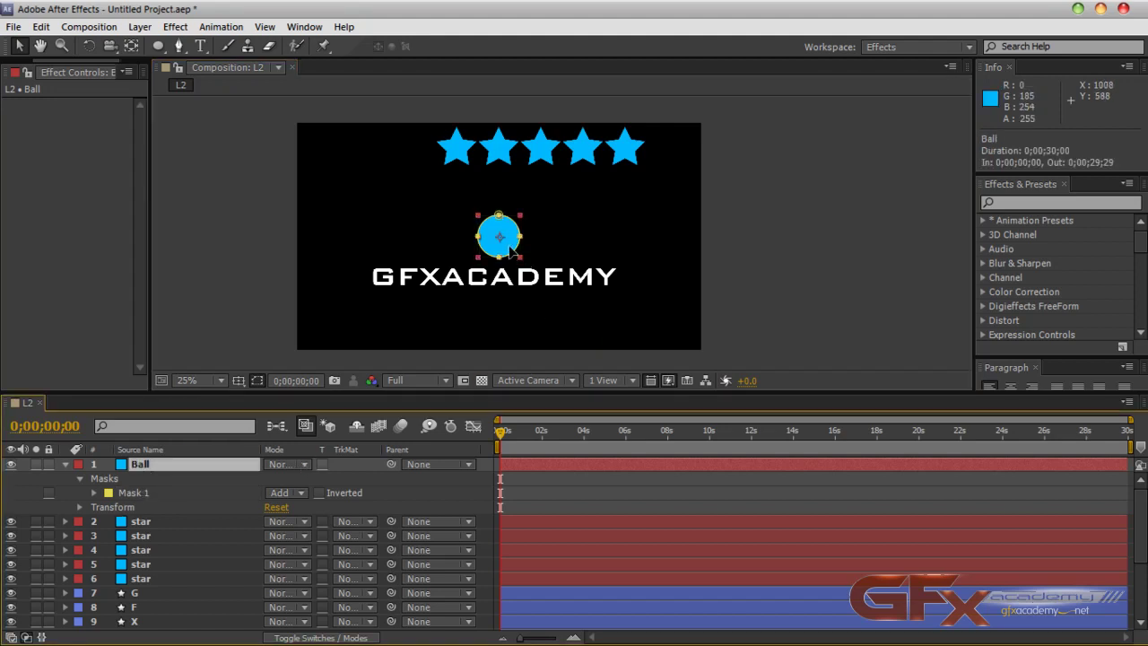
drag(510, 250, 750, 227)
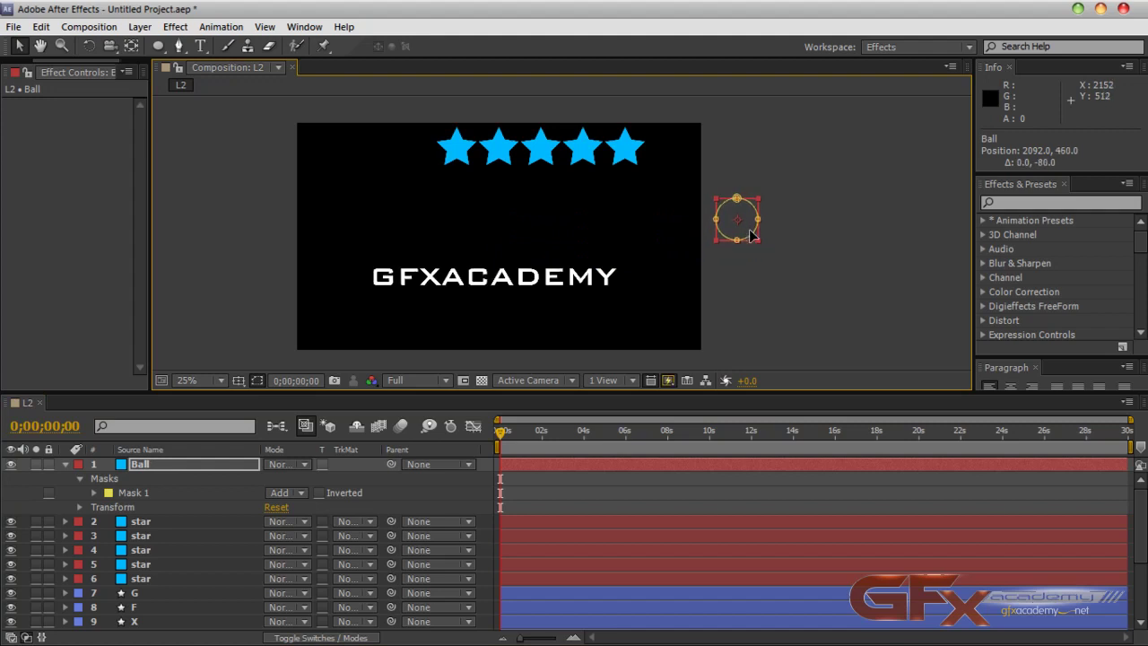
Step: Try duplicating the Ball layer three times above the star layers, and undo the duplicates
click(175, 472)
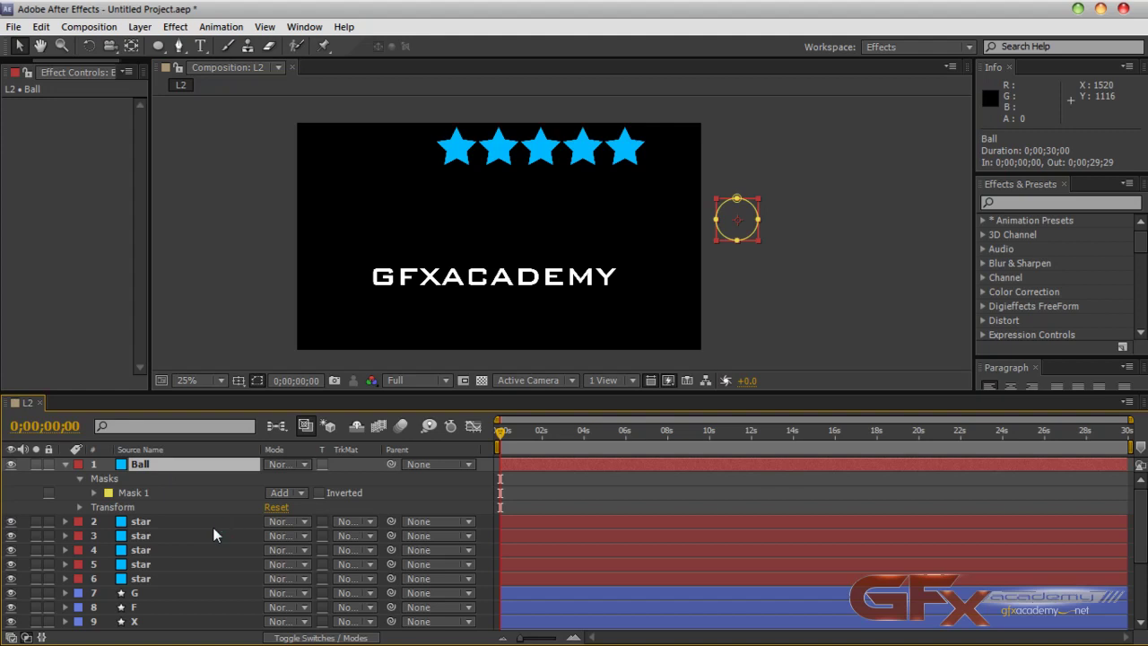
key(ctrl+d)
key(ctrl+d)
key(ctrl+d)
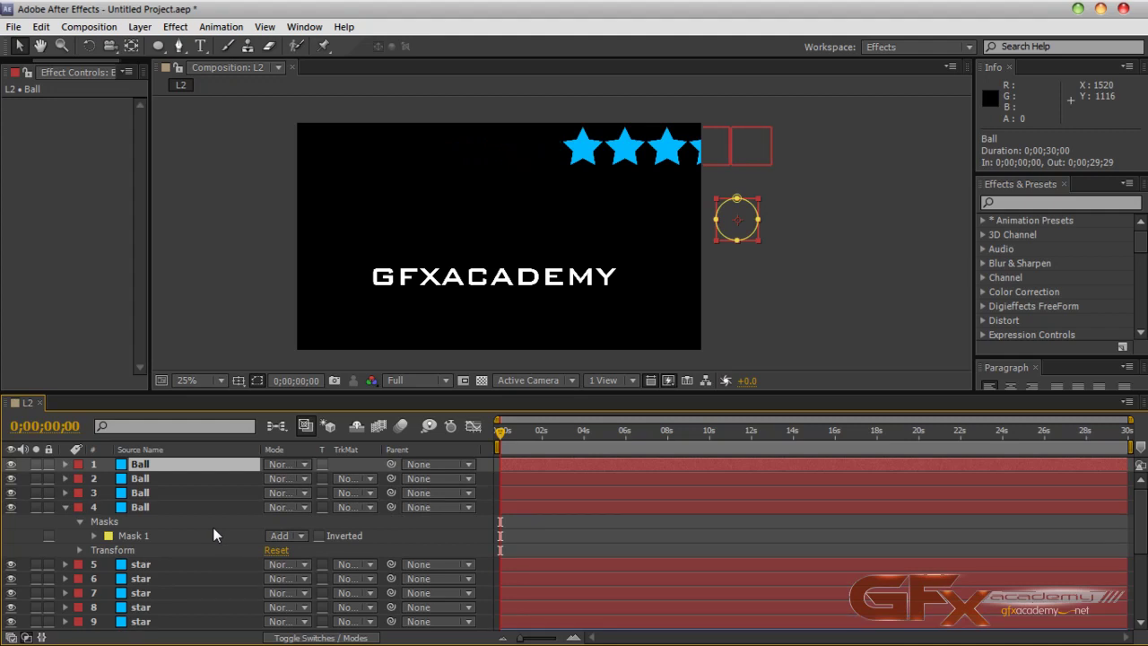
key(ctrl+z)
key(ctrl+z)
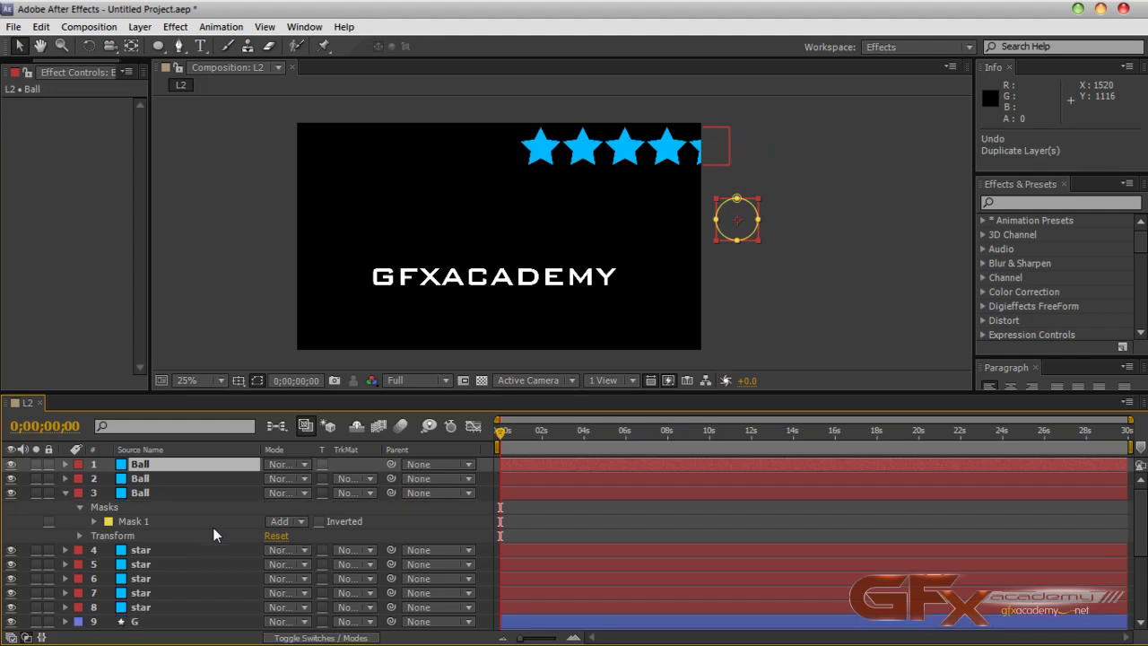
key(ctrl+z)
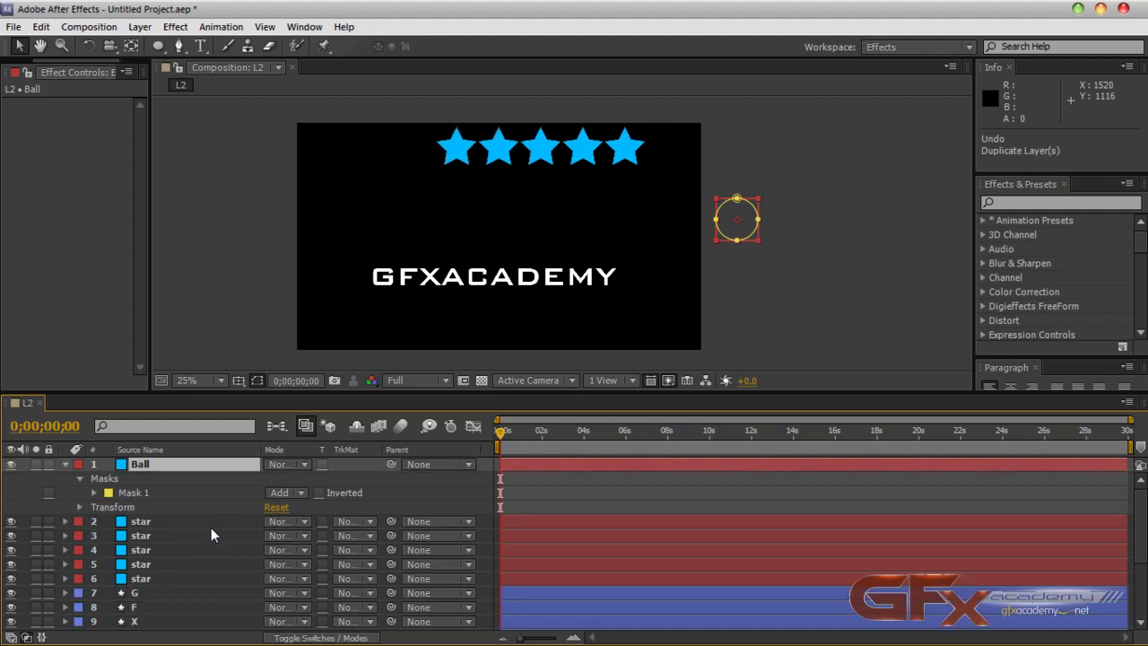
Step: Check the Ball layer's position property, collapse it, and try a single duplicate of the layer before undoing it
click(177, 522)
click(191, 470)
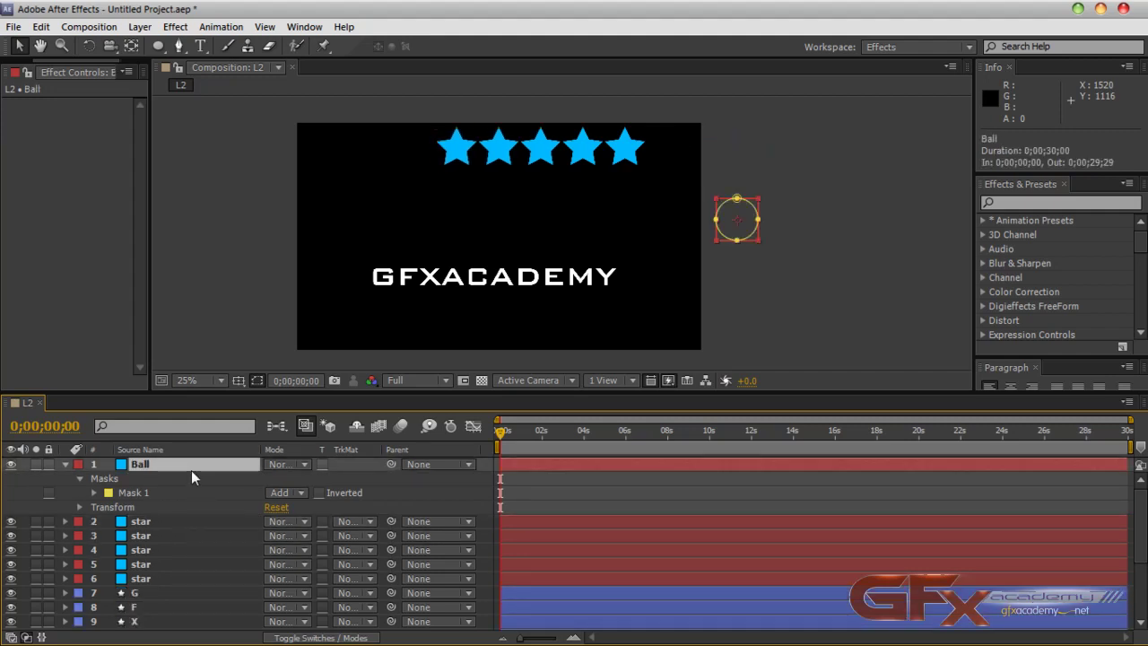
key(p)
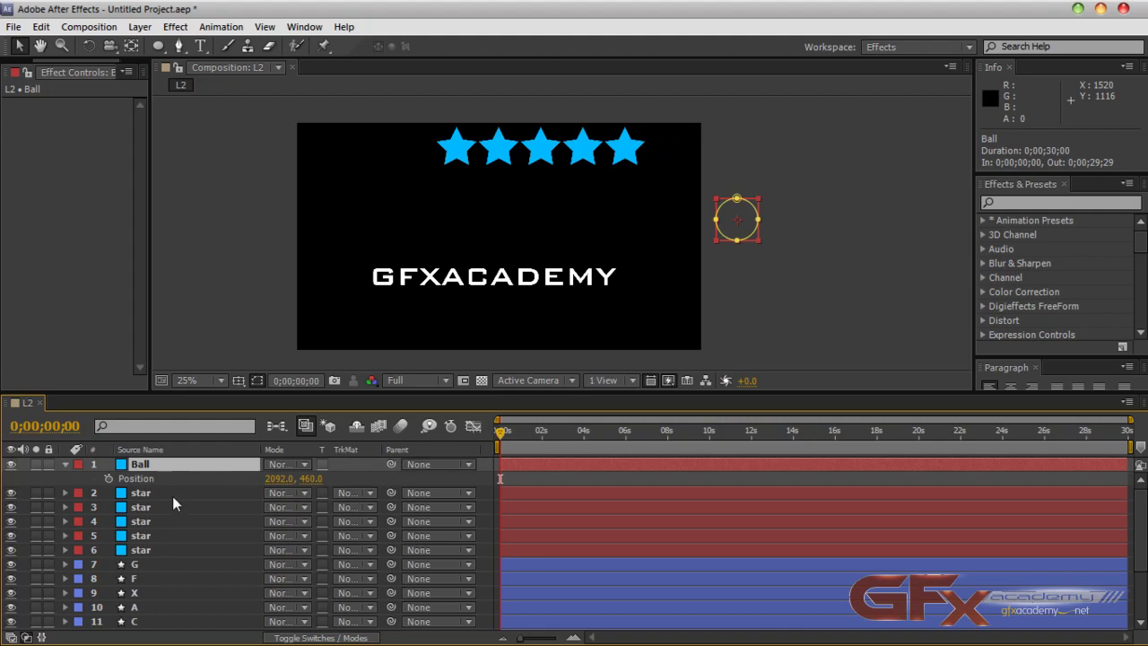
click(64, 465)
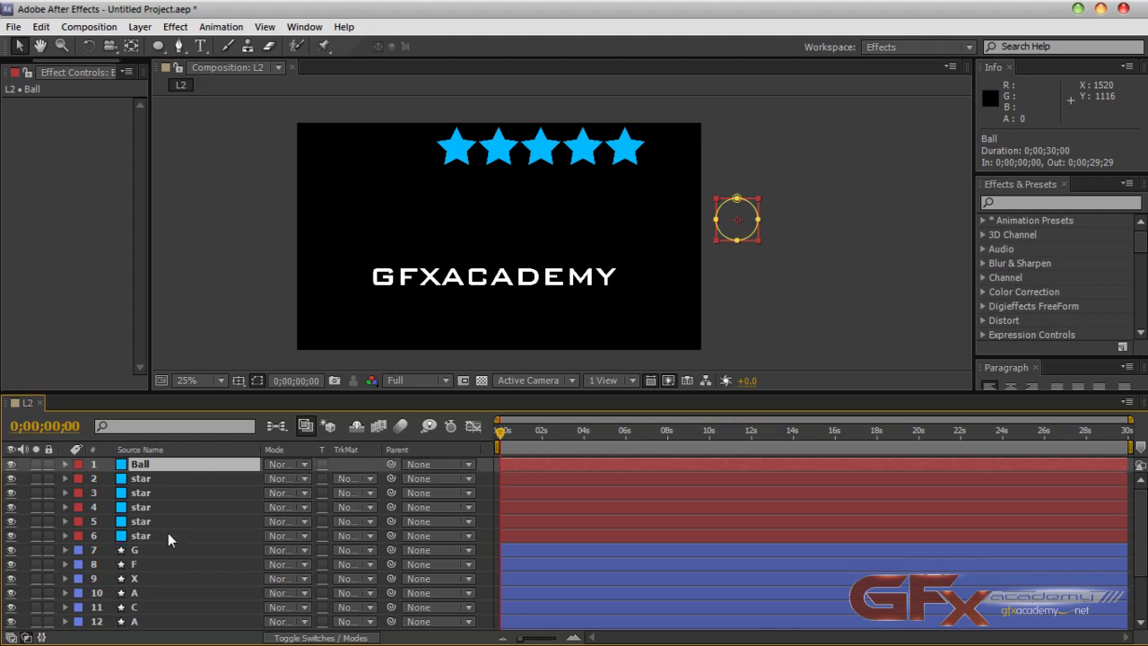
key(ctrl+d)
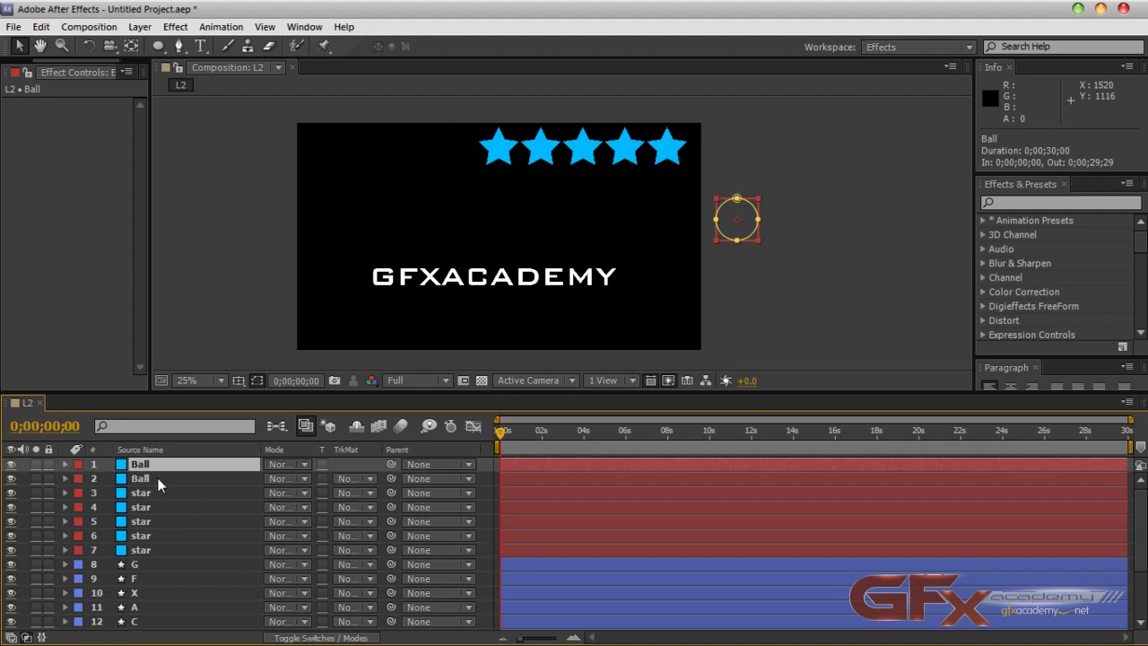
key(ctrl+z)
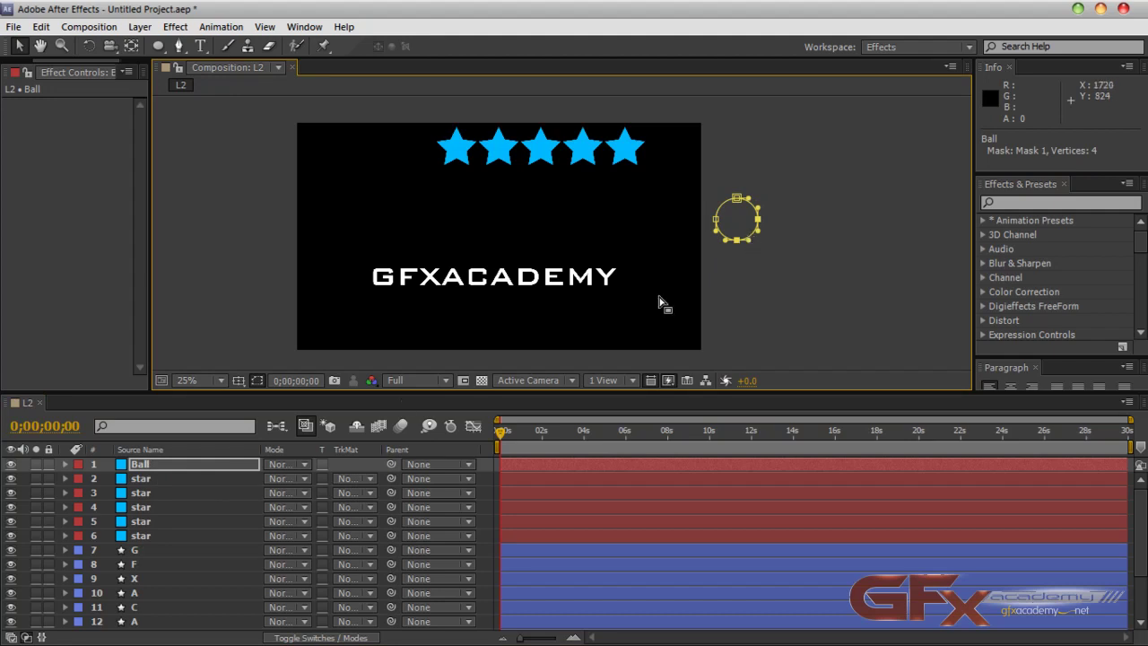
Step: Move the Ball layer back into the frame between the stars and the text, at about 972, 460
click(164, 481)
click(161, 464)
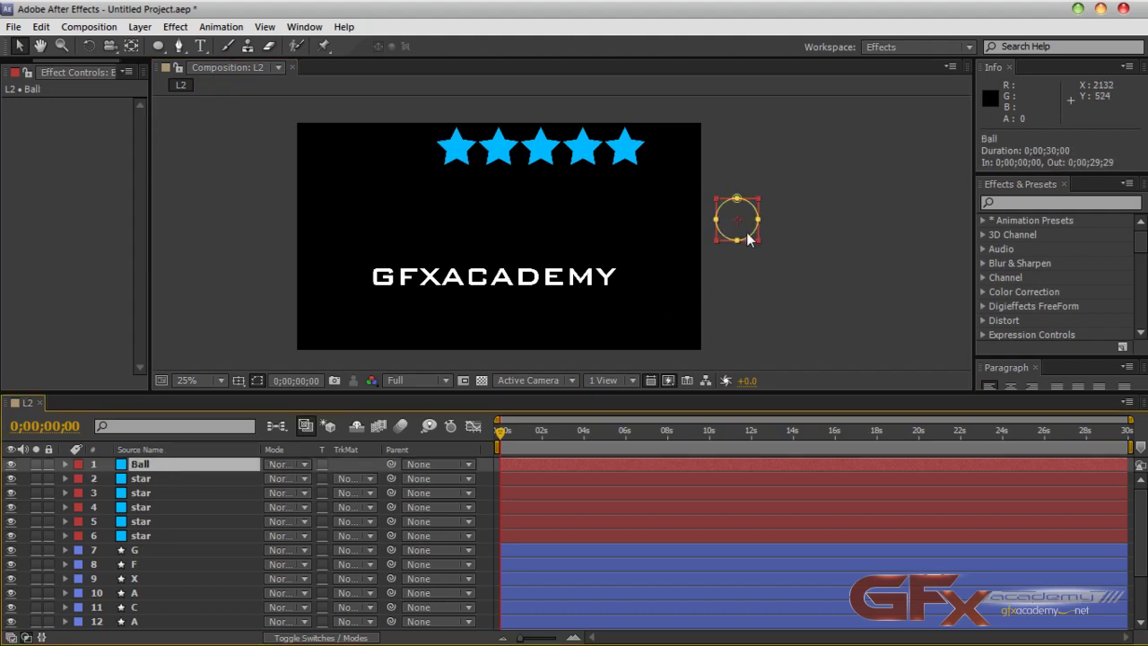
drag(747, 231, 487, 238)
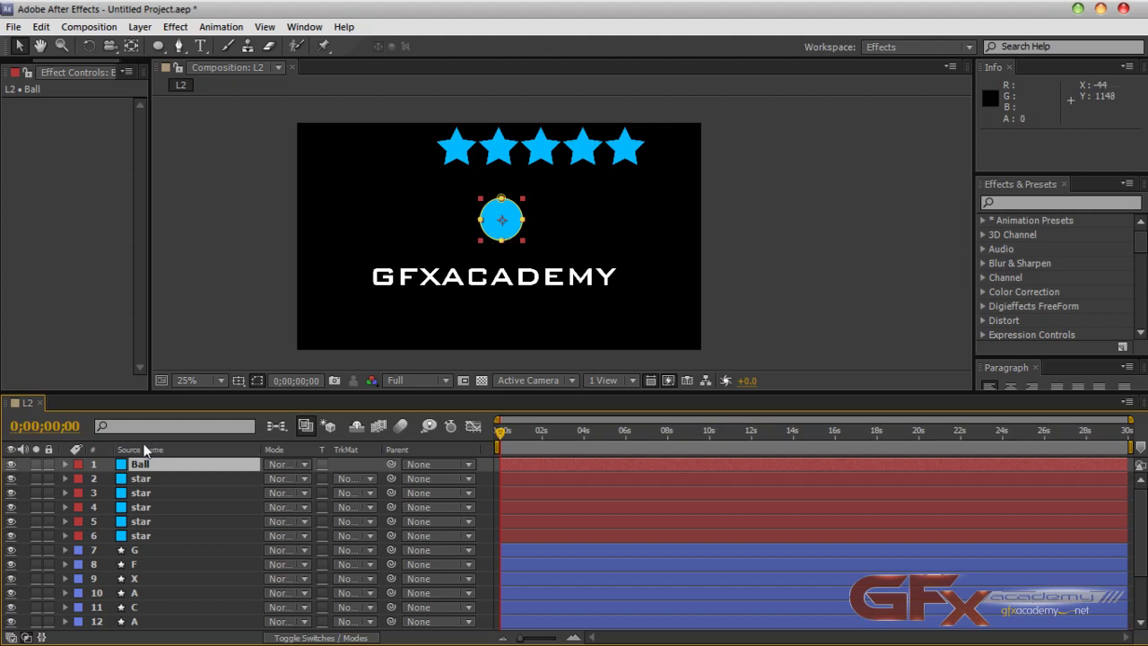
Step: Examine the index-based position expressions on the five star layers, and collapse the layers again
click(178, 536)
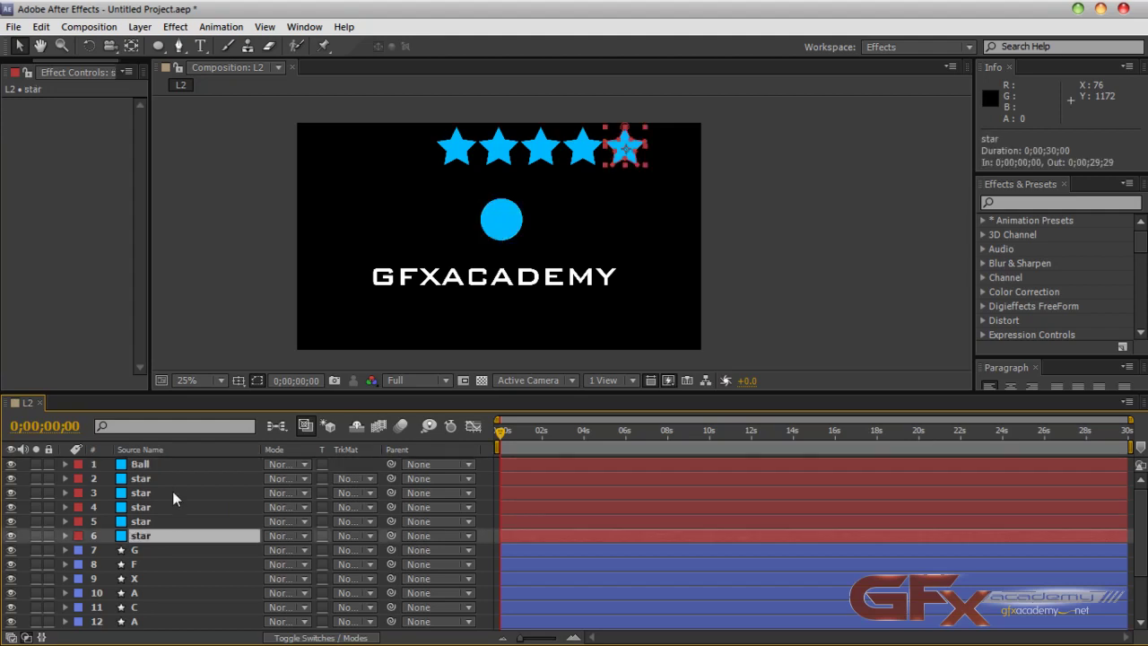
shift+click(176, 477)
key(e)
key(e)
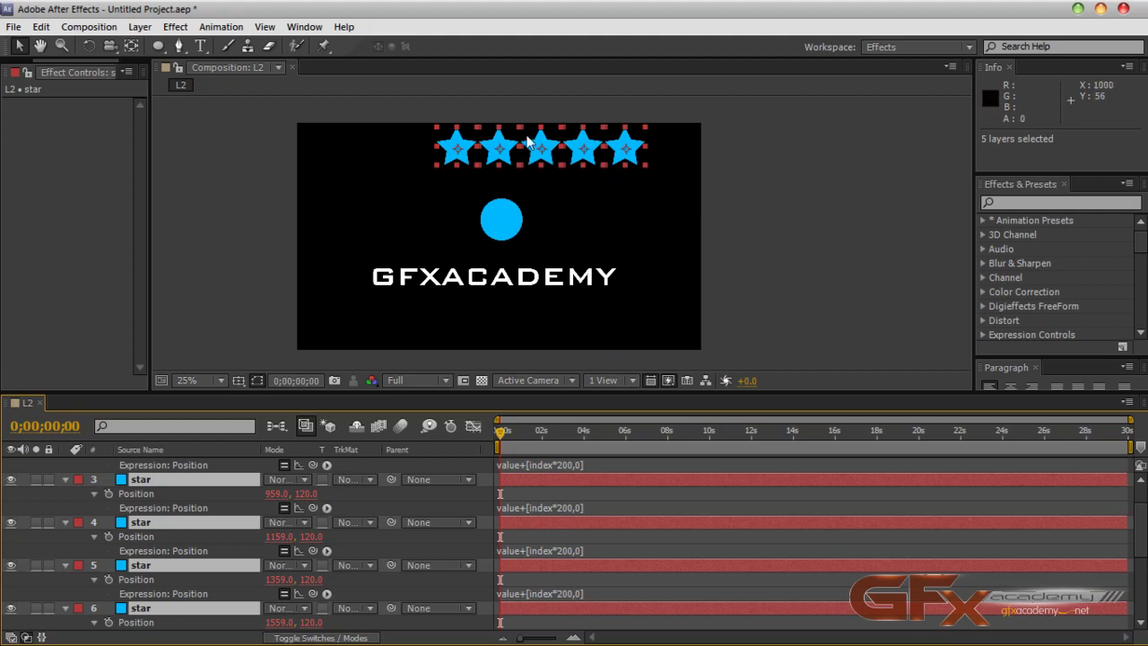
key(e)
key(e)
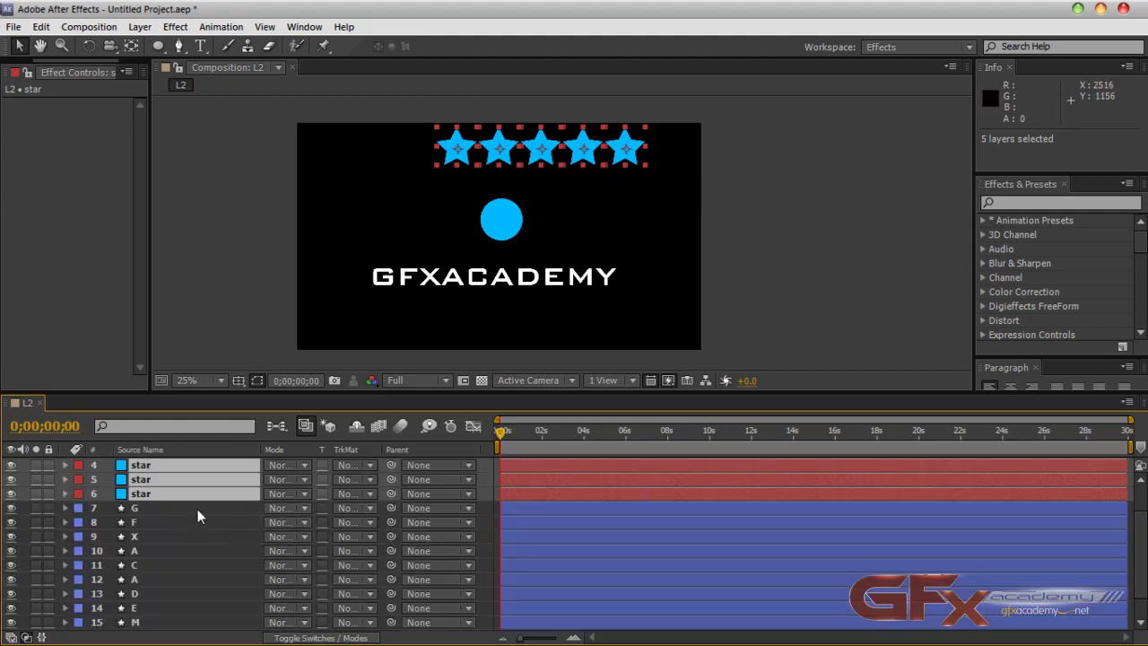
Step: Move the Ball layer below the five star layers, directly above the G letter layer
scroll(198, 509, up, 2)
click(175, 464)
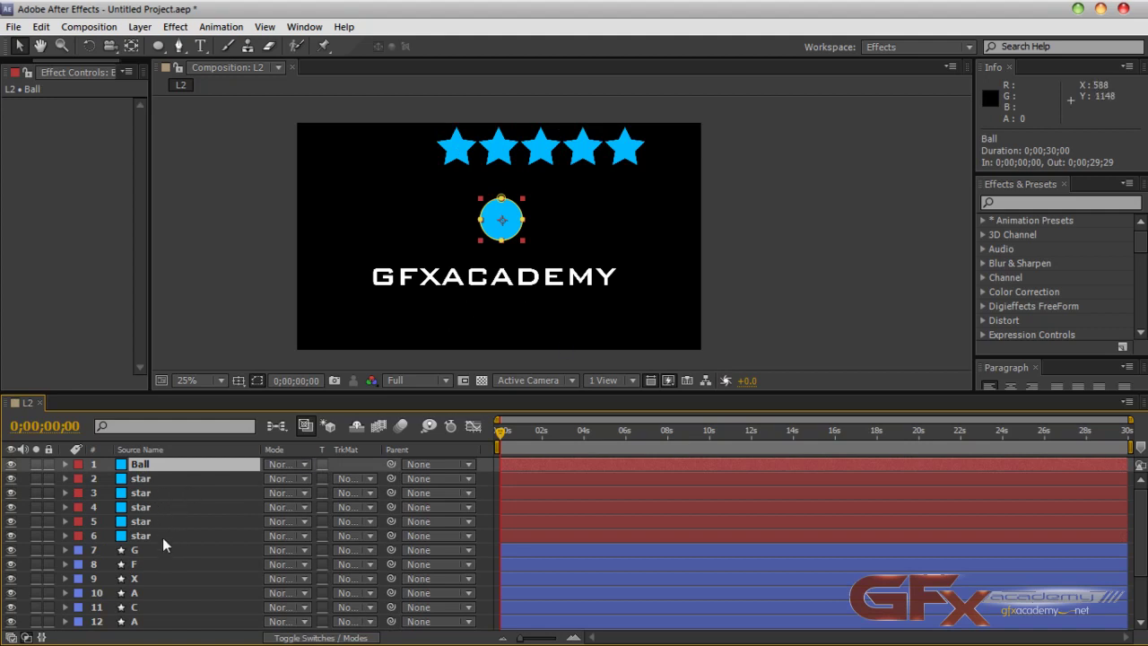
drag(154, 463, 161, 542)
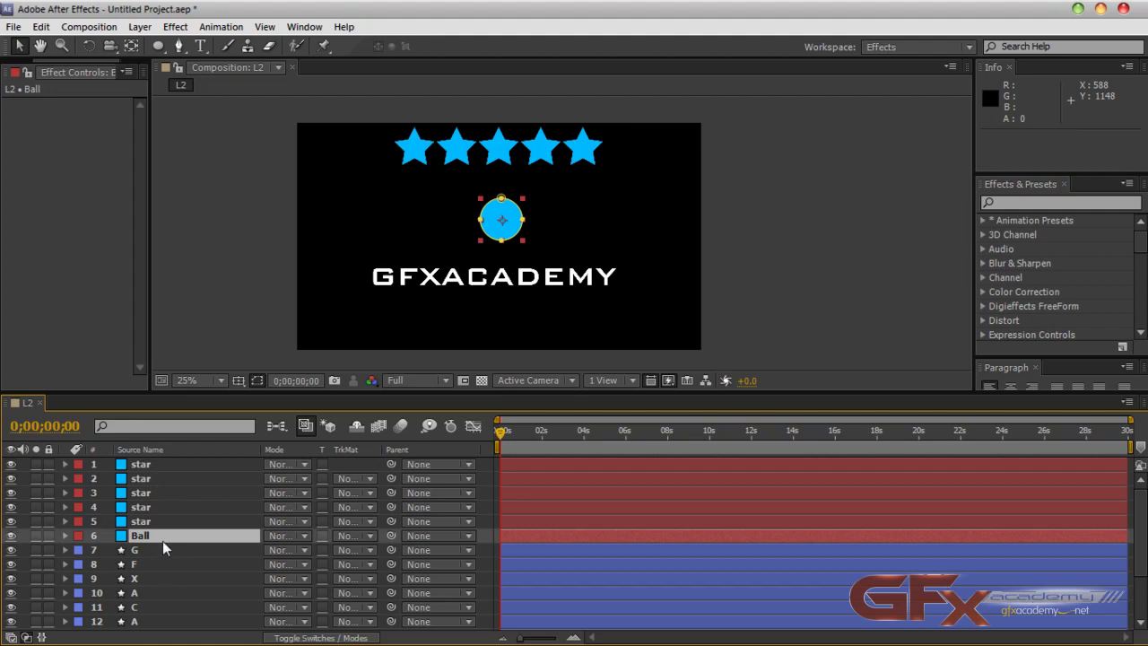
Step: Duplicate the Ball layer three times and move the uppermost Ball outside the frame's right edge to about 2108, 460
key(ctrl+d)
key(ctrl+d)
key(ctrl+d)
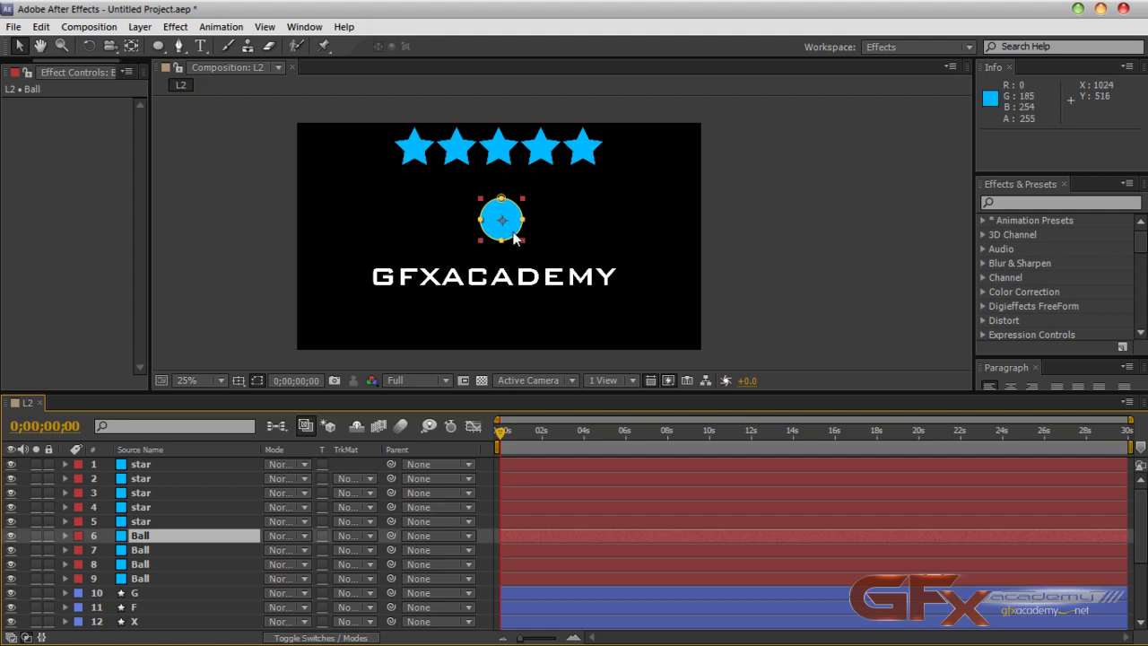
drag(515, 236, 758, 235)
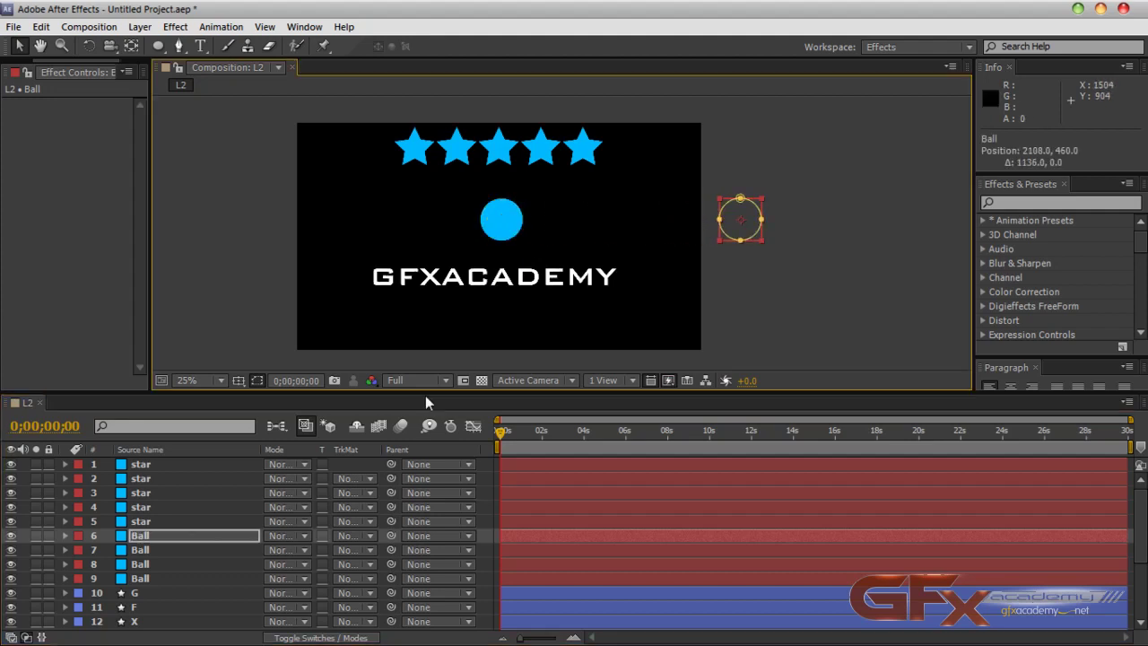
Step: Spread the central balls vertically, moving the layer 7 Ball up to about 972, 320 and the layer 8 Ball down towards the text
click(148, 550)
drag(512, 235, 513, 207)
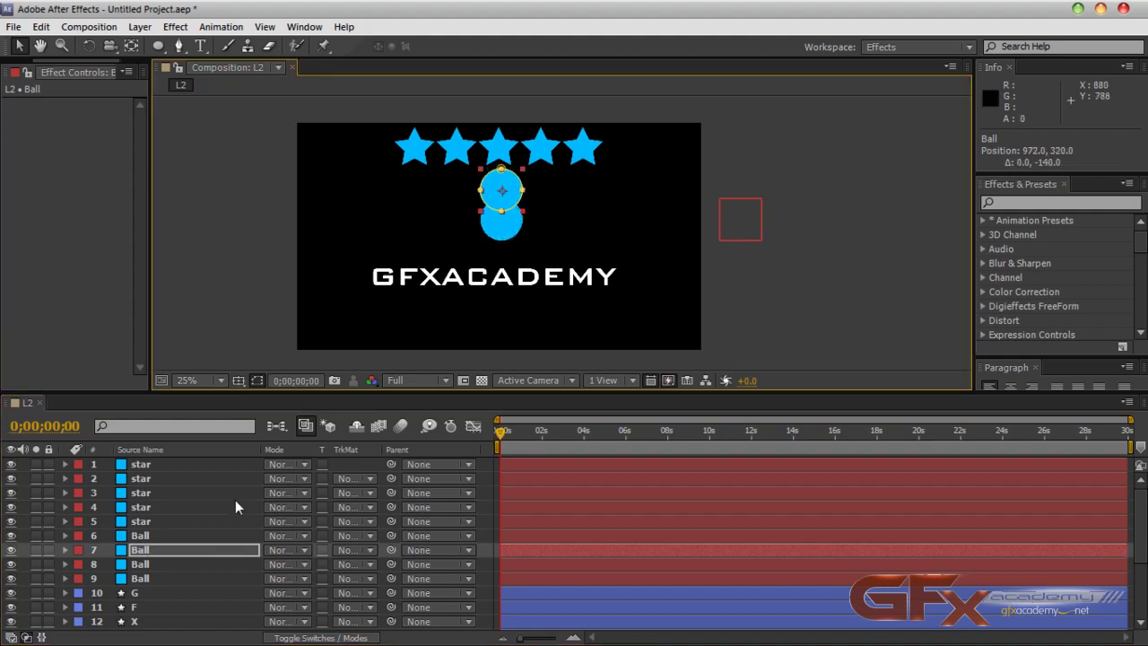
click(175, 566)
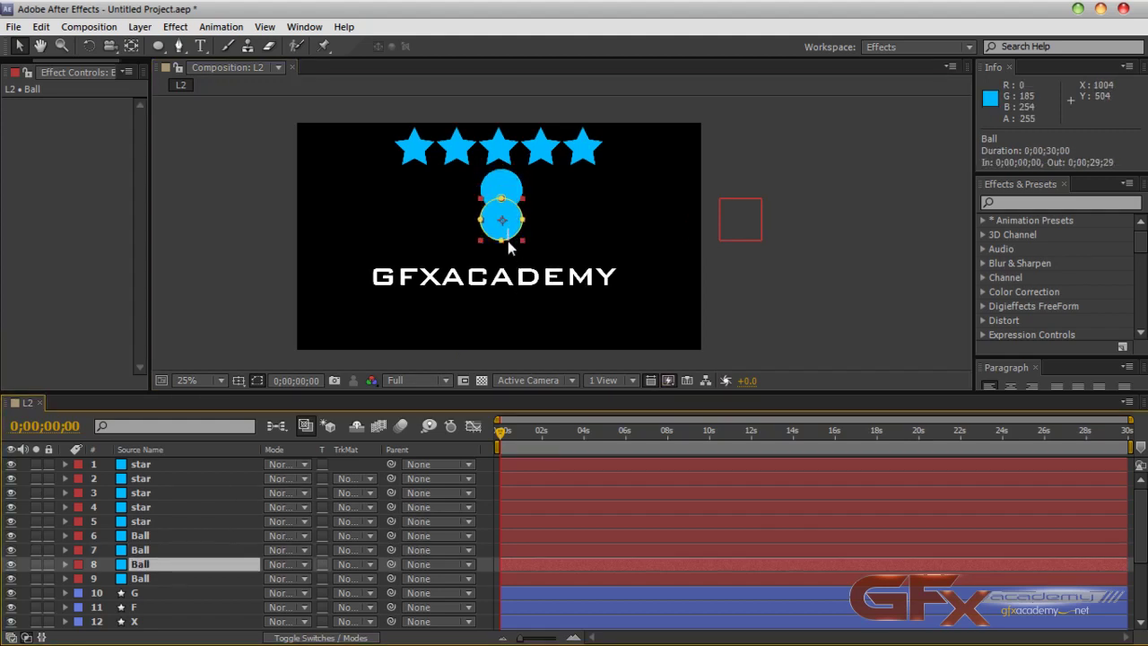
drag(507, 243, 507, 259)
Step: Scale the three central Ball layers, 7 to 9, down to 53% together and collapse them again
click(178, 574)
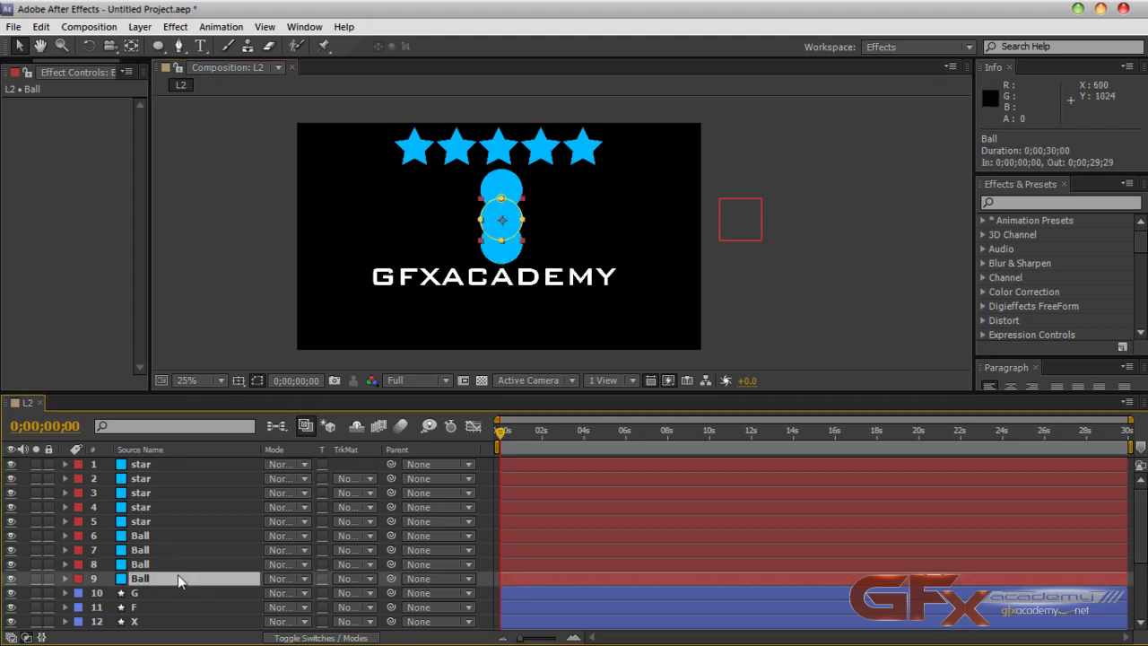
click(169, 564)
click(162, 553)
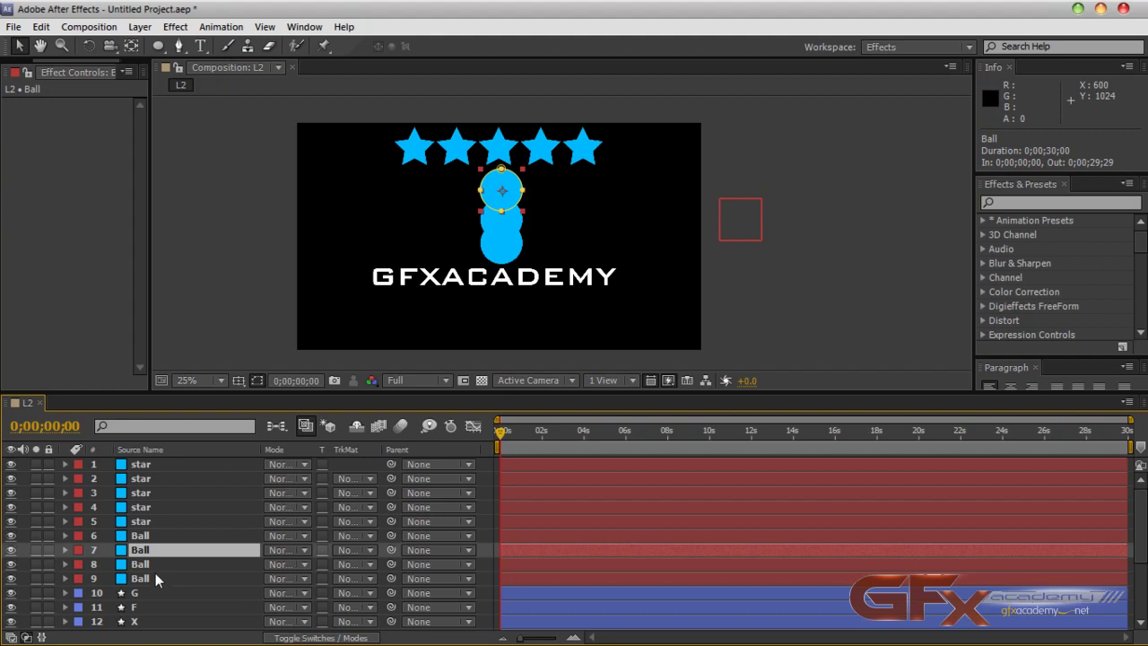
shift+click(155, 573)
key(s)
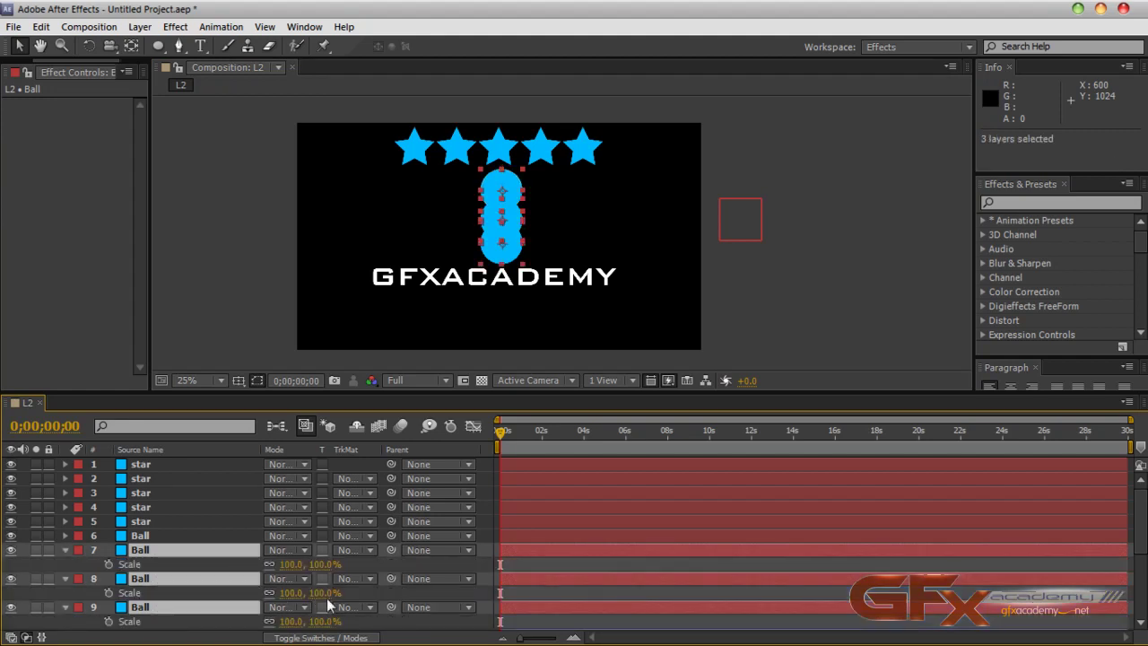
drag(282, 569, 260, 574)
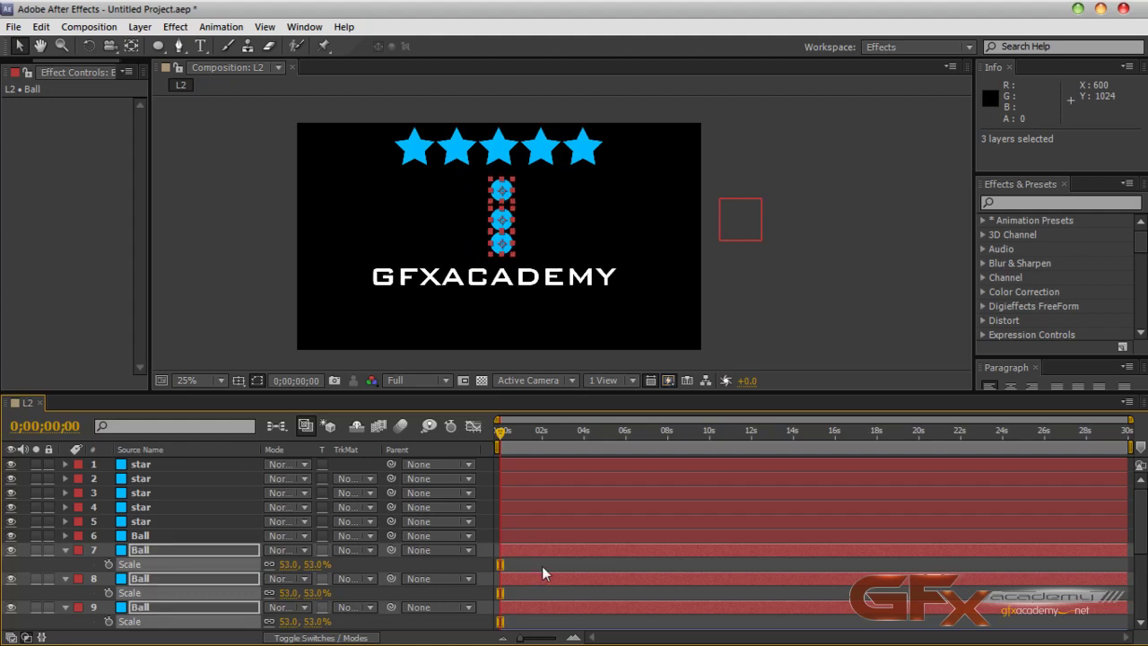
click(542, 566)
click(64, 550)
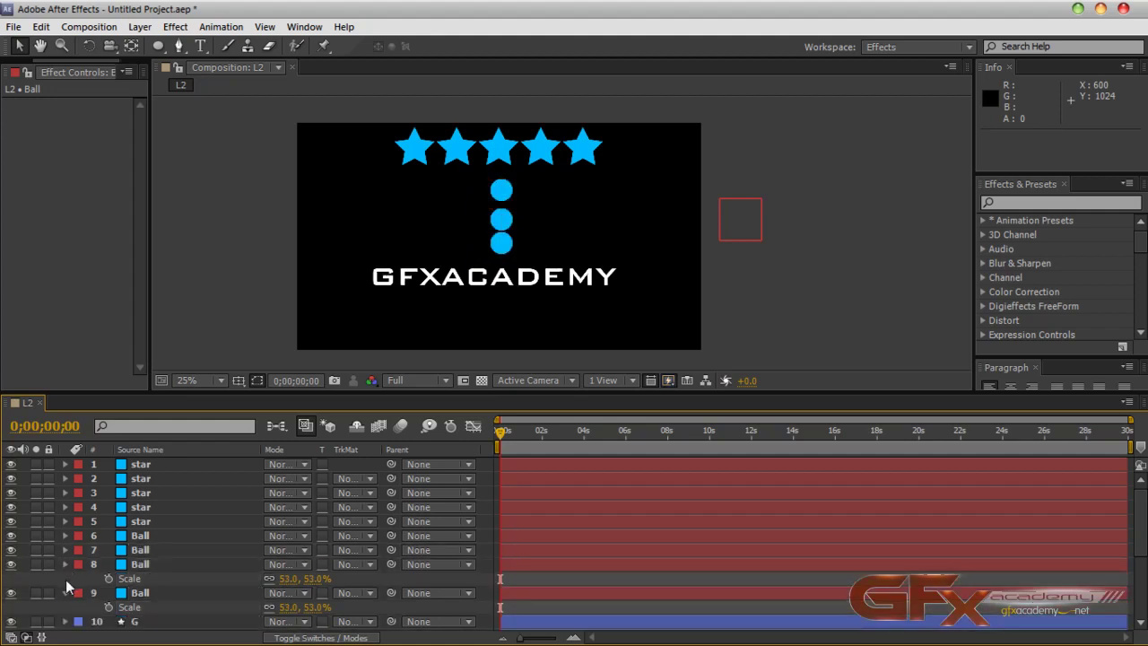
click(65, 564)
click(65, 578)
Step: Nudge the middle Ball on layer 9 up 10 pixels to 972, 450 to even out the vertical spacing
click(159, 565)
click(162, 550)
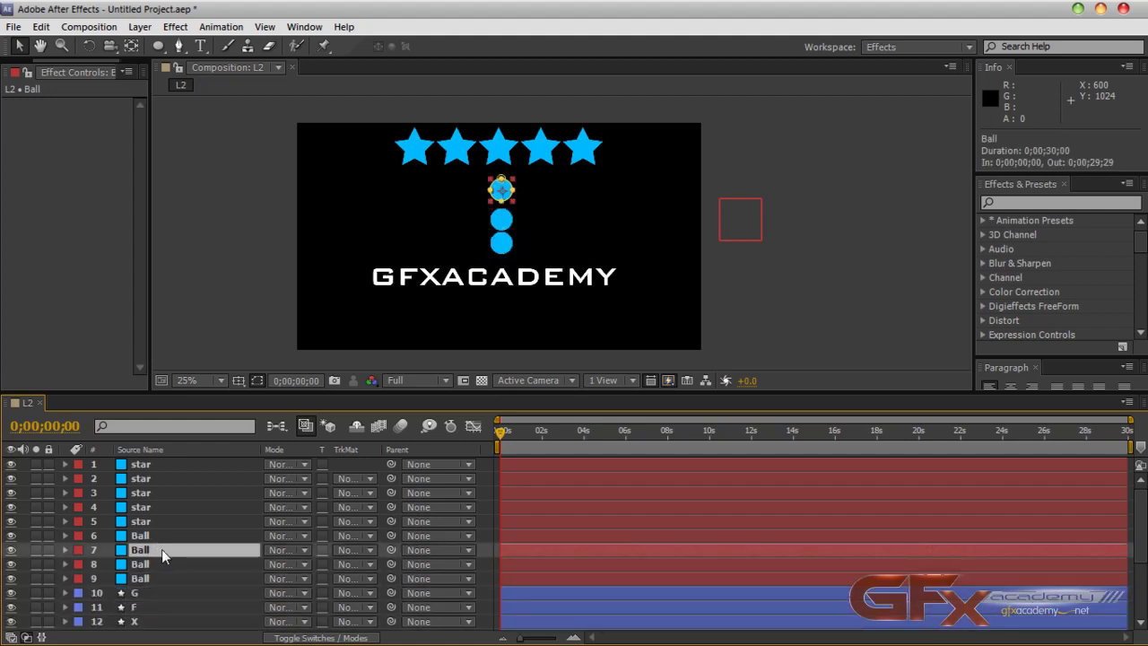
key(period)
click(159, 535)
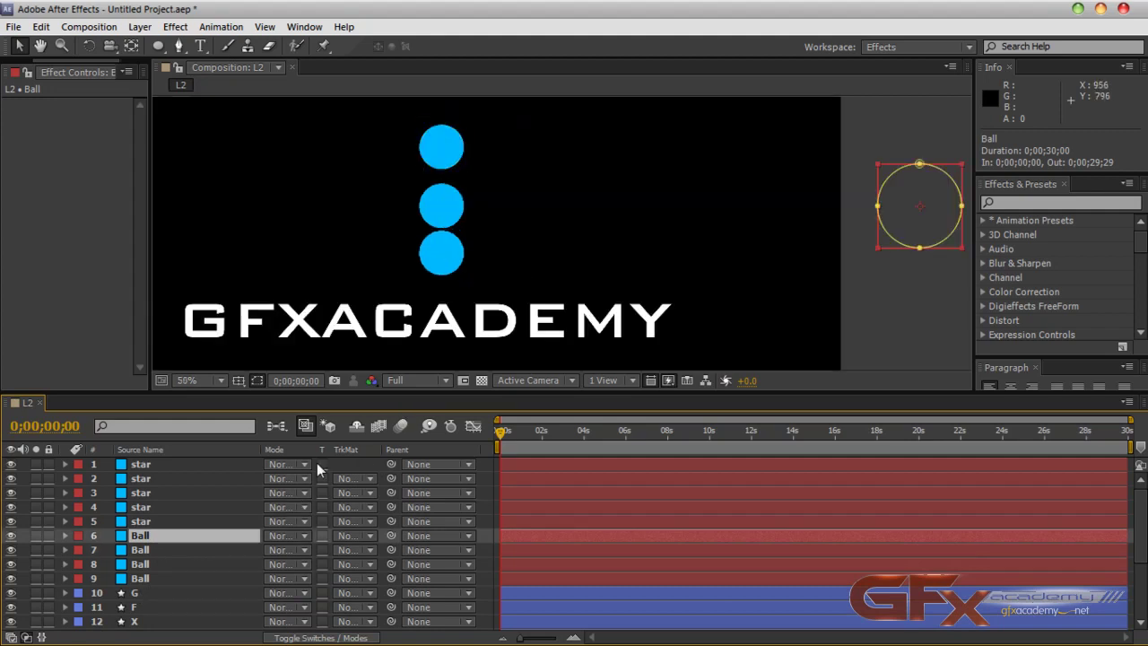
click(151, 564)
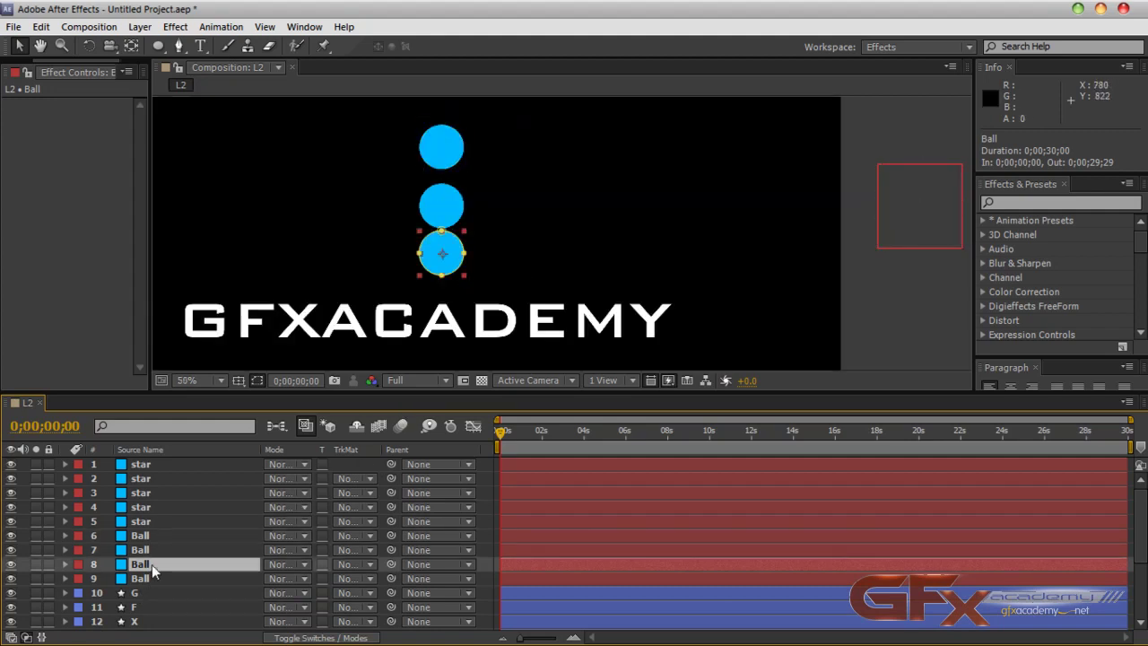
click(149, 576)
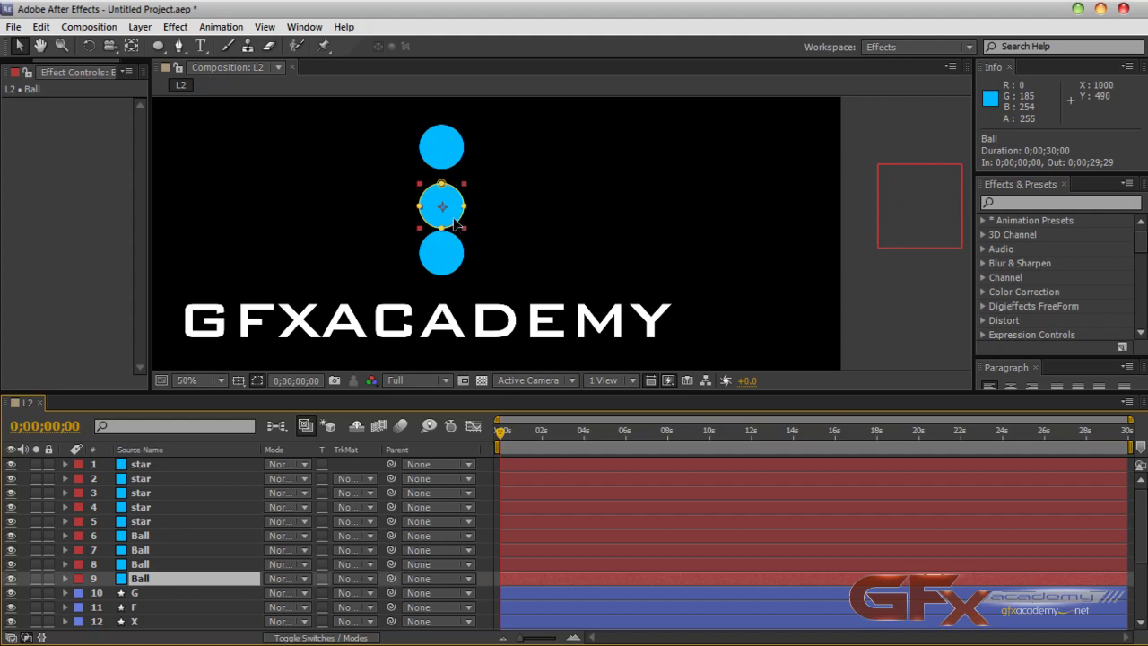
key(Up)
key(Up)
key(Up)
key(Up)
key(Up)
key(Up)
key(Up)
key(Up)
key(Up)
key(Up)
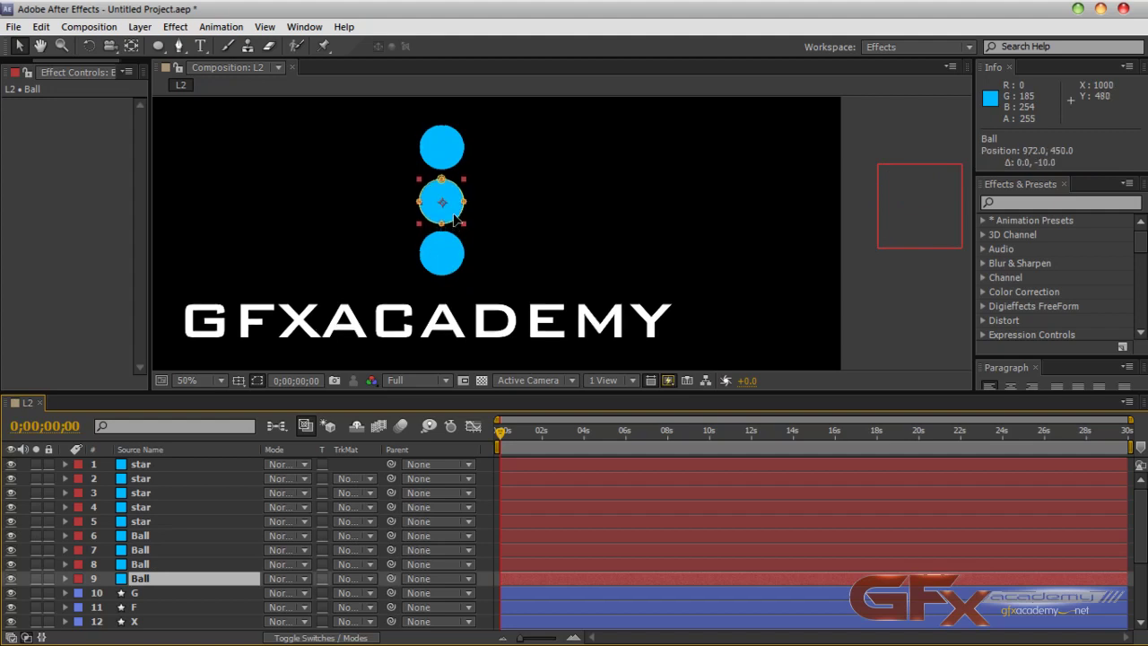
click(829, 349)
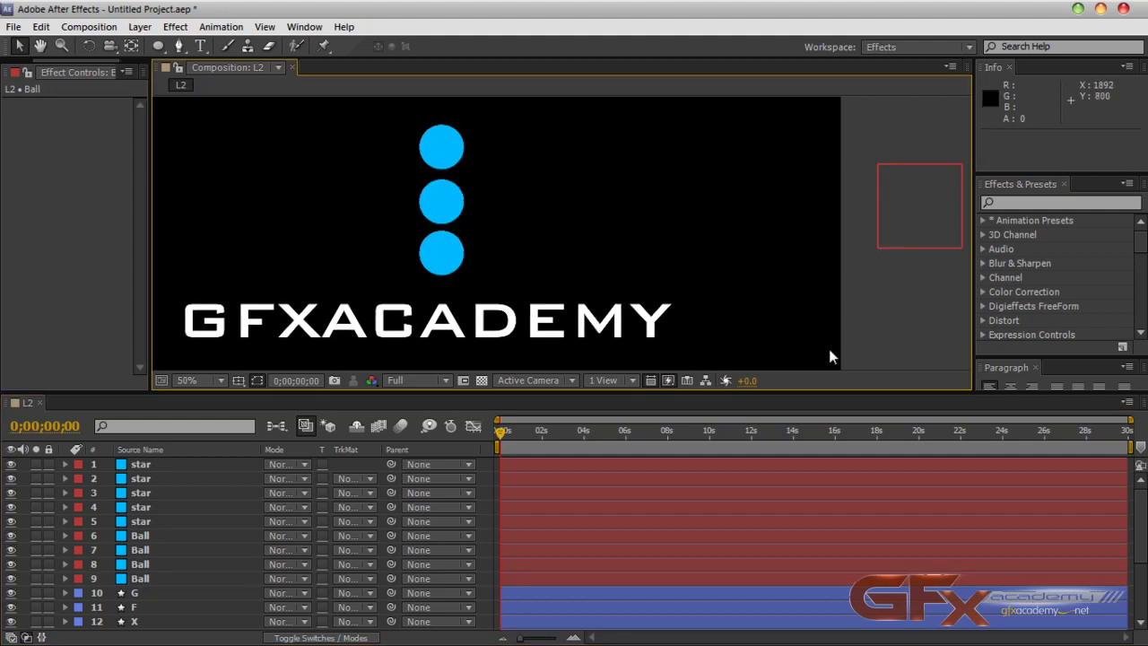
Step: Keyframe the layer 6 Ball's position from 2108, 460 at 0 s to -132, 460 at about 4 s and preview the motion
click(165, 535)
scroll(841, 227, down, 1)
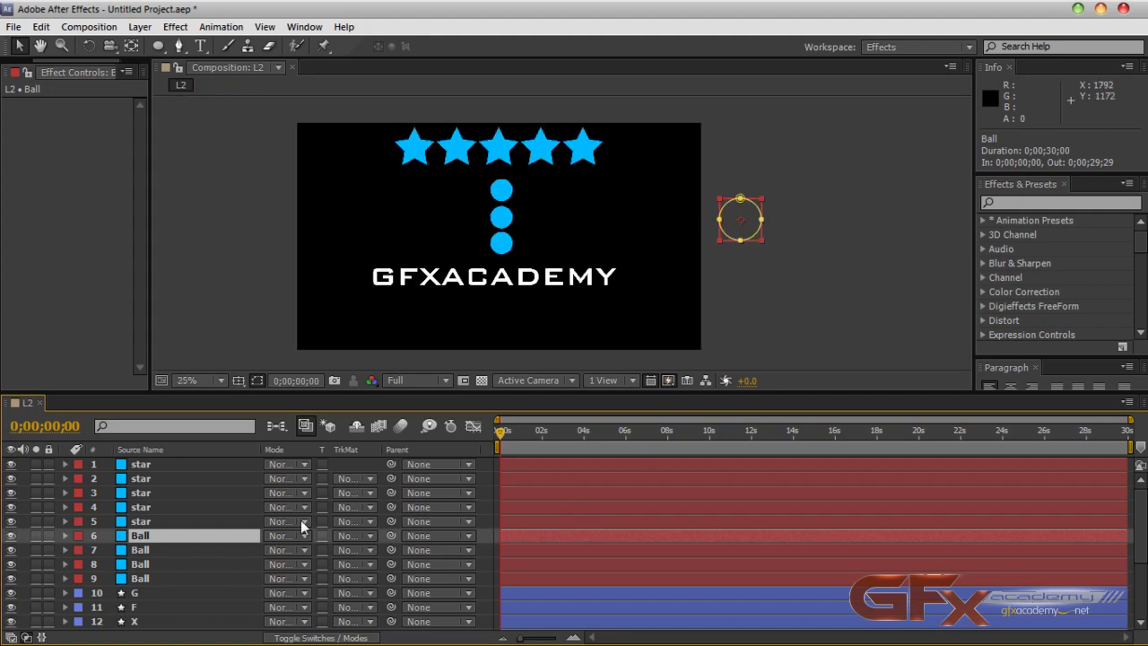
key(p)
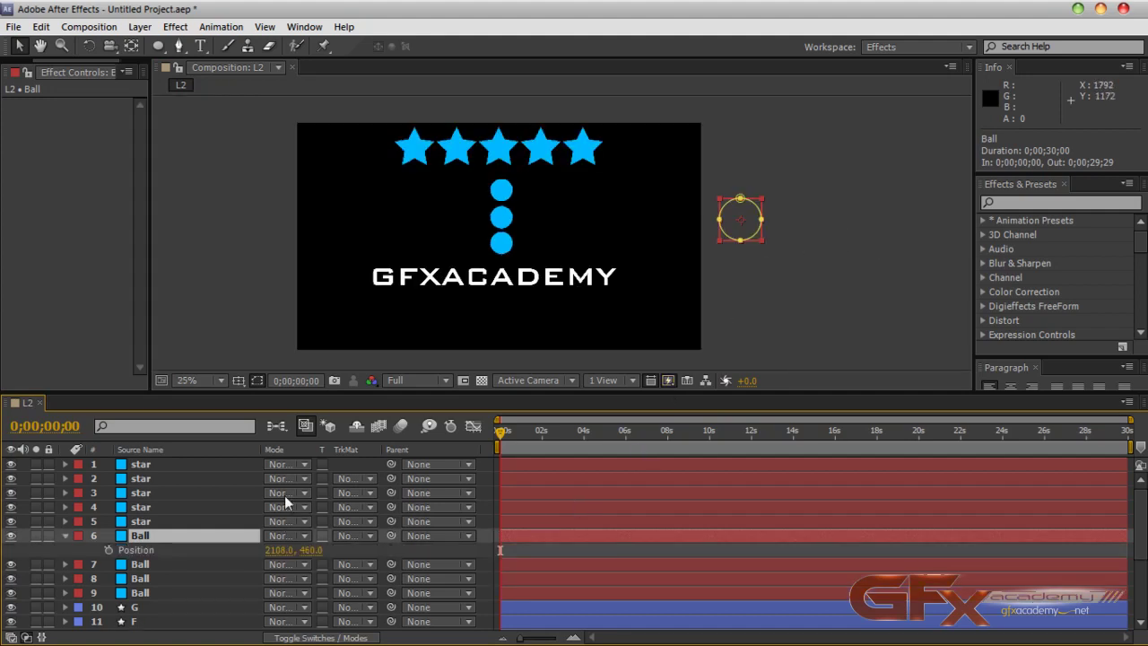
click(109, 550)
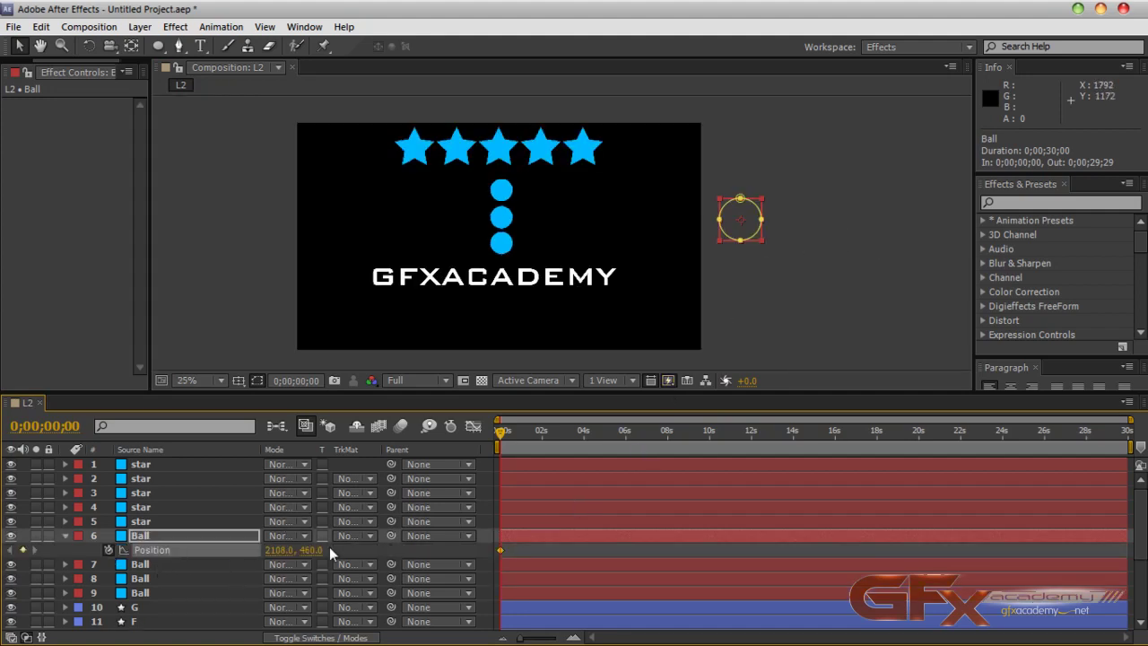
click(582, 432)
drag(745, 239, 263, 250)
click(582, 432)
drag(550, 432, 486, 443)
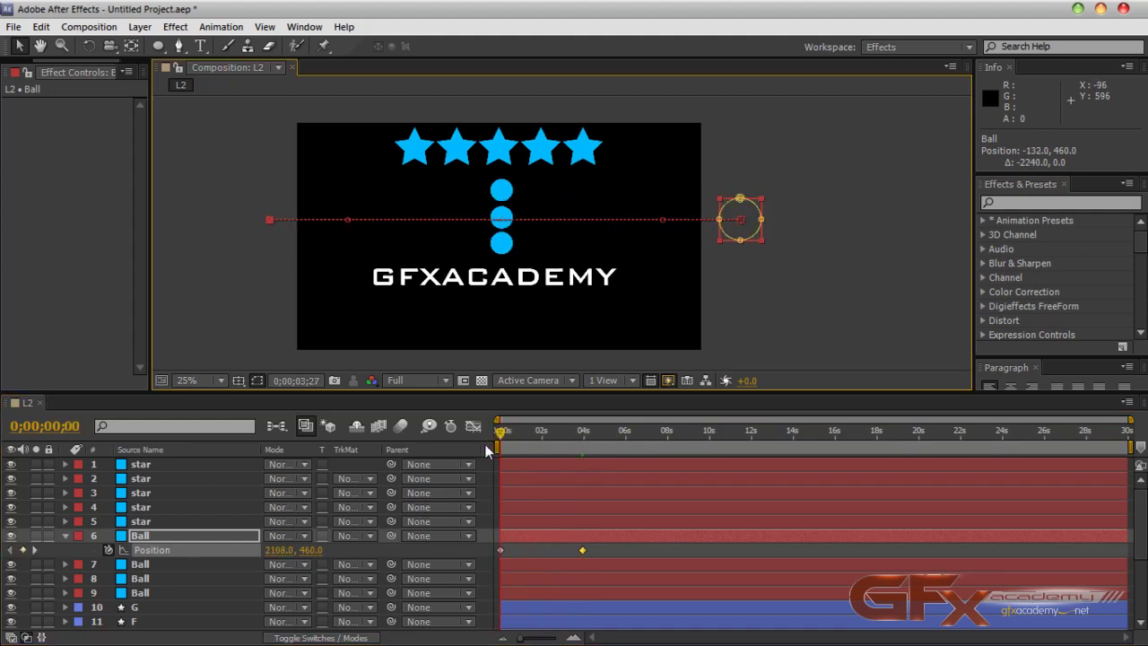
click(606, 549)
key(KP_0)
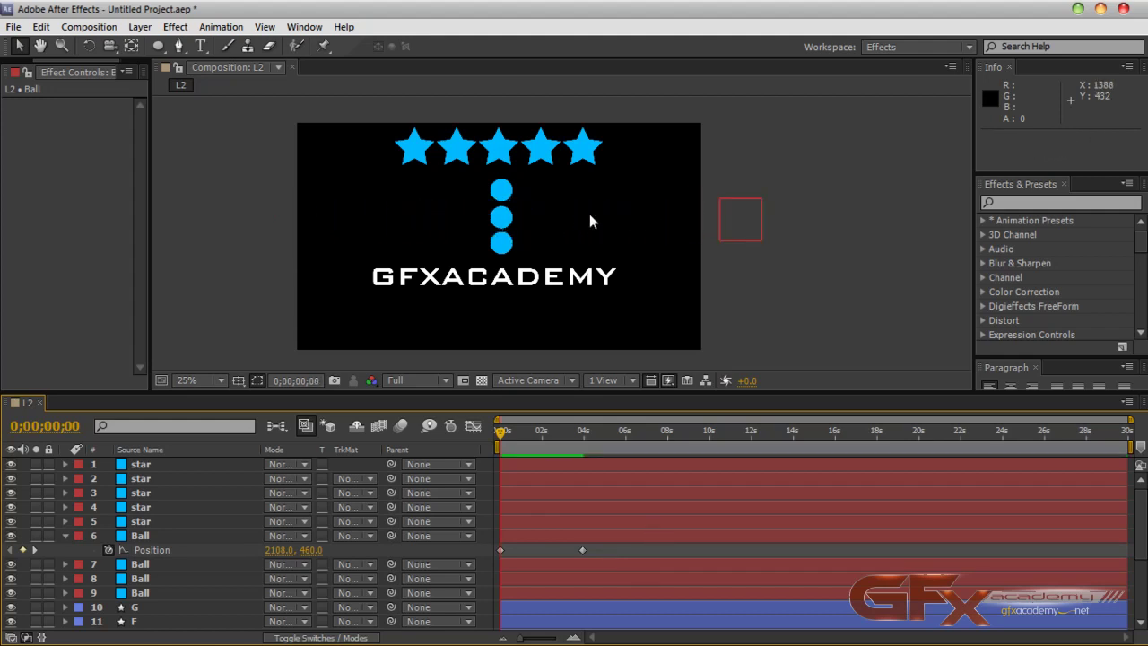
Step: Collapse the layer 6 Ball and look over the letter layers G to Y and the GFXACADEMY Outlines layer
click(502, 220)
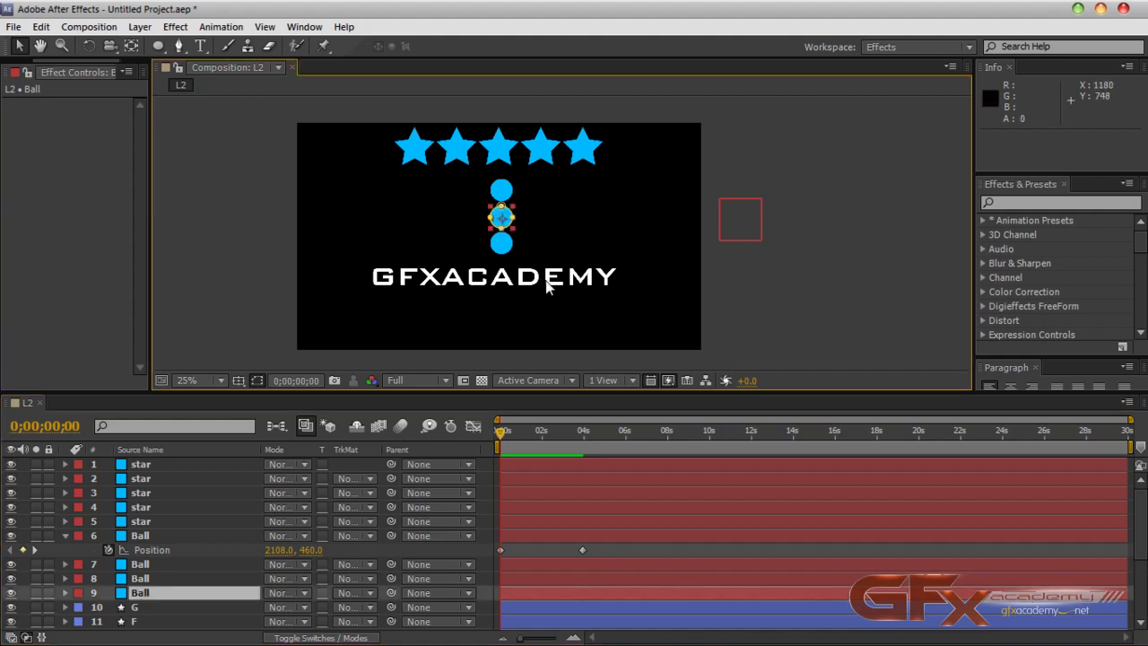
click(551, 285)
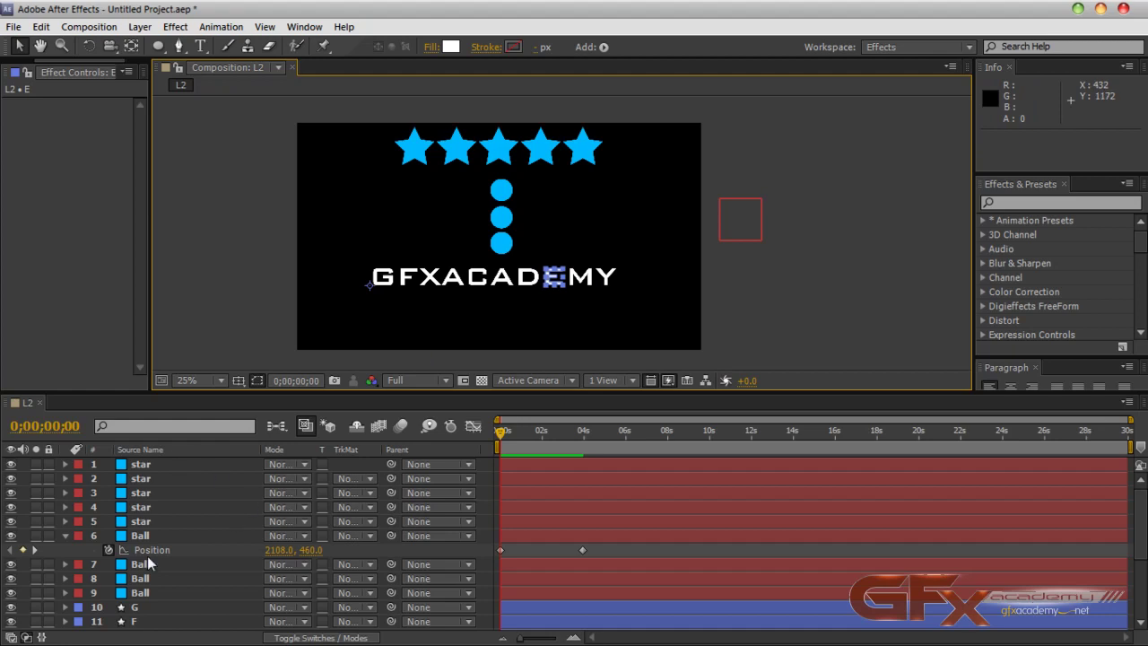
click(66, 536)
click(157, 596)
scroll(220, 573, down, 3)
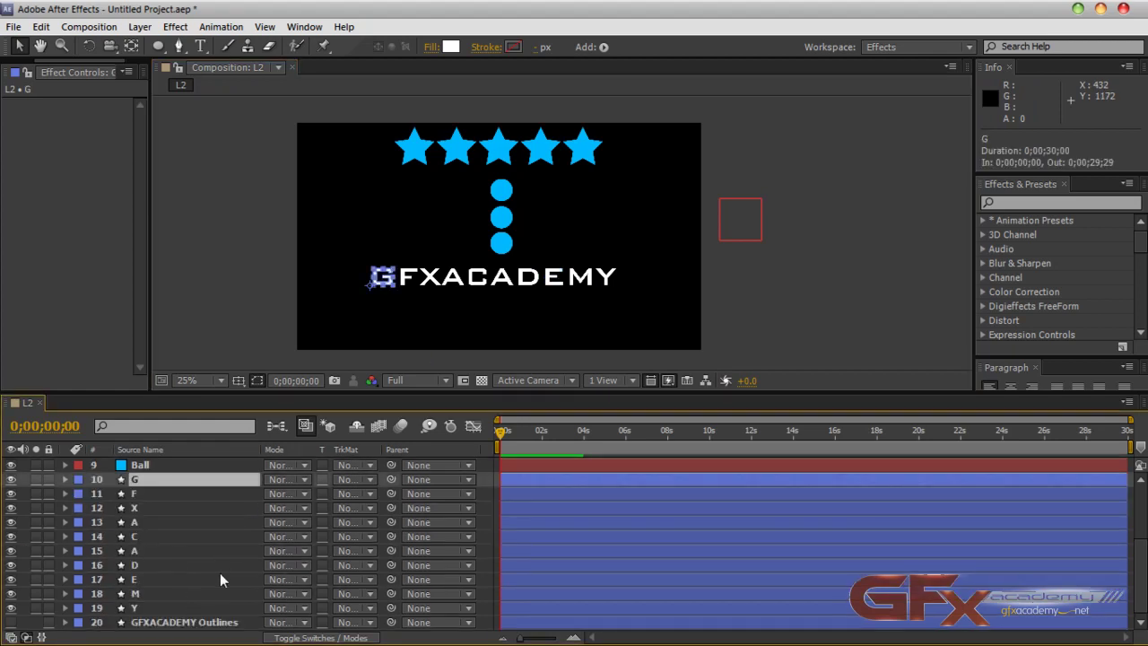
shift+click(169, 607)
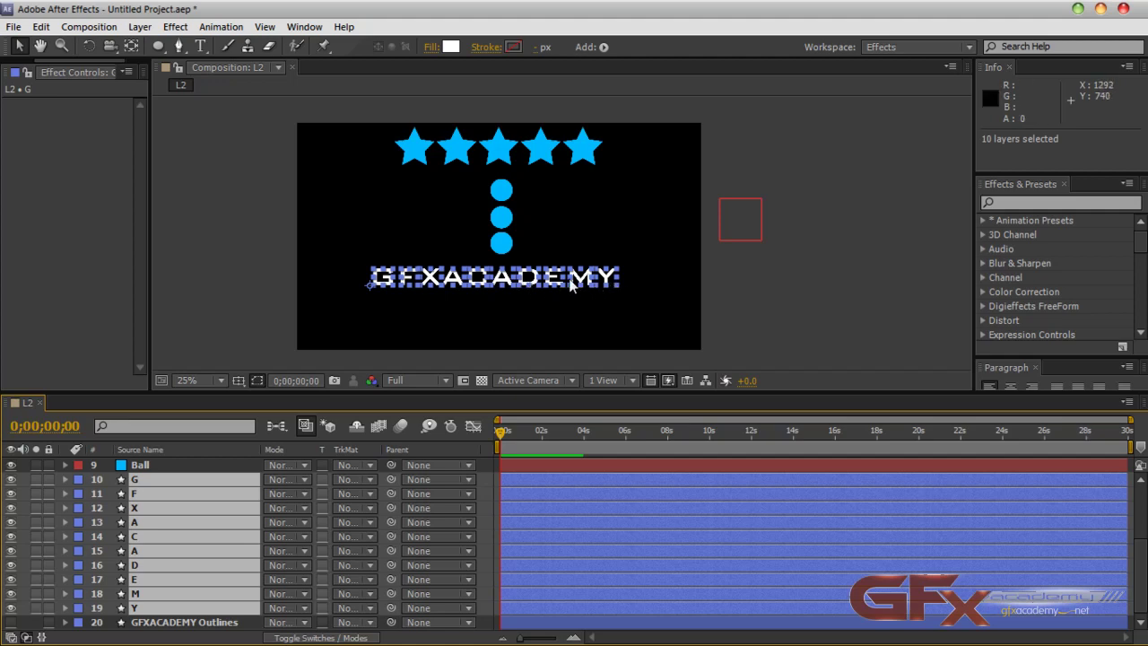
click(178, 622)
Step: Add the expression wiggle(2,5) to the G letter layer's position and preview the movement
click(141, 481)
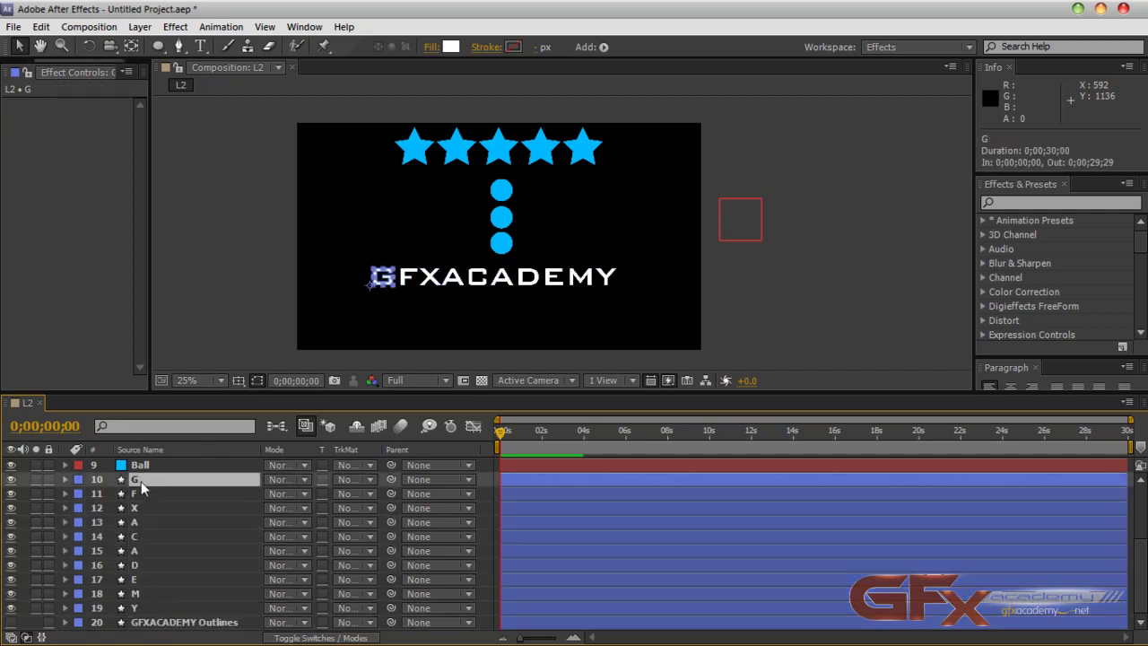
key(p)
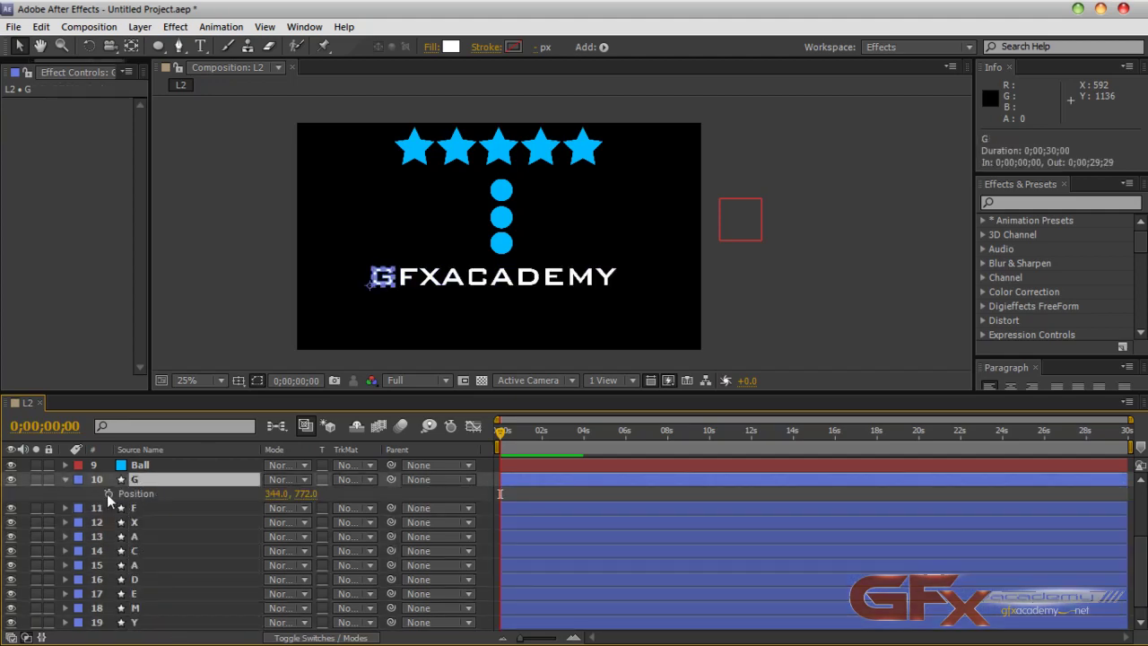
alt+click(107, 493)
text(wigg)
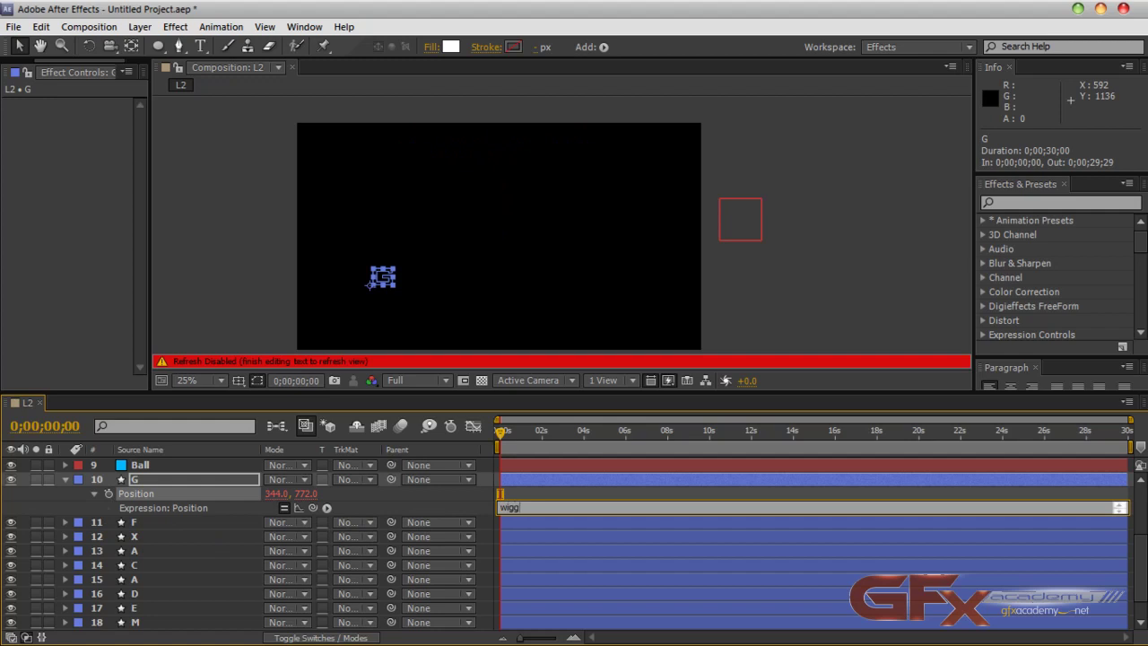
text(le(2,5))
key(KP_Enter)
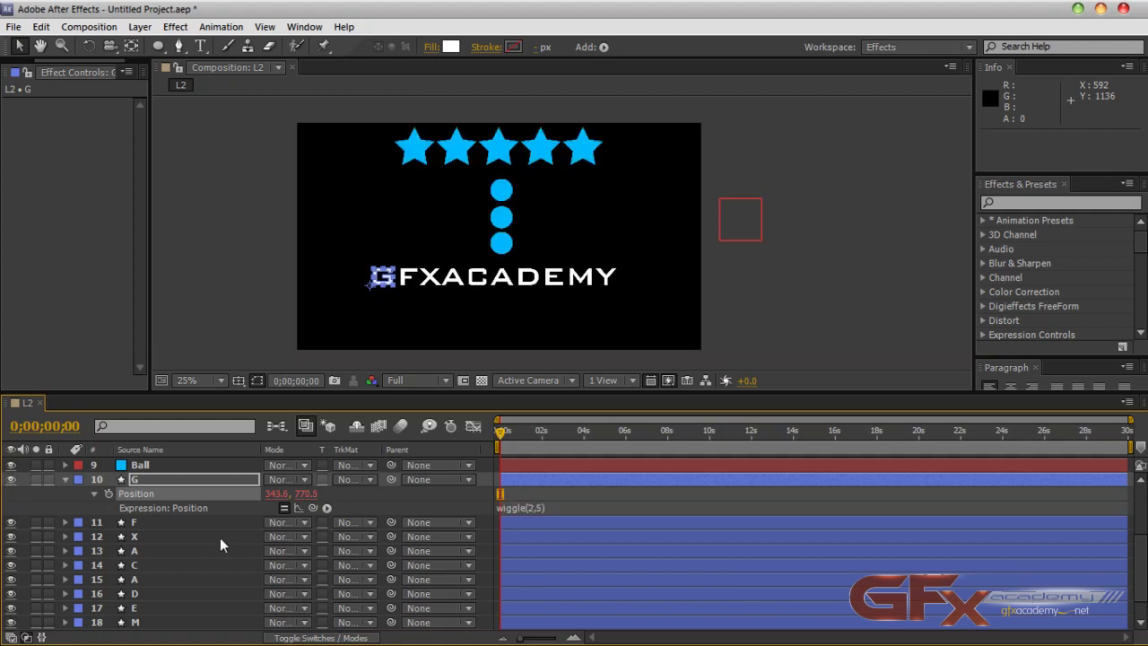
key(KP_0)
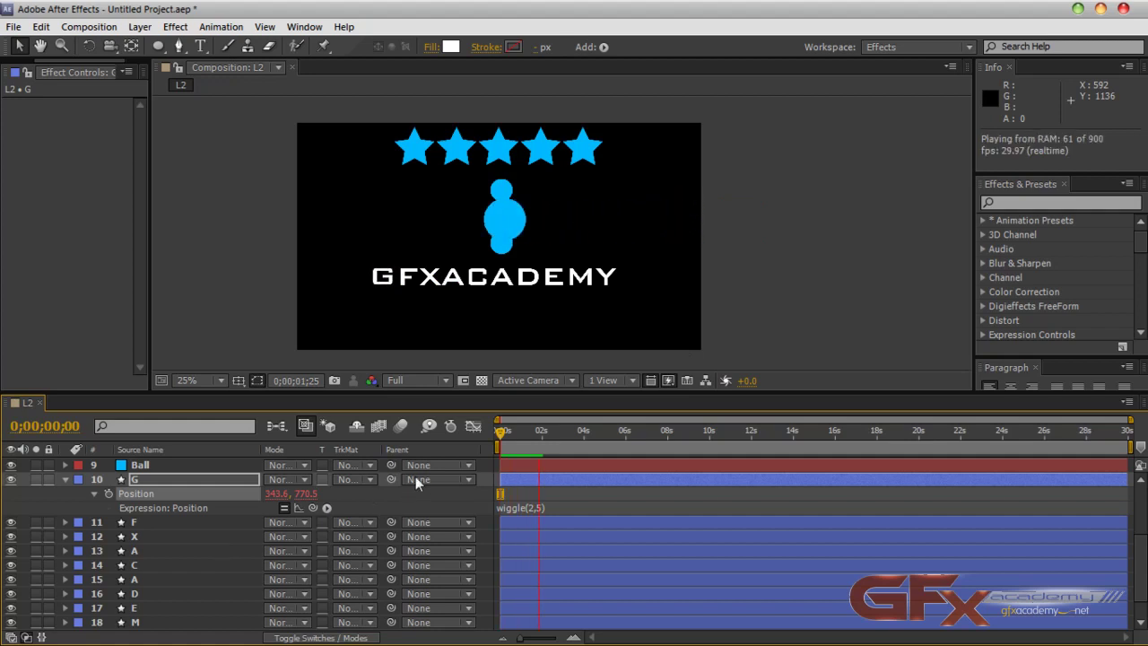
key(space)
click(305, 427)
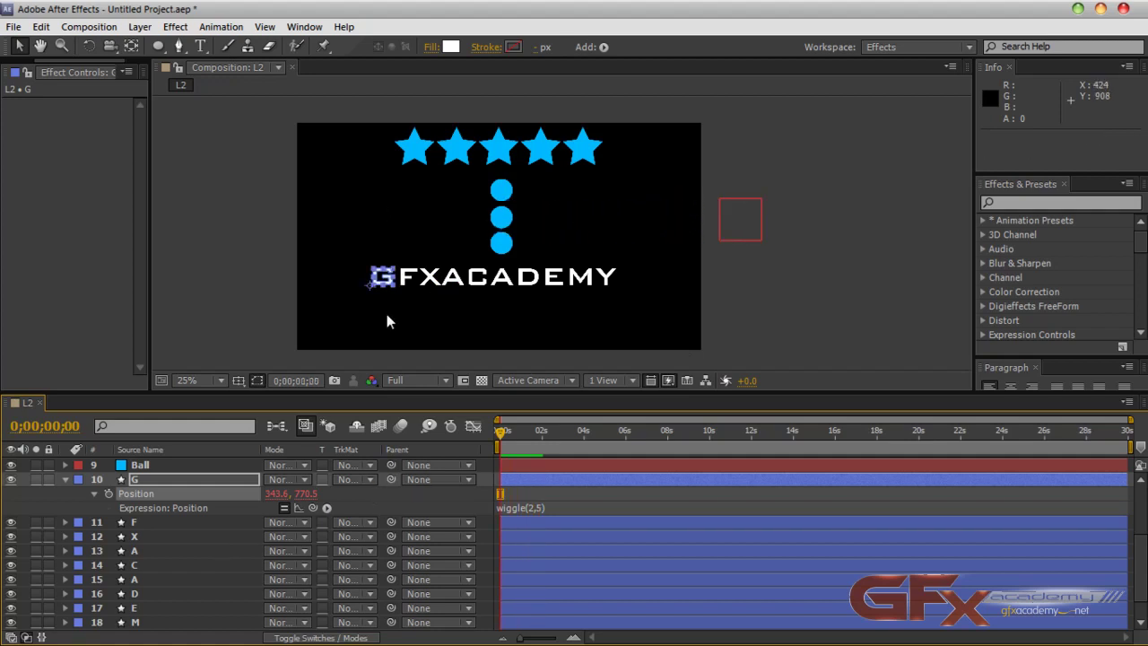
Step: Change the G layer's position expression to wiggle(2,10), preview it and collapse the layer
click(574, 508)
click(546, 508)
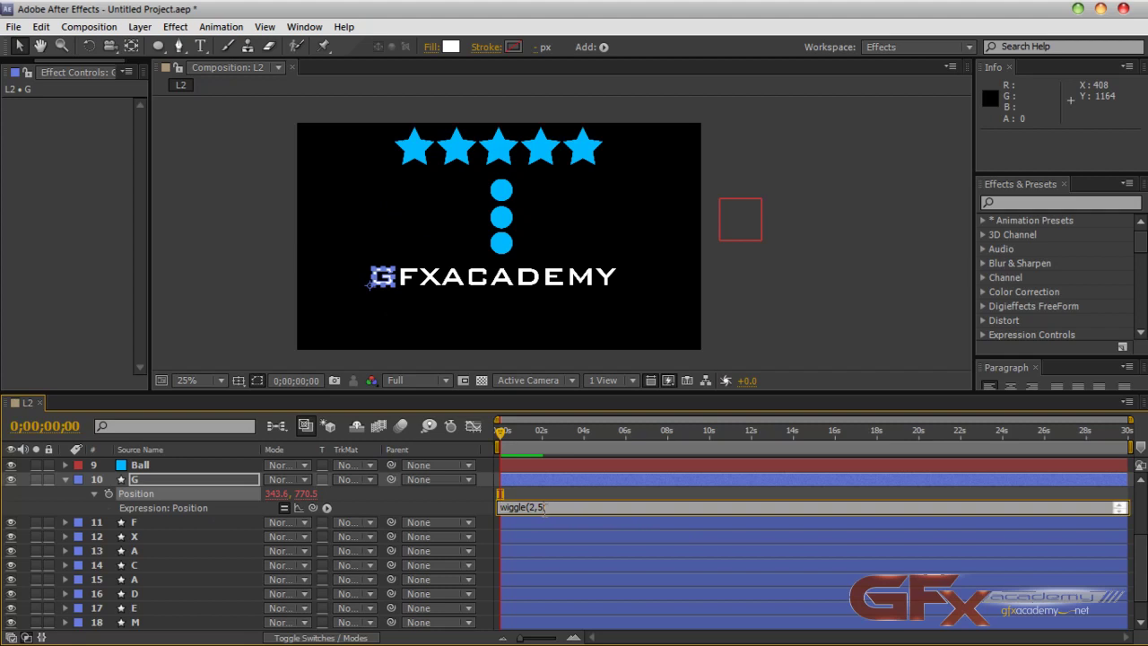
key(BackSpace)
key(BackSpace)
text(10))
key(KP_Enter)
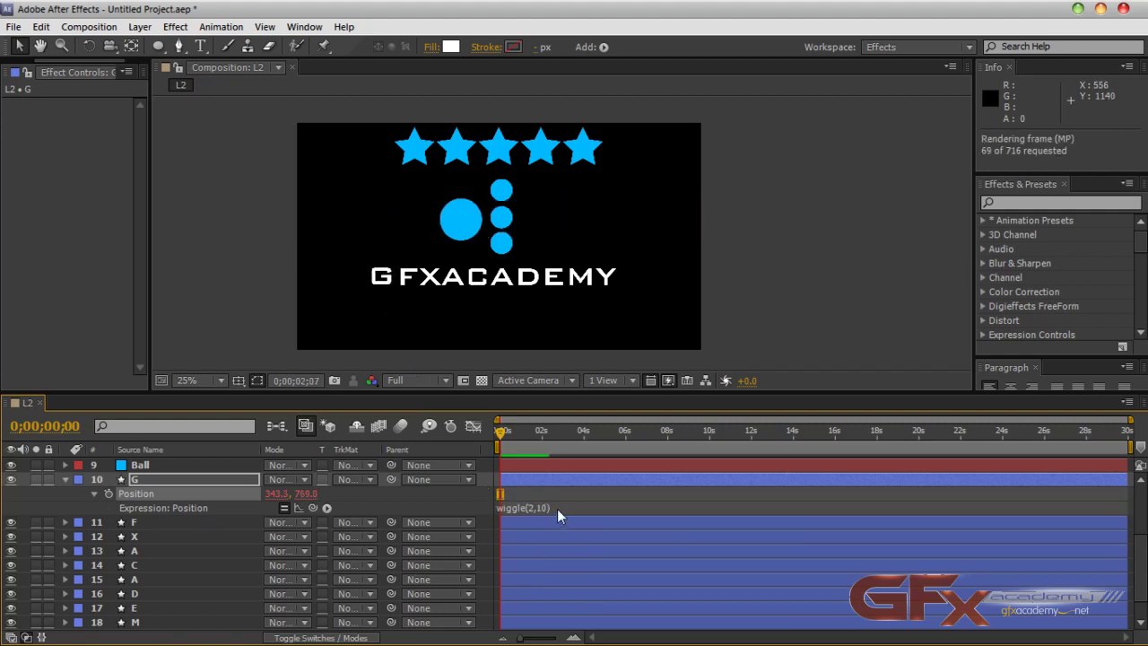
click(556, 508)
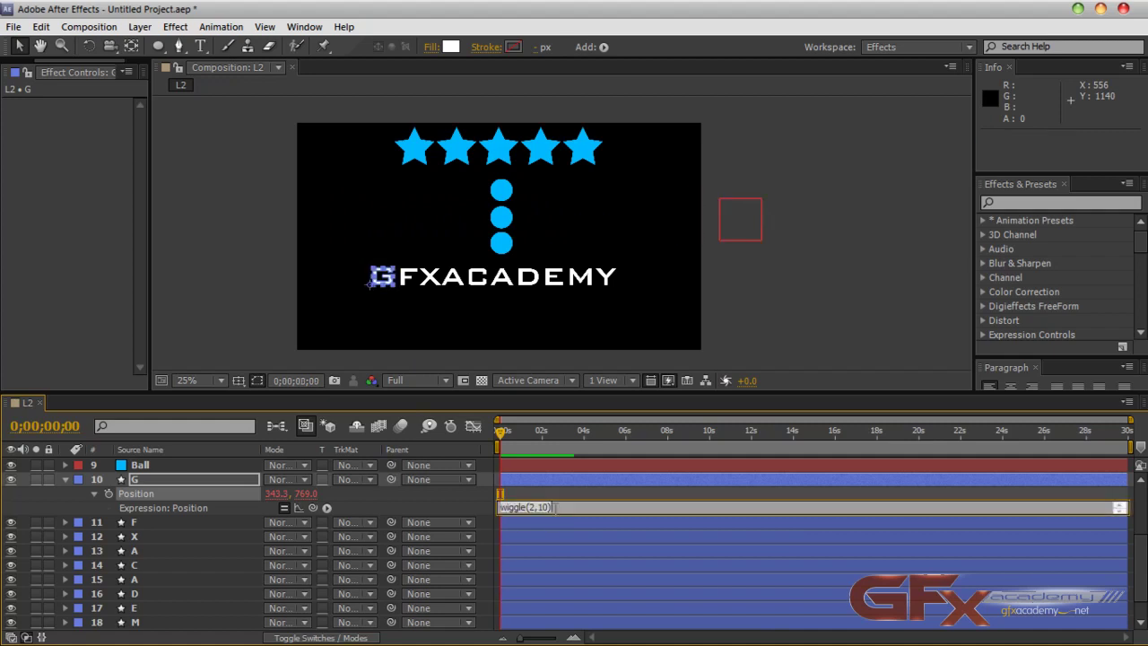
click(584, 491)
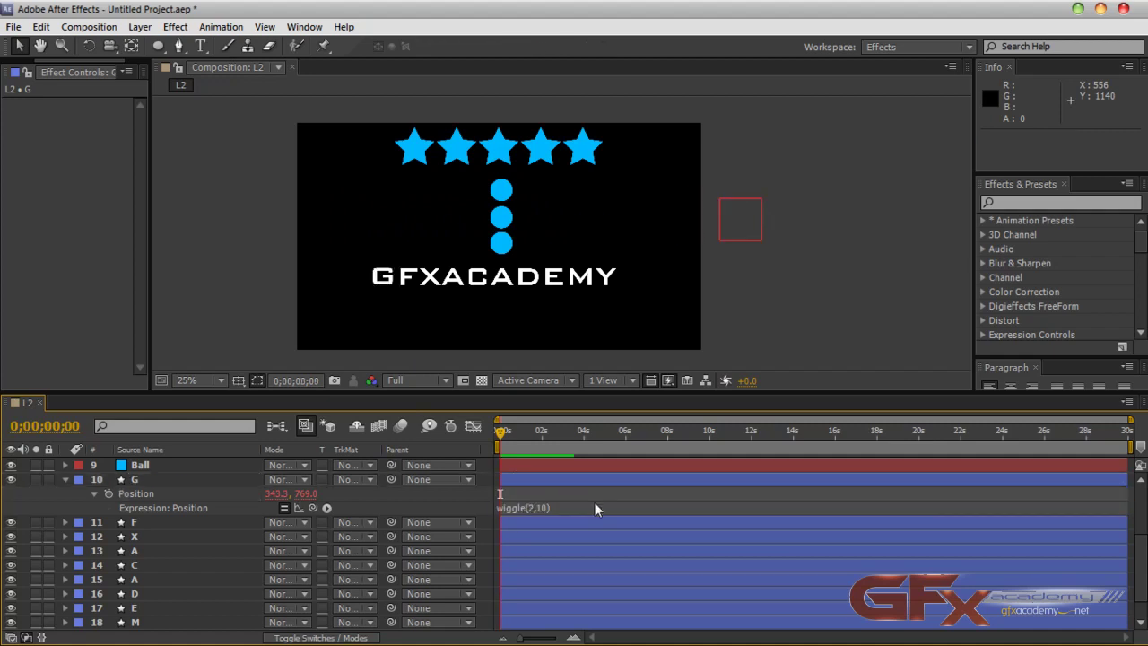
click(64, 478)
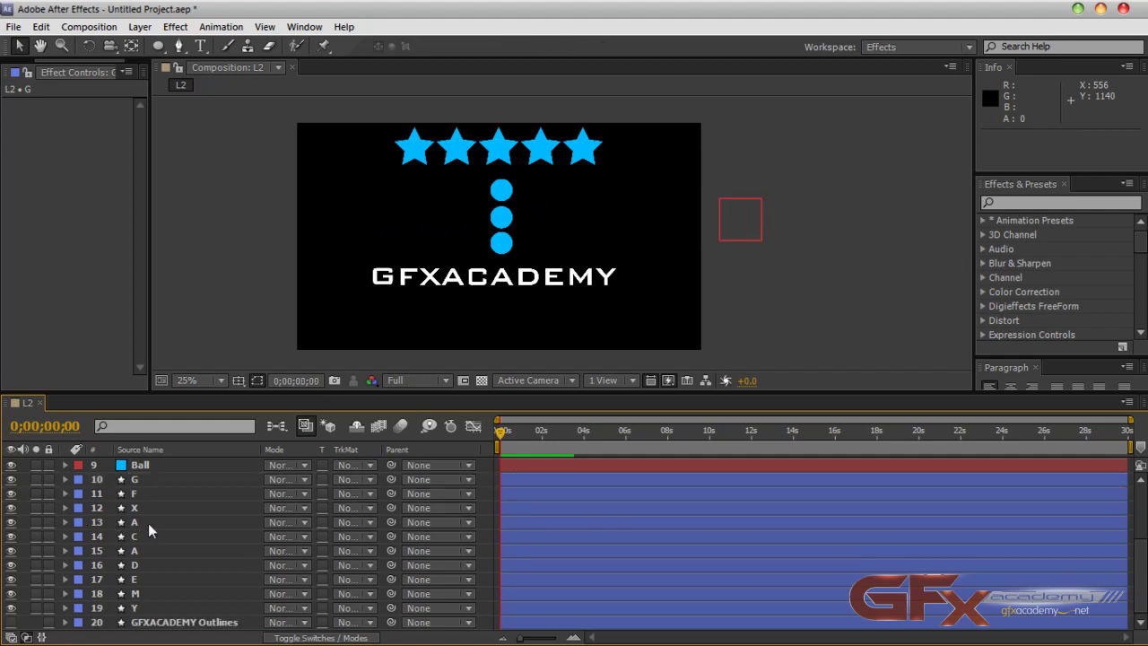
Step: Add the expression wiggle(2,10) to the F letter layer's position and collapse the layer
click(148, 493)
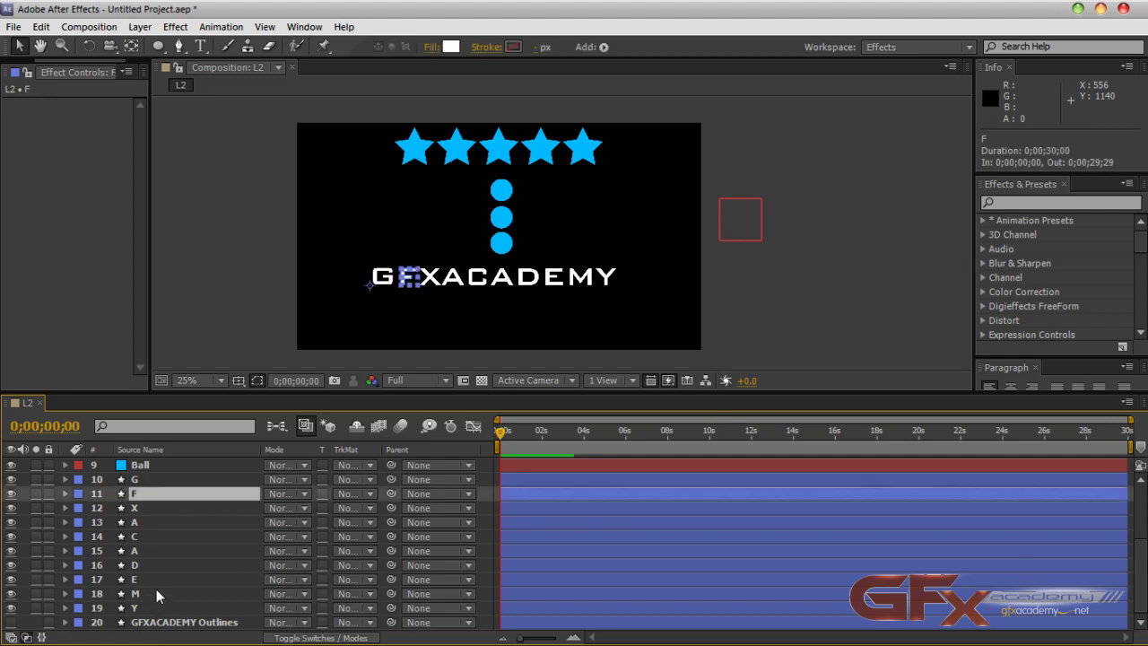
key(p)
alt+click(107, 508)
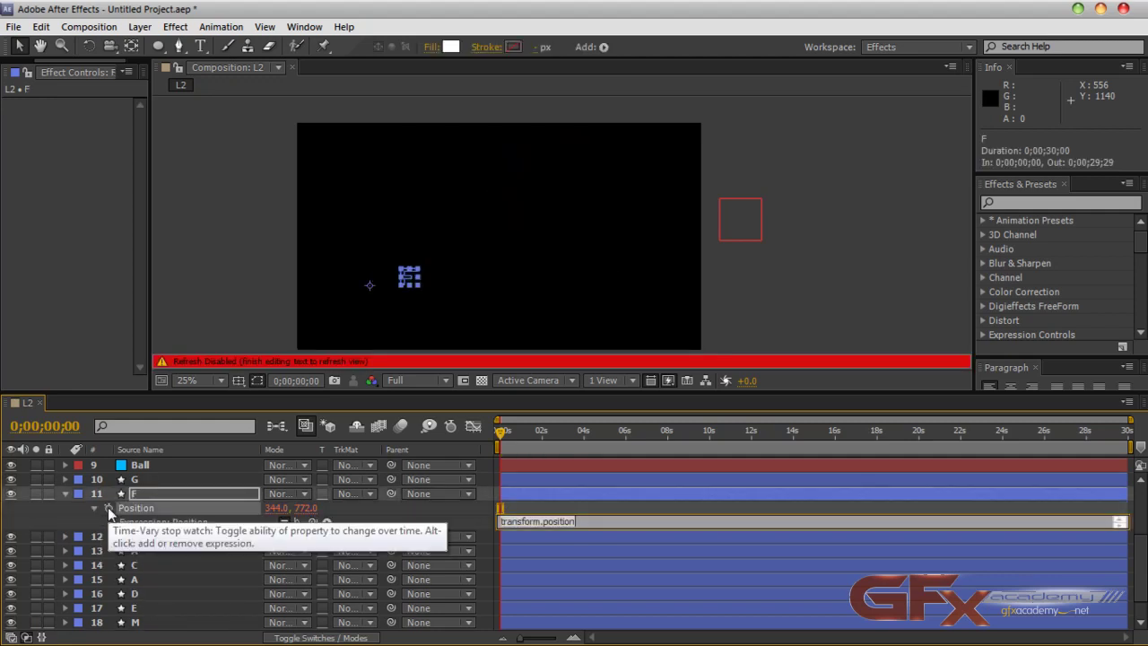
text(wiggle(2,10))
key(KP_Enter)
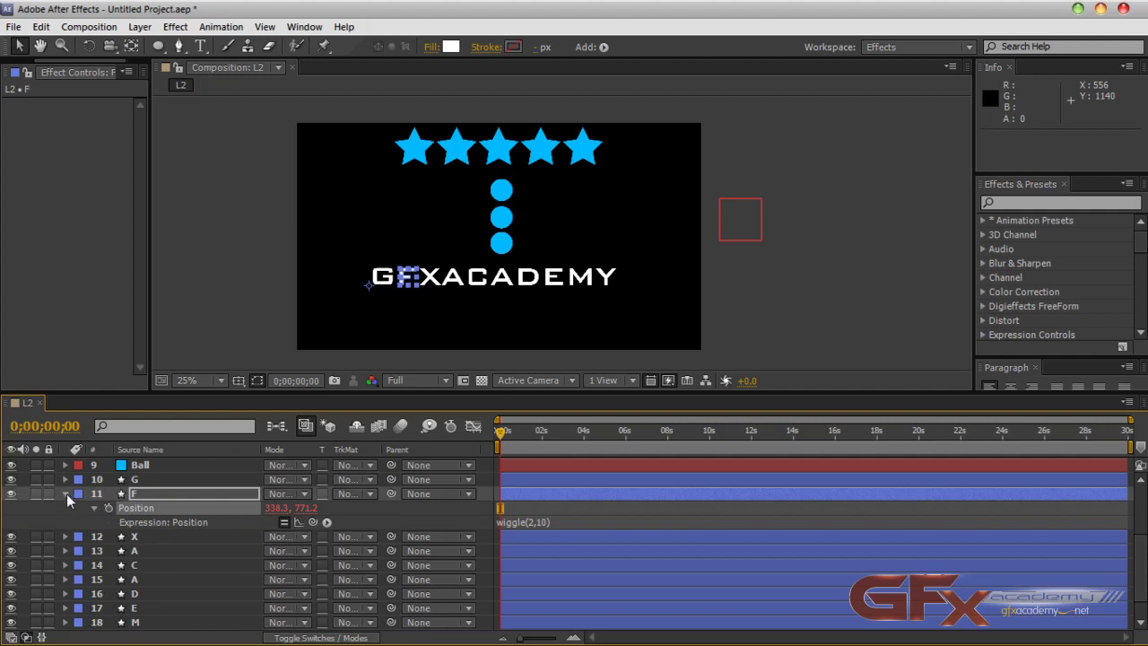
click(65, 493)
Step: Add the expression wiggle(2,10) to the X letter layer's position and collapse the layer
click(108, 508)
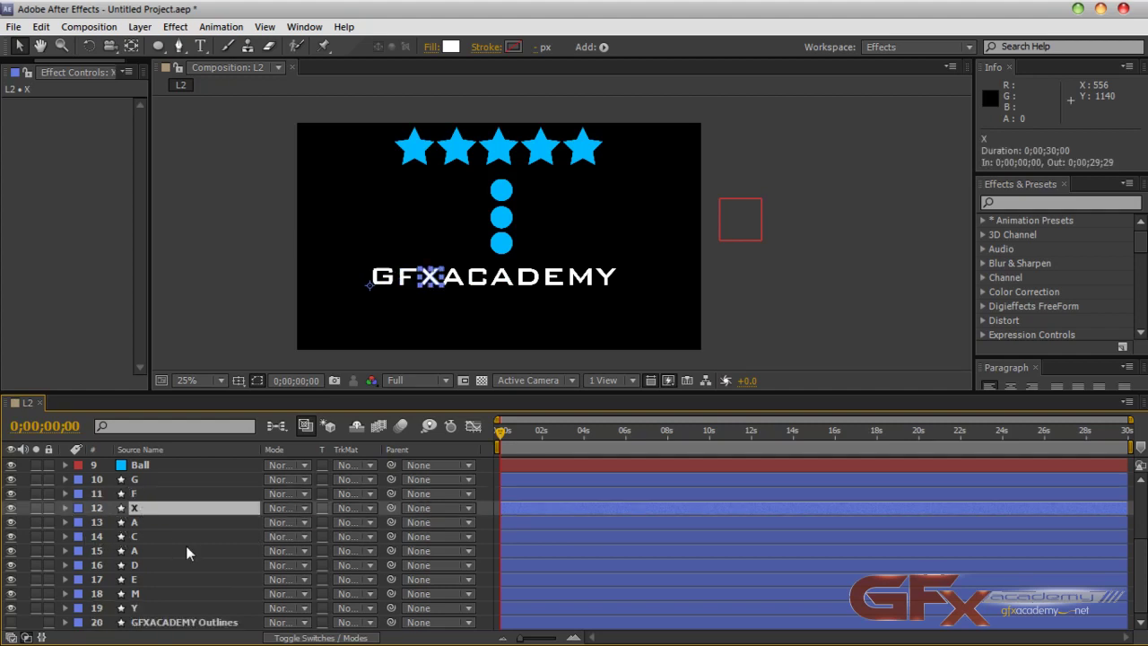
key(p)
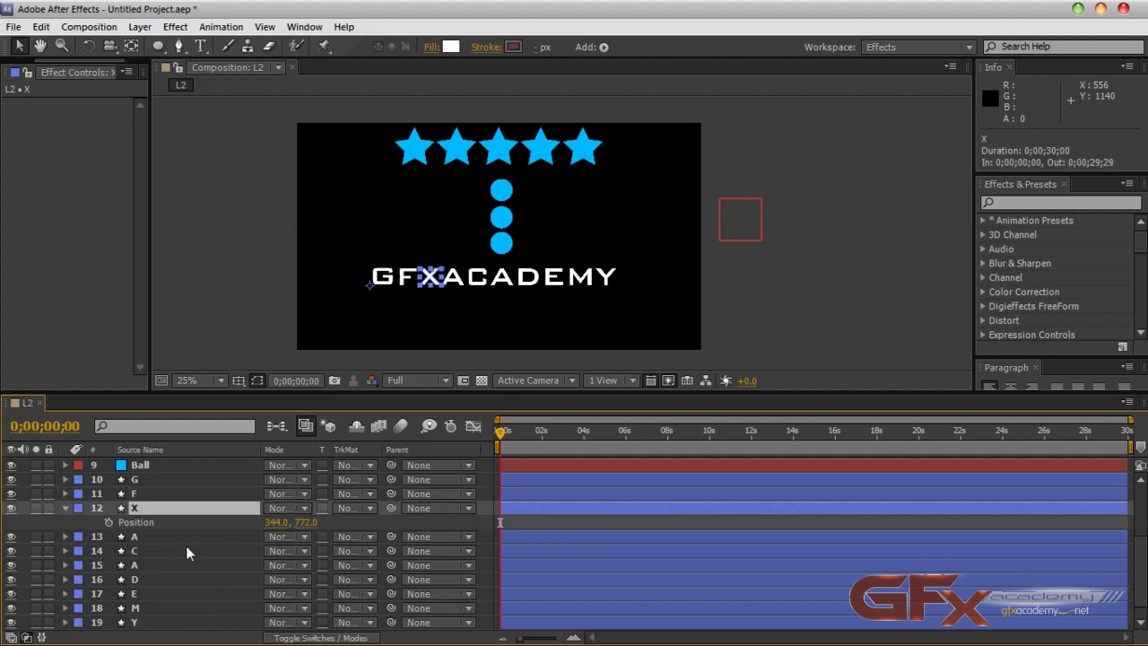
alt+click(108, 522)
text(wiggle(2,10))
key(KP_Enter)
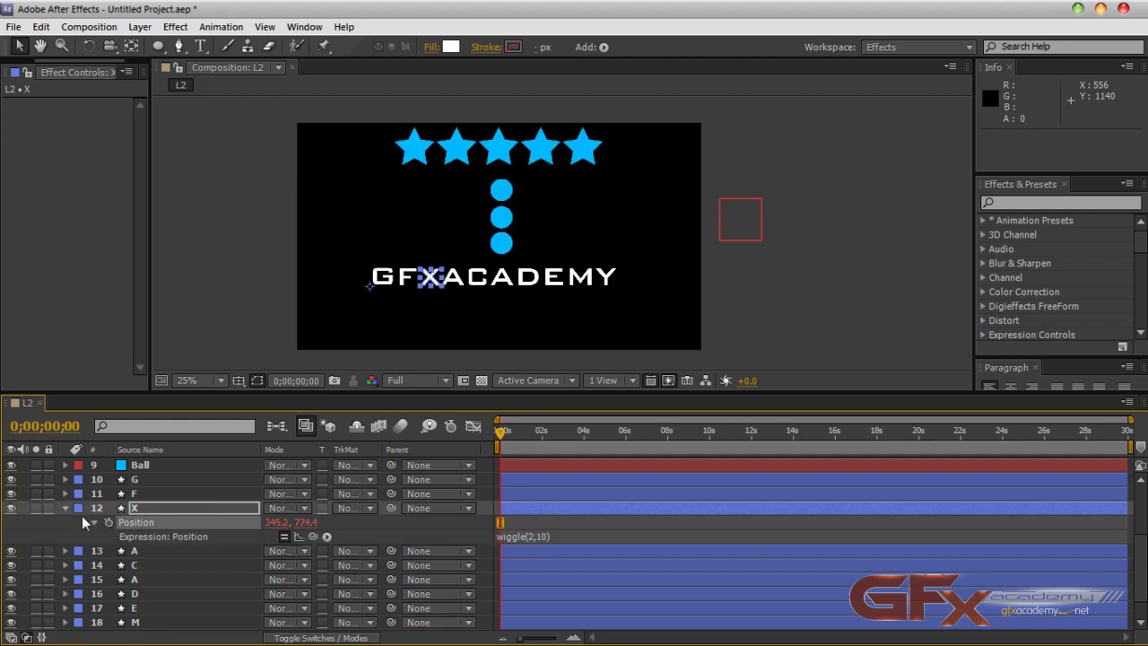
click(64, 507)
Step: Add the expression wiggle(2,10) to the position of the first A letter layer, layer 13, and collapse the layer
click(139, 522)
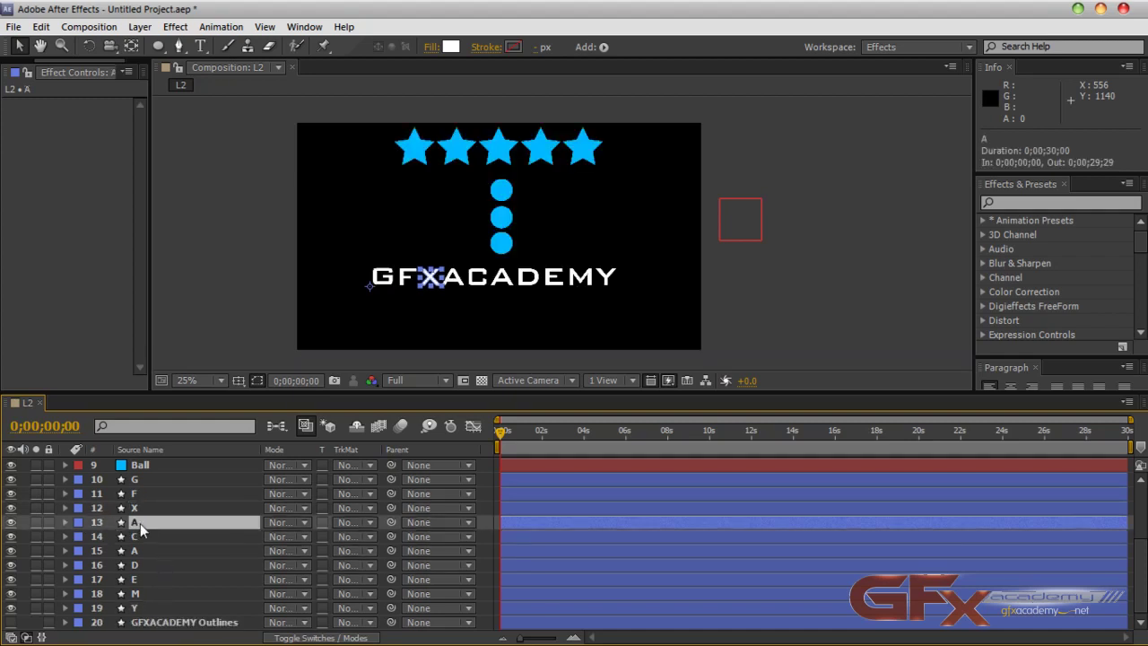
key(p)
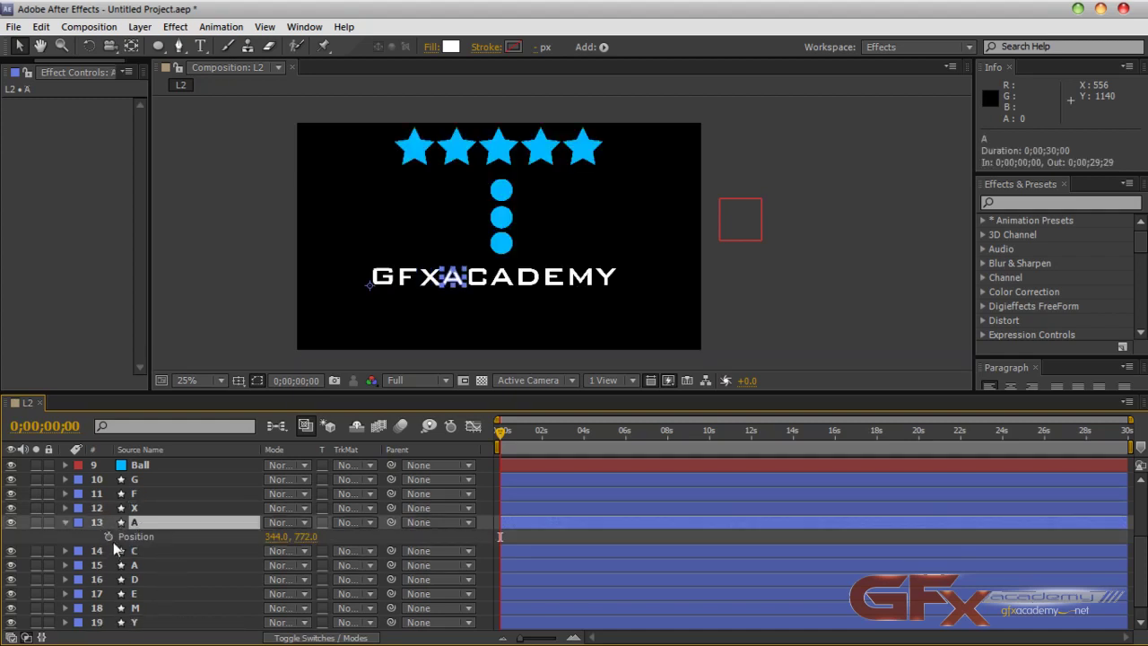
click(107, 536)
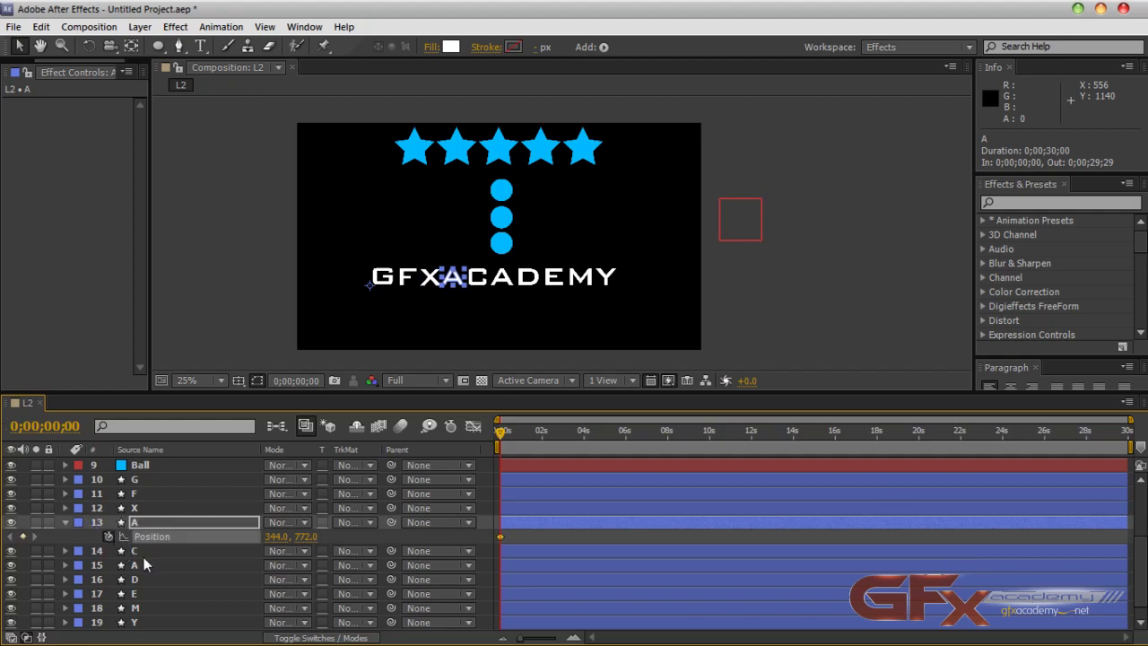
click(106, 536)
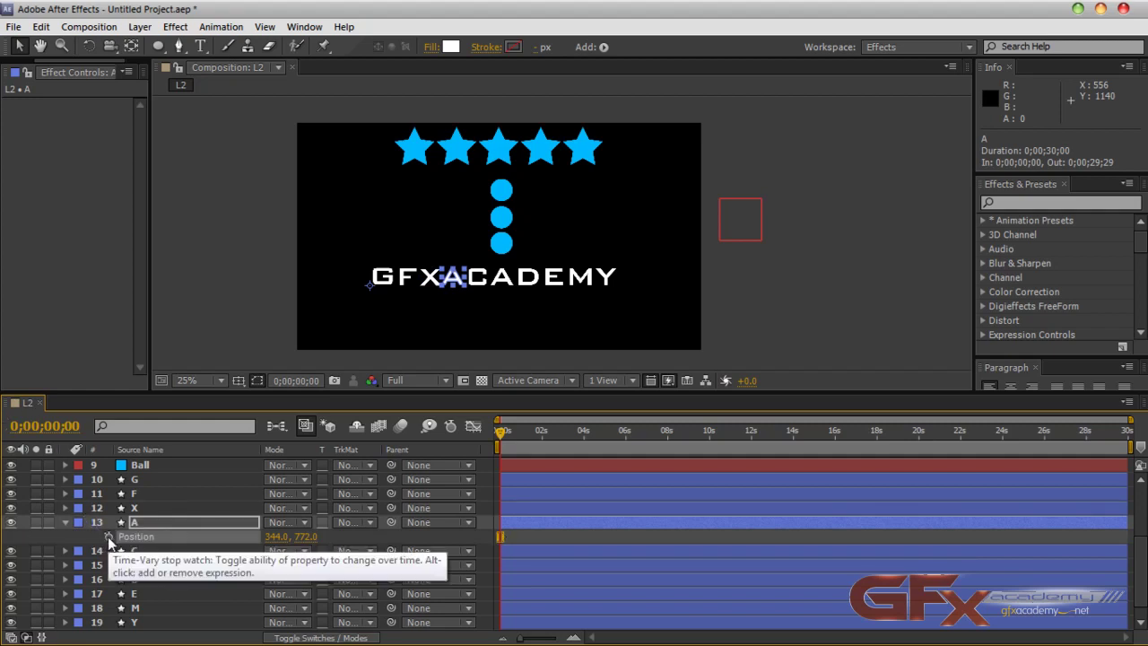
alt+click(107, 536)
text(wiggle(2,10))
key(KP_Enter)
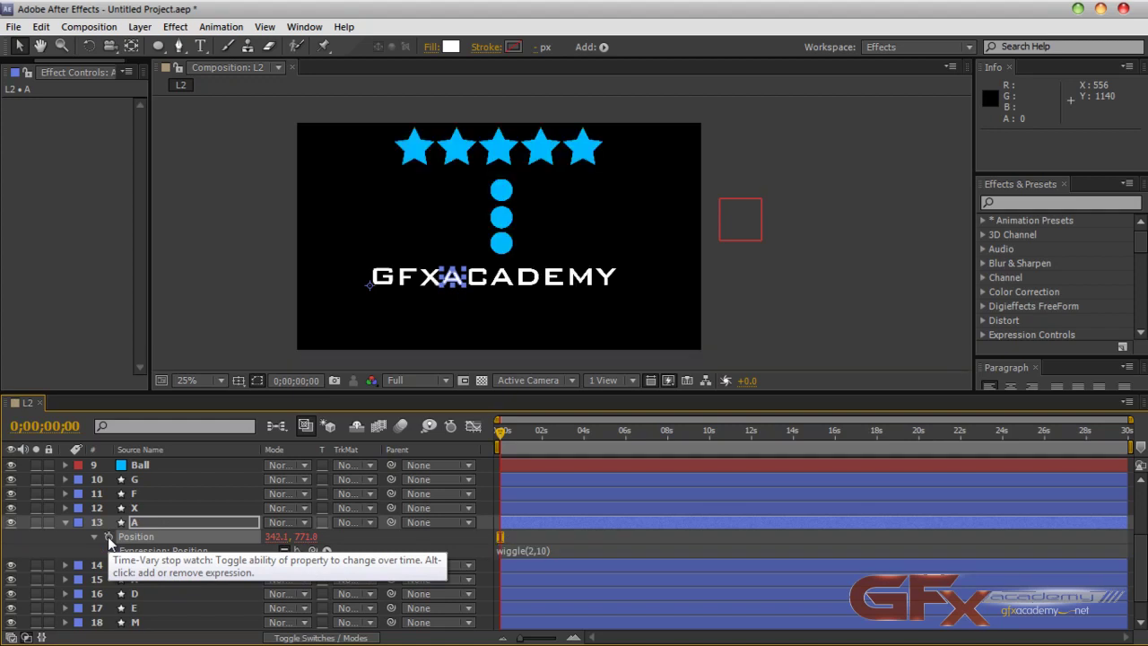
click(64, 522)
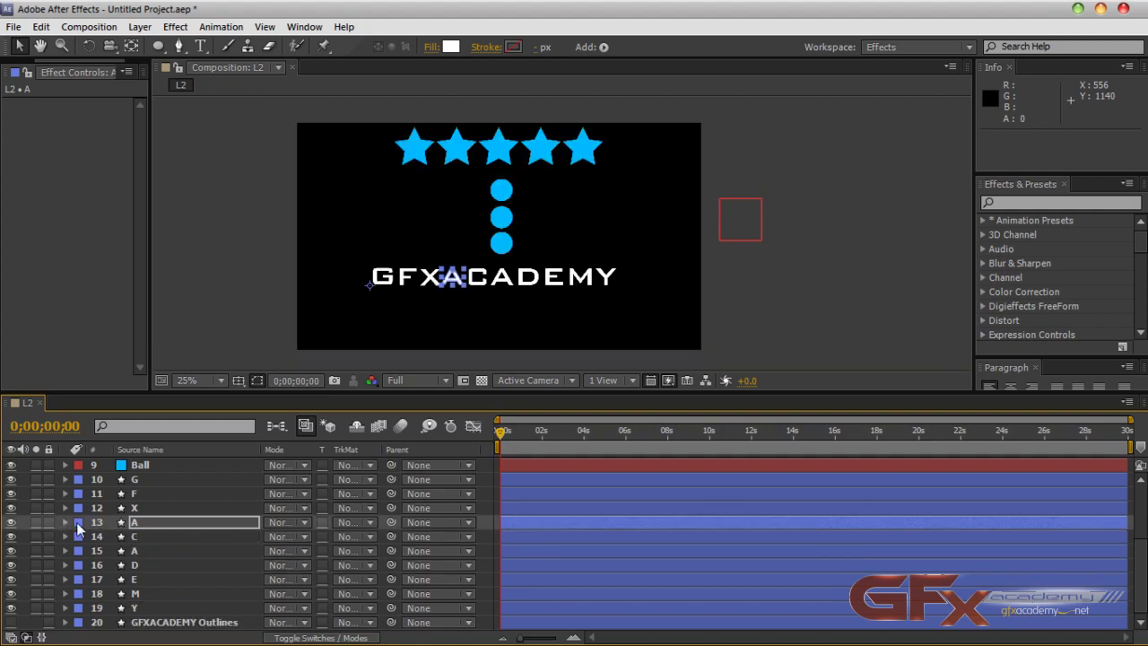
Step: Add the expression wiggle(2,10) to the D letter layer's position and collapse the layer
click(139, 563)
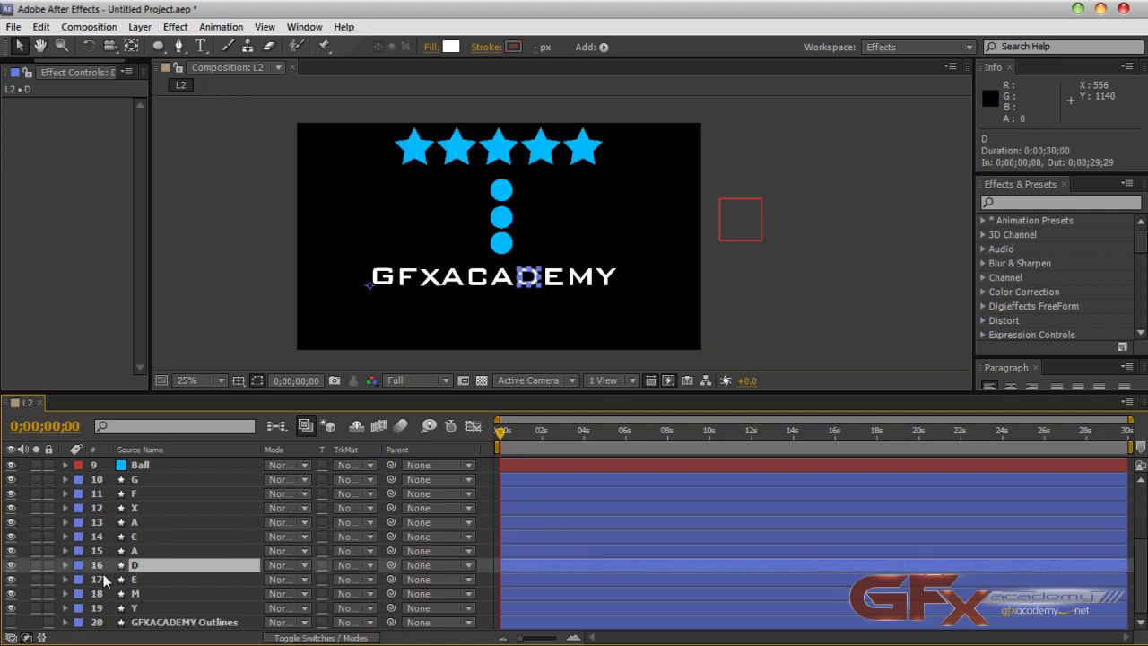
key(p)
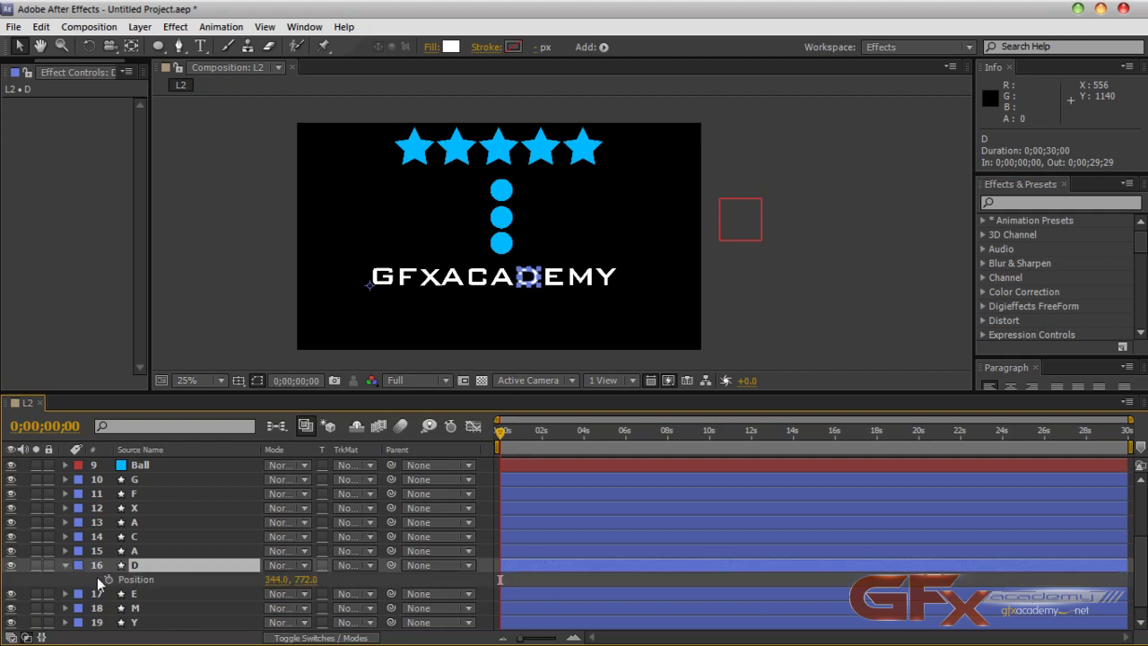
alt+click(108, 579)
text(wiggle(2,10))
key(KP_Enter)
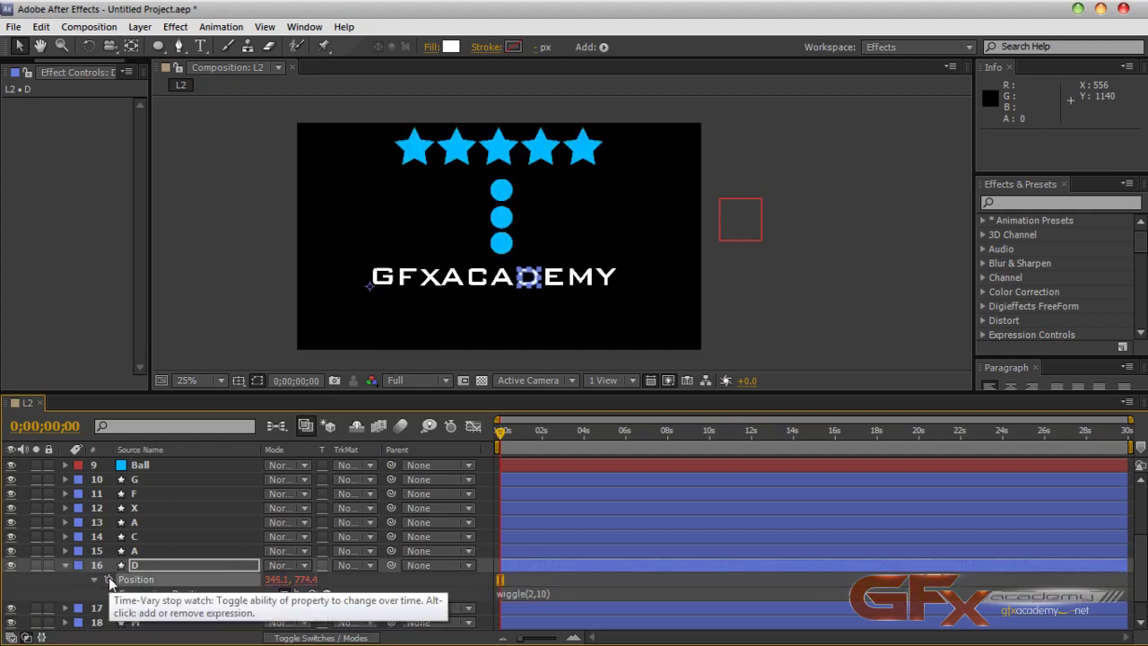
click(66, 566)
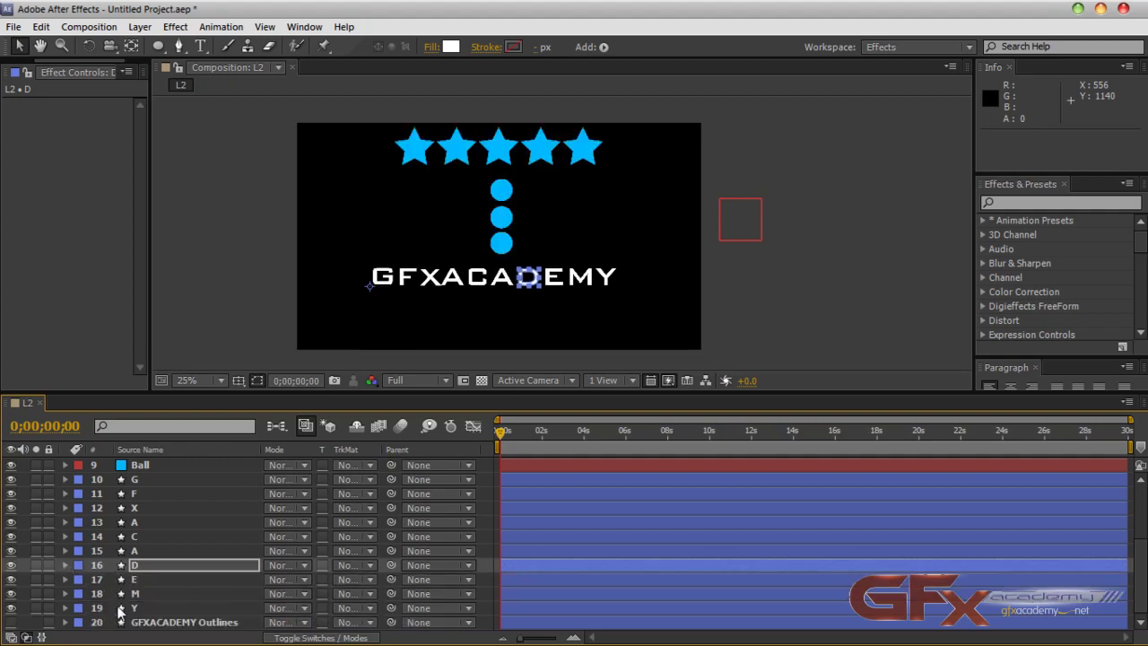
Step: Add the expression wiggle(2,10) to the M letter layer's position and collapse the layer
click(135, 594)
key(p)
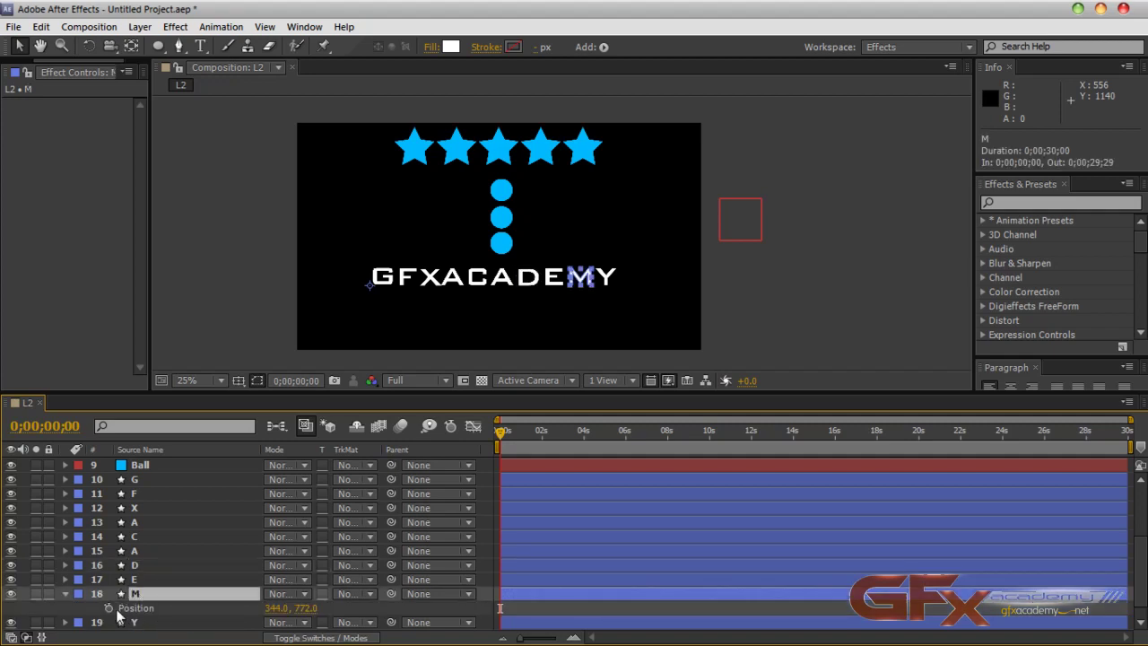
alt+click(109, 608)
text(wiggle(2,10))
key(KP_Enter)
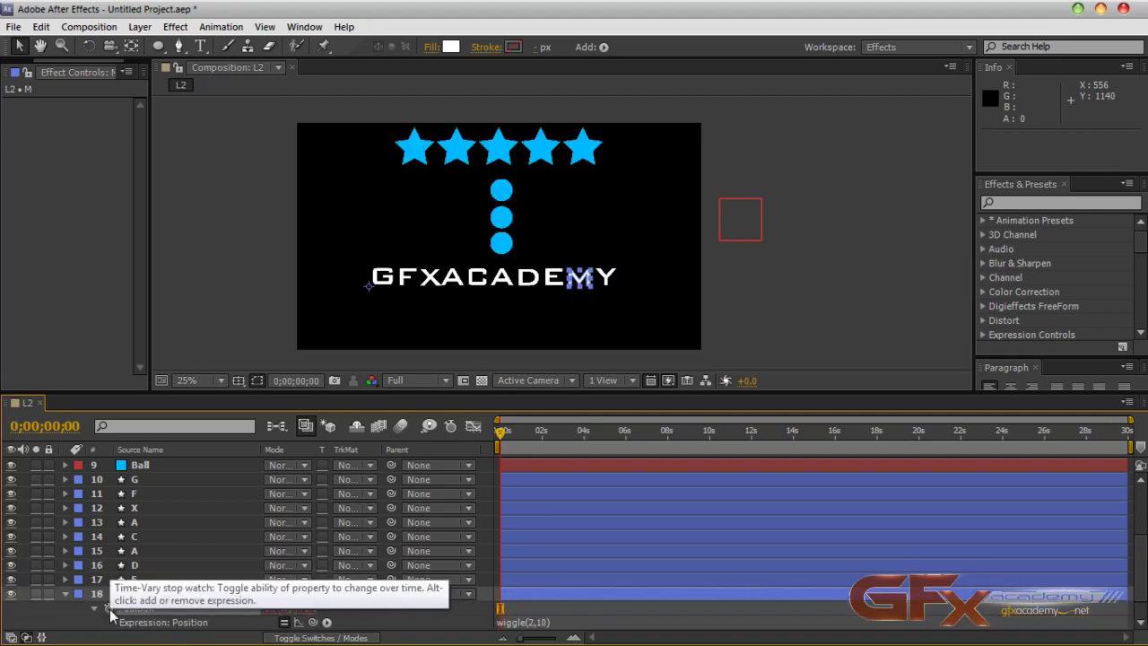
click(66, 594)
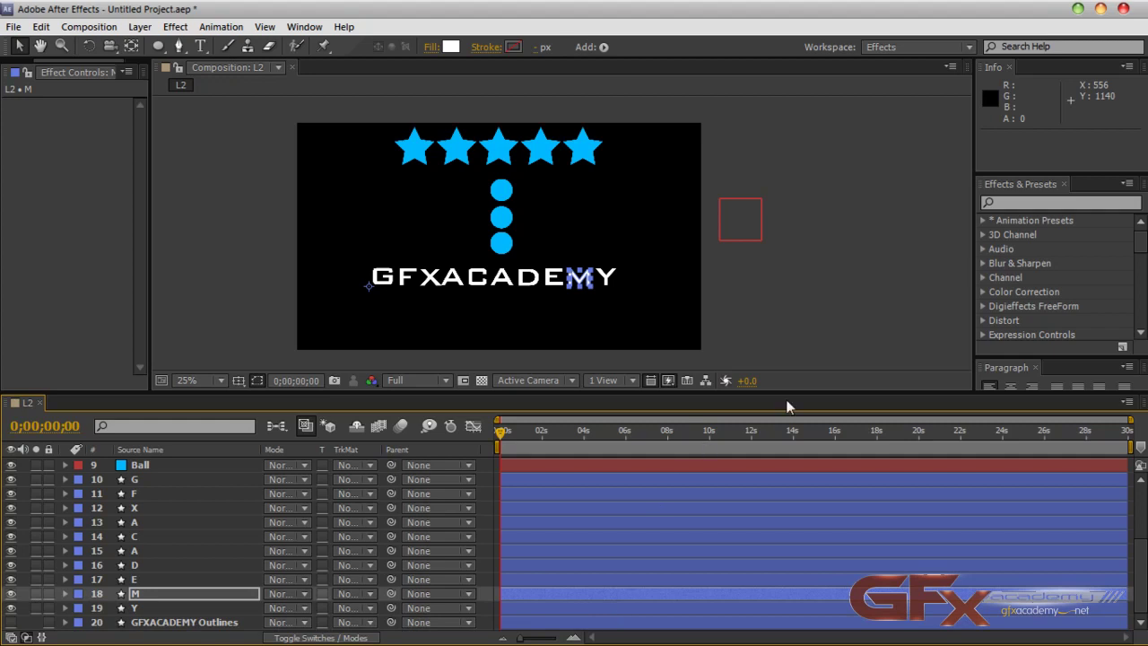
Step: Run a RAM preview of the wiggling letters and the moving ball, then look over the layer stack
click(813, 350)
key(KP_0)
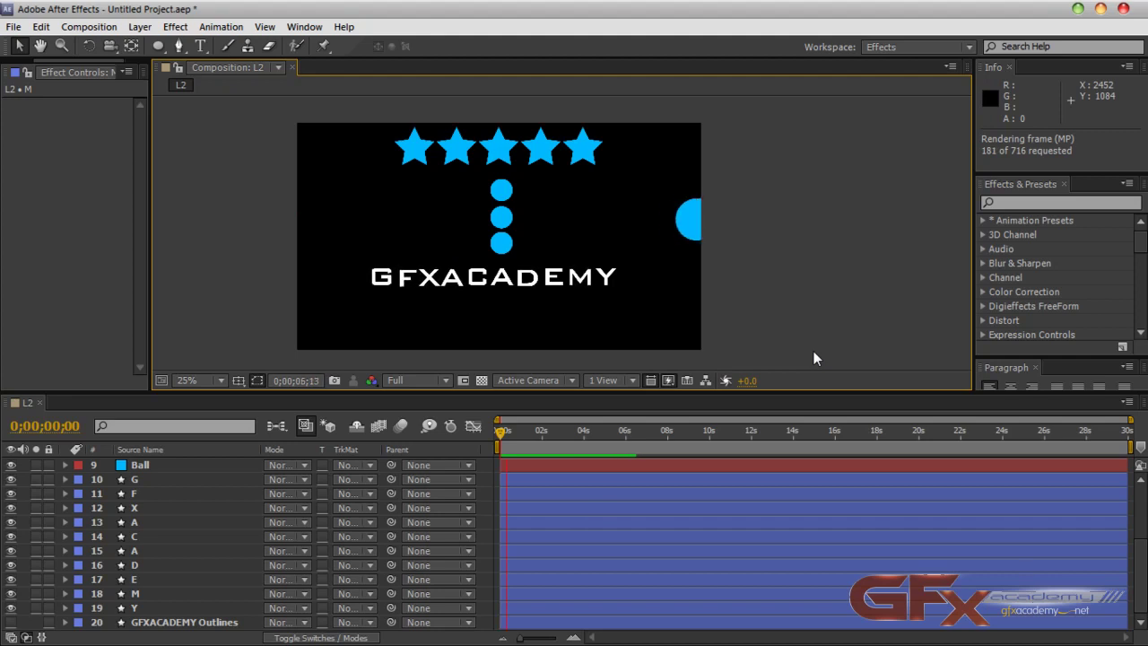
key(space)
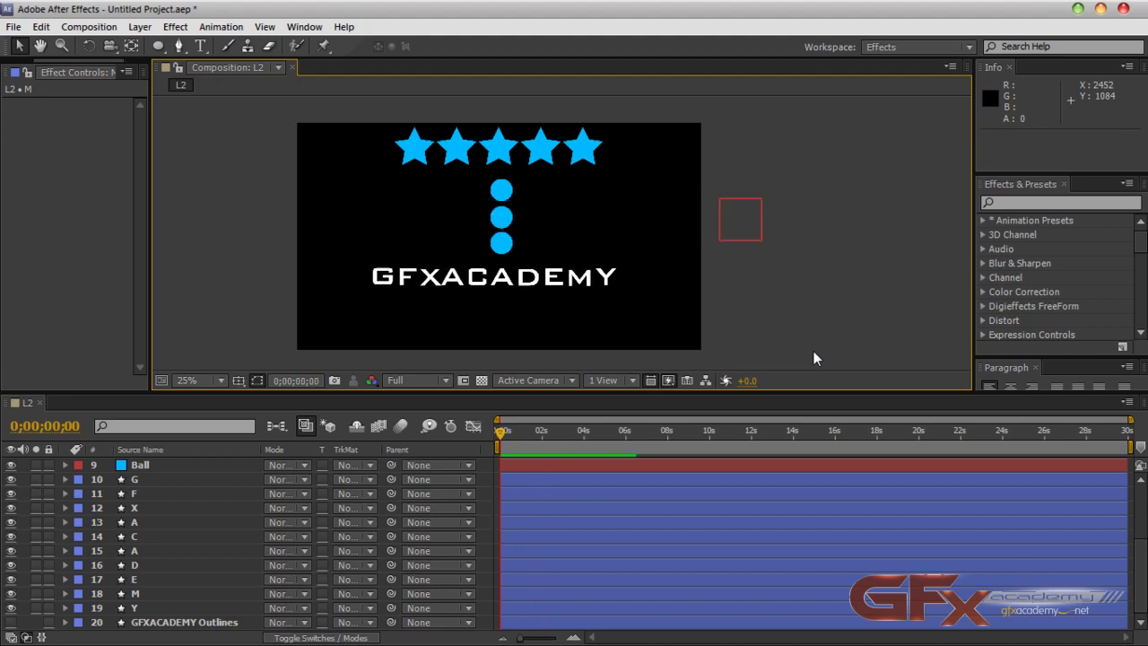
scroll(225, 538, up, 3)
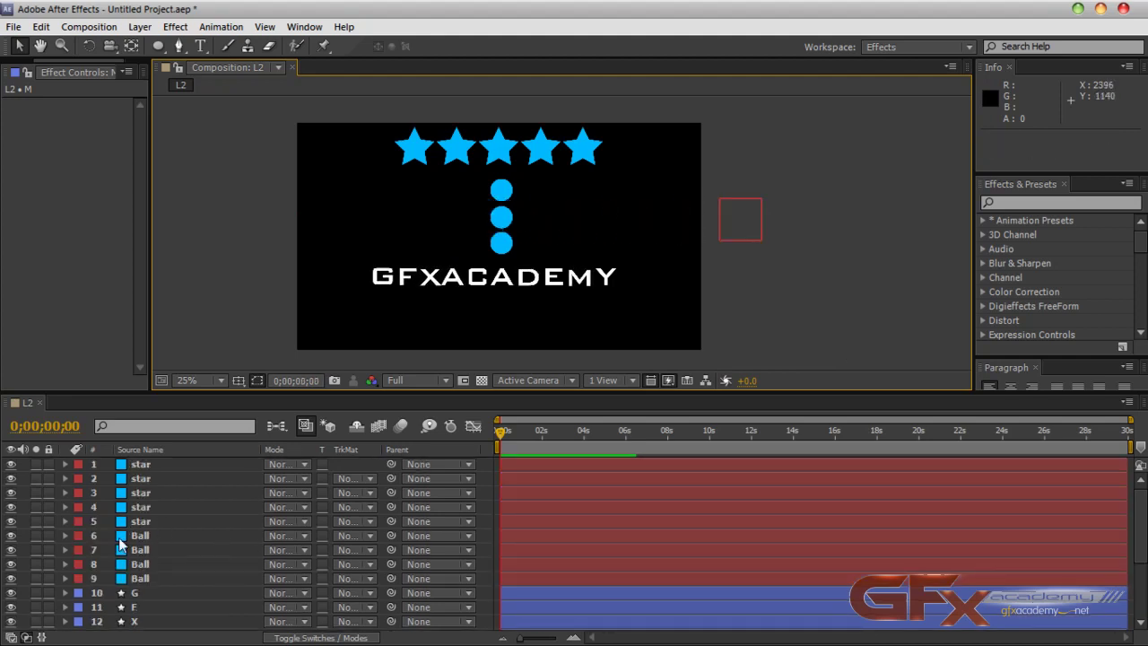
scroll(108, 552, down, 3)
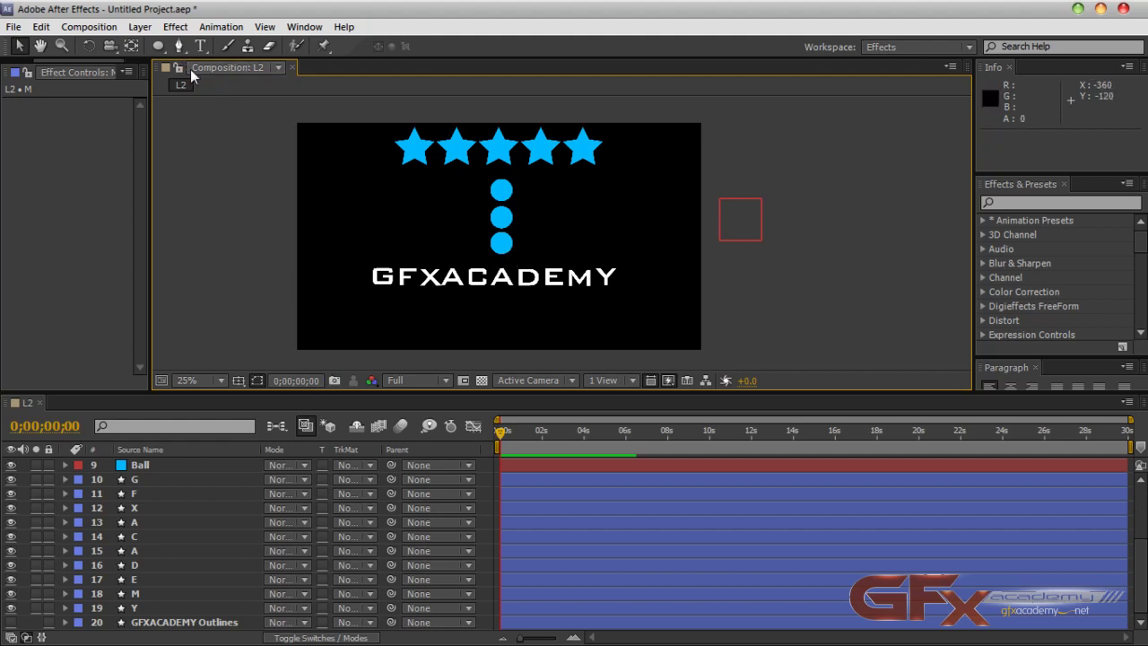
Step: Draw a thin blue rectangle about 990 px wide and 28 px tall just below the GFXACADEMY text with the Rectangle tool
drag(158, 45, 226, 54)
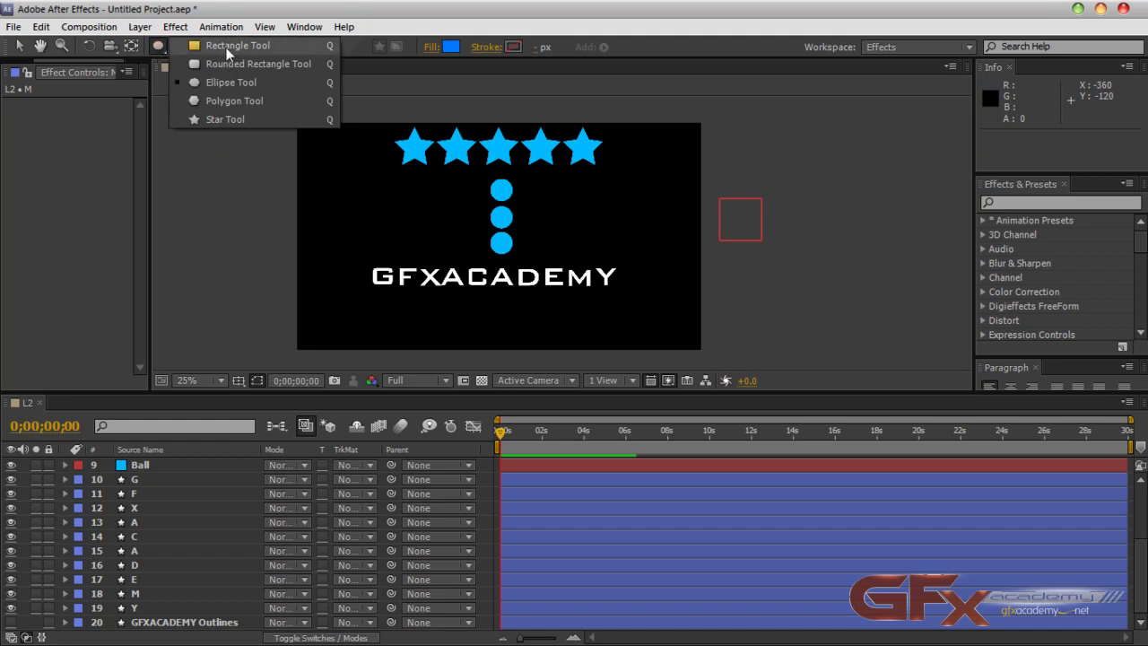
drag(227, 52, 226, 49)
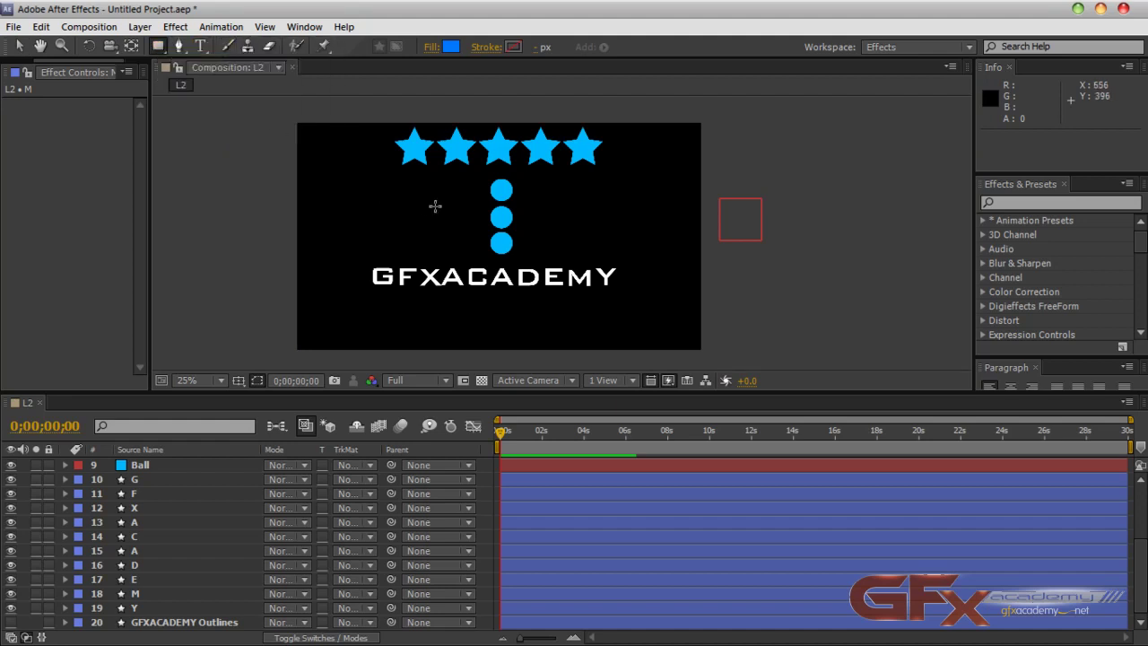
scroll(213, 544, up, 3)
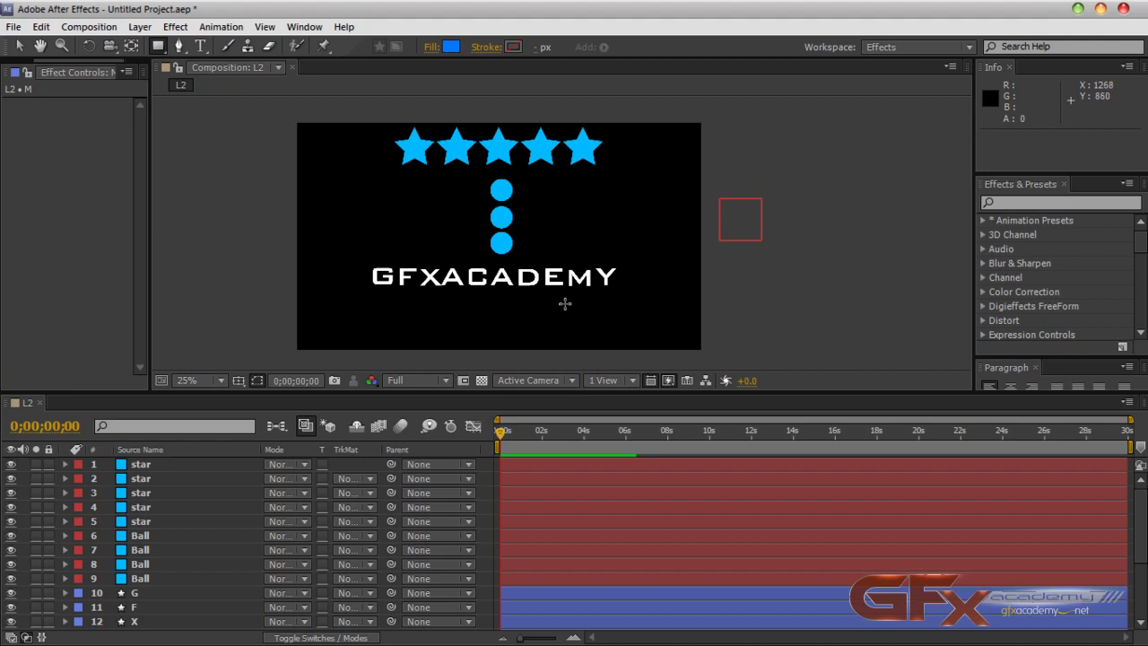
drag(590, 292, 381, 297)
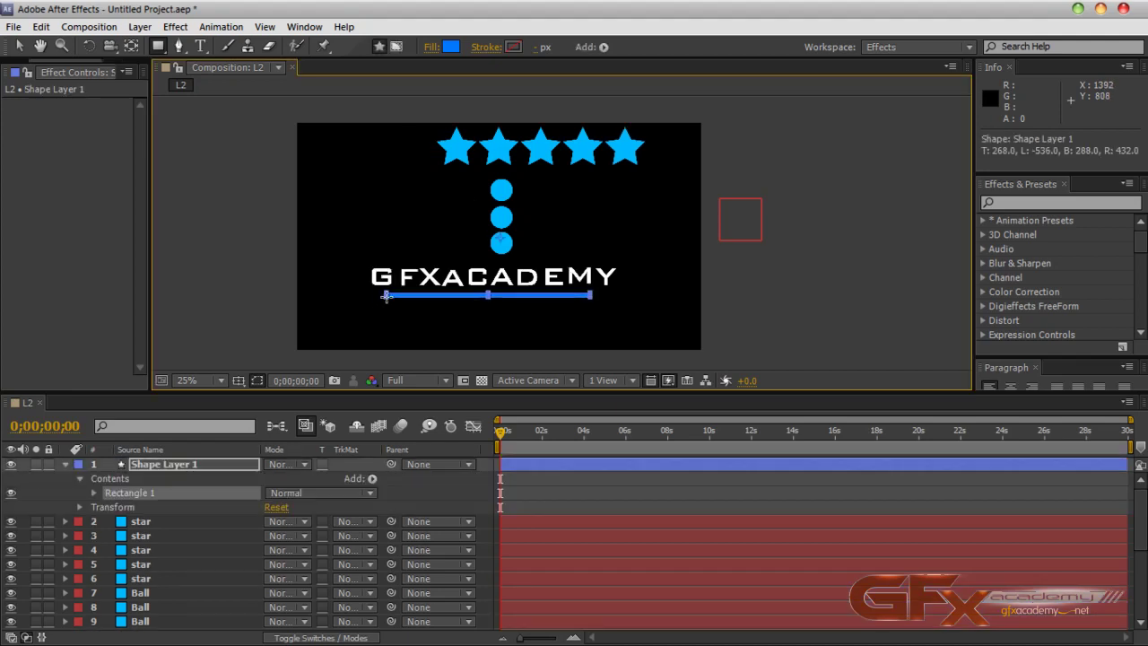
Step: Move the blue bar up close beneath the GFXACADEMY letters, roughly centred under them, and collapse its layer
click(11, 46)
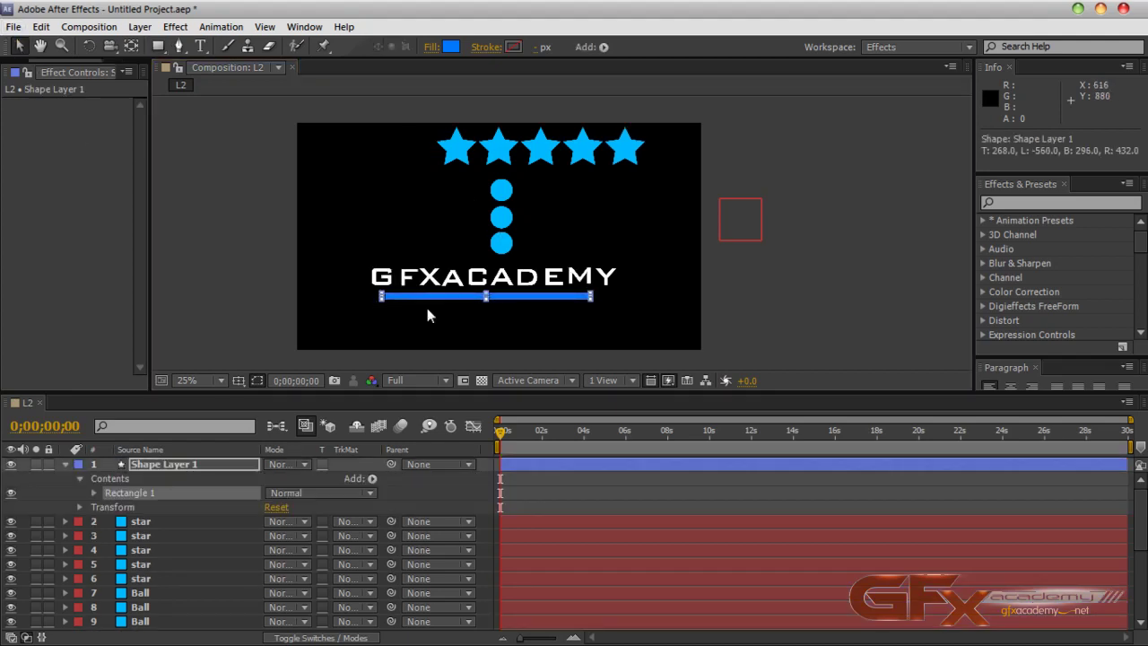
key(period)
key(period)
drag(501, 362, 519, 351)
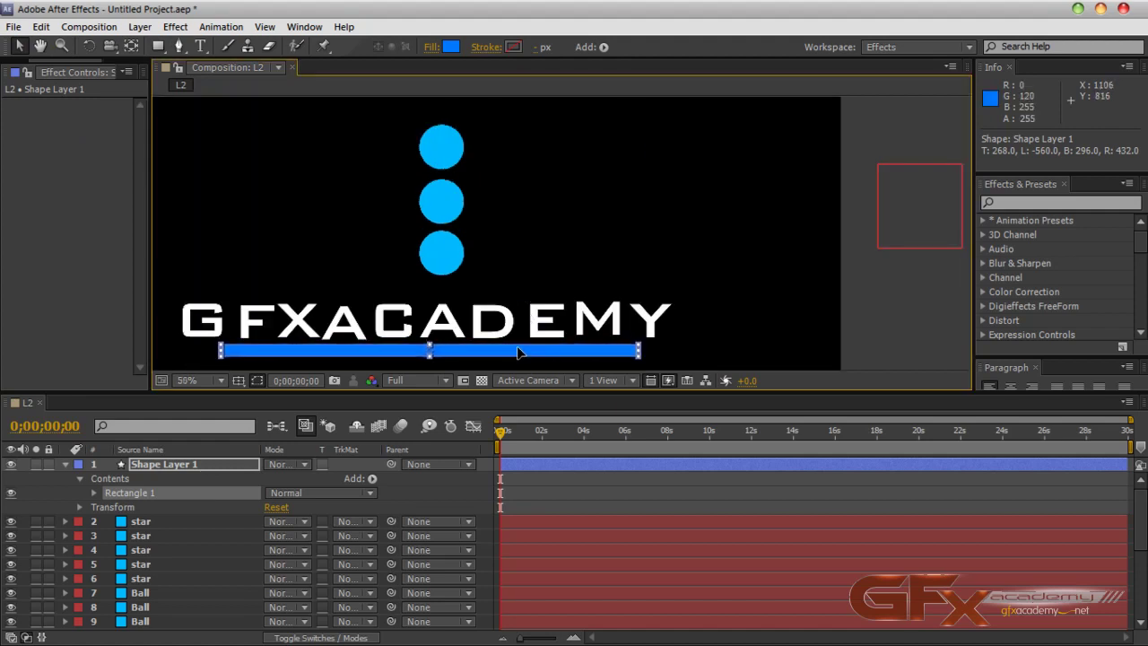
key(comma)
key(comma)
click(64, 464)
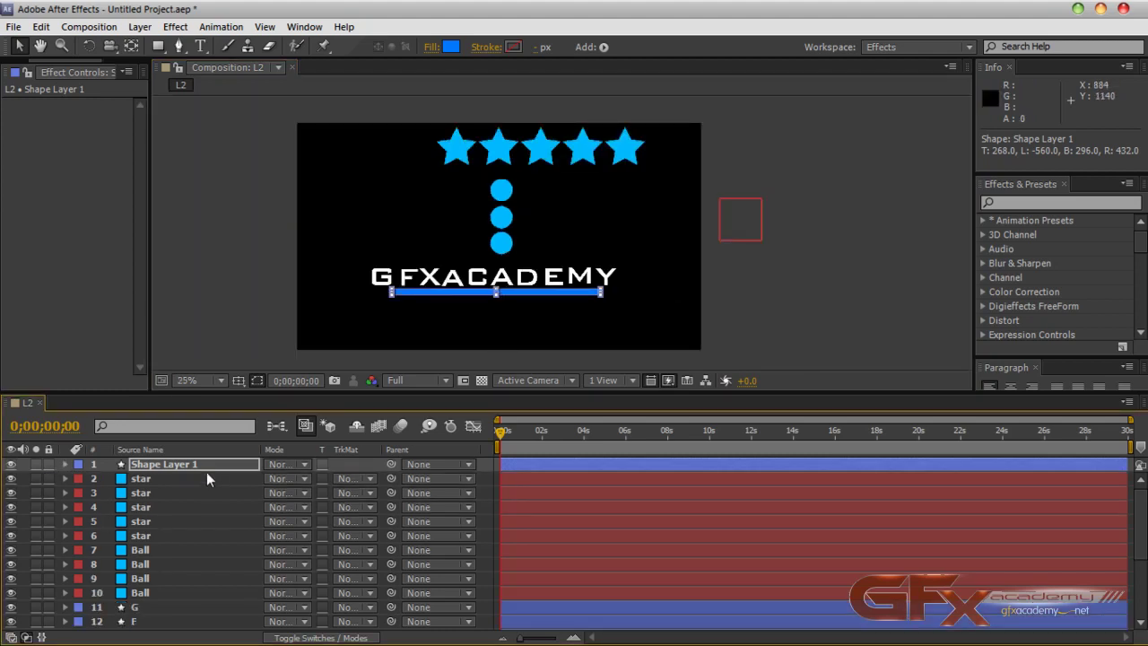
Step: Rename the blue bar's shape layer as Land and move it below the Ball layers, directly above the G layer
key(Return)
text(L)
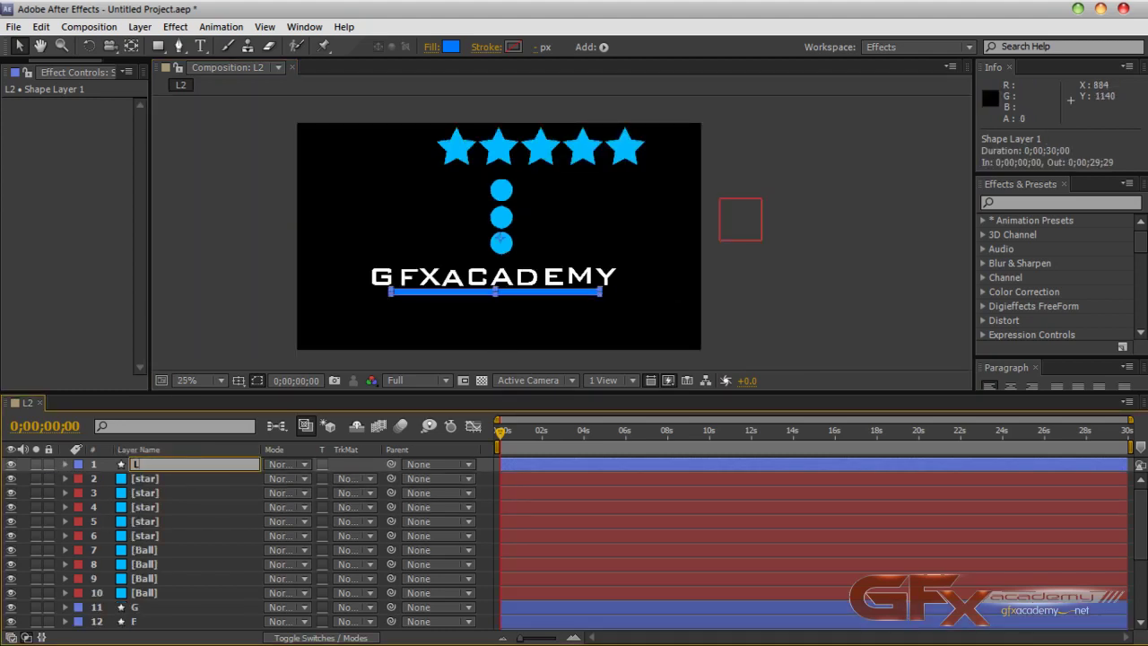
text(and)
key(Return)
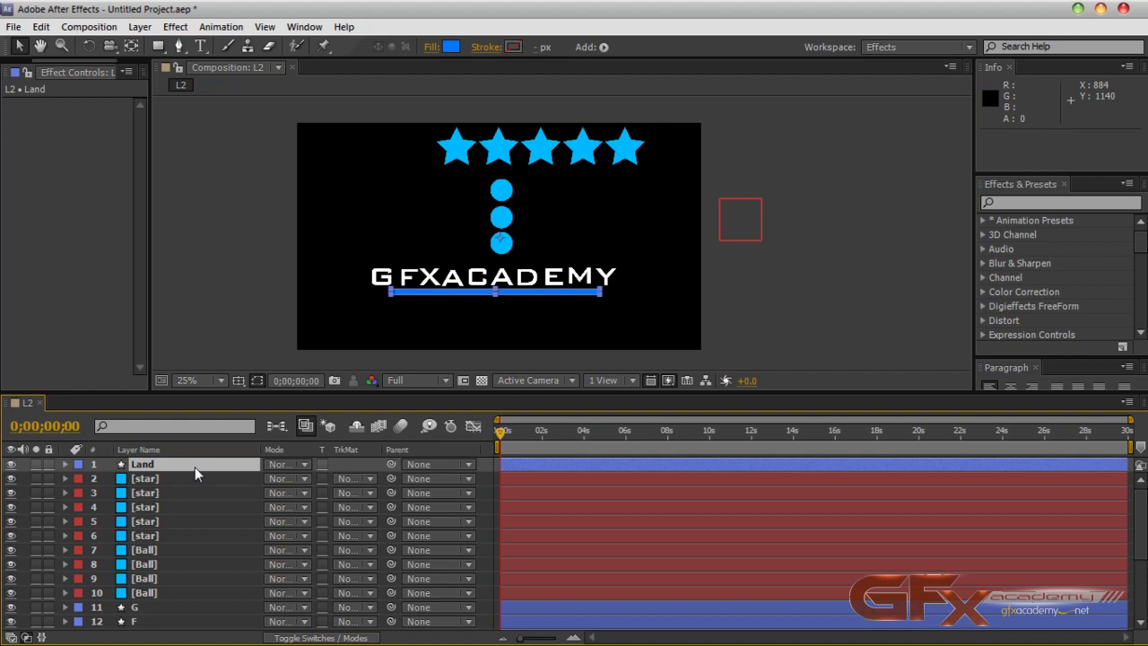
drag(194, 467, 179, 613)
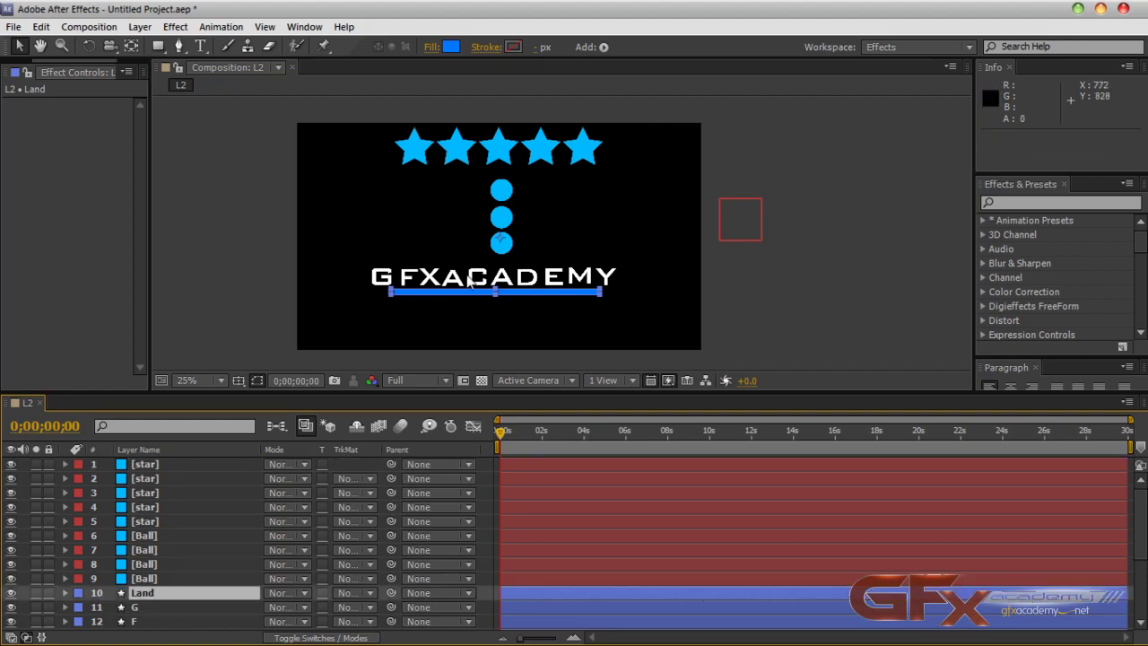
Step: Open the composition in Newton and select the Land body's box among the balls in the simulation preview
click(207, 300)
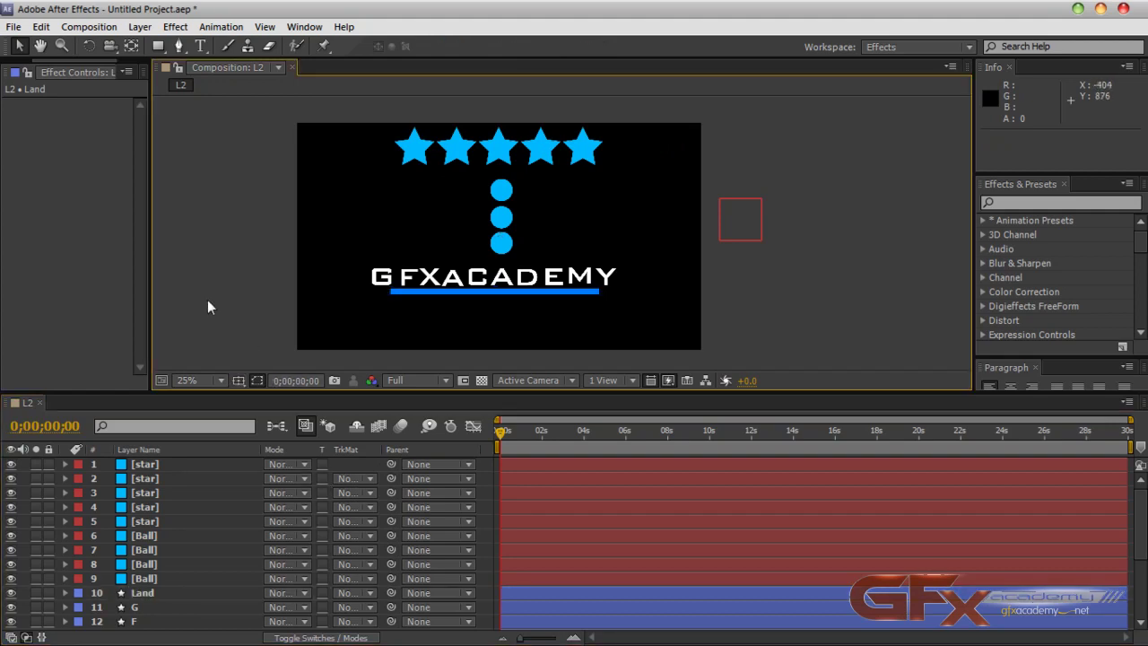
click(89, 27)
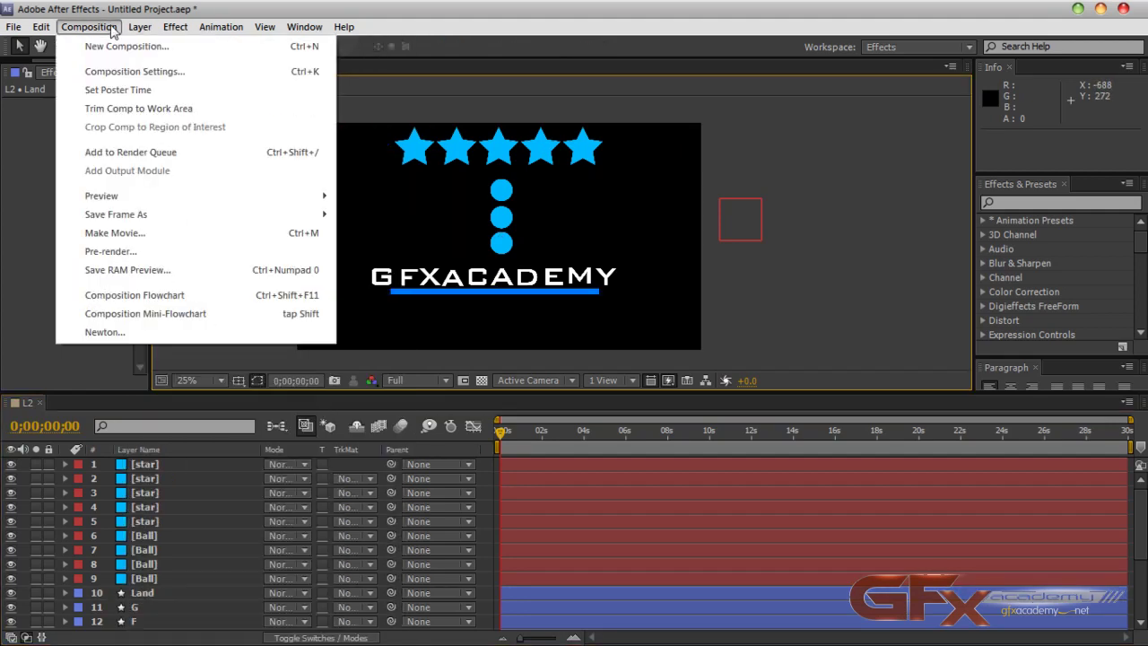
click(122, 332)
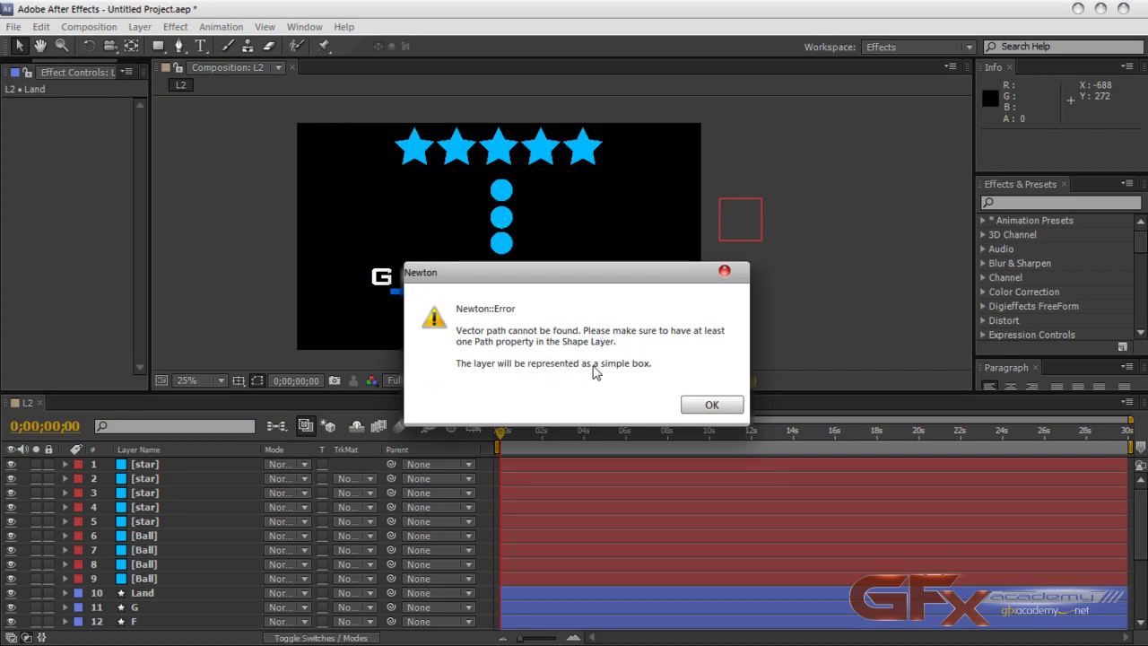
click(702, 404)
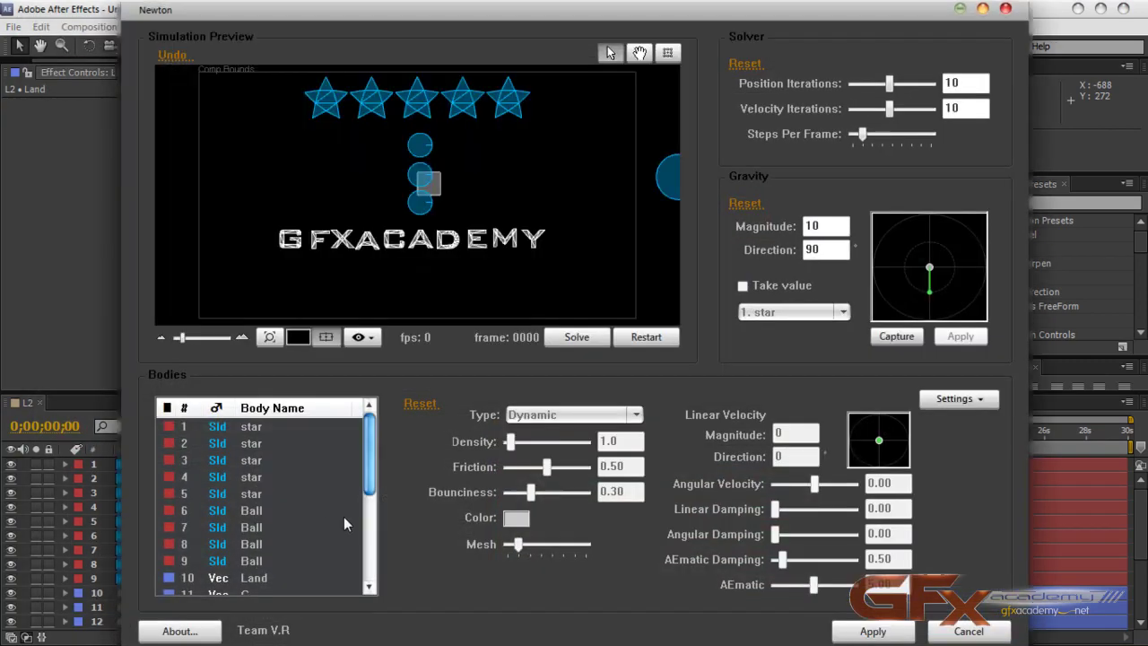
click(437, 187)
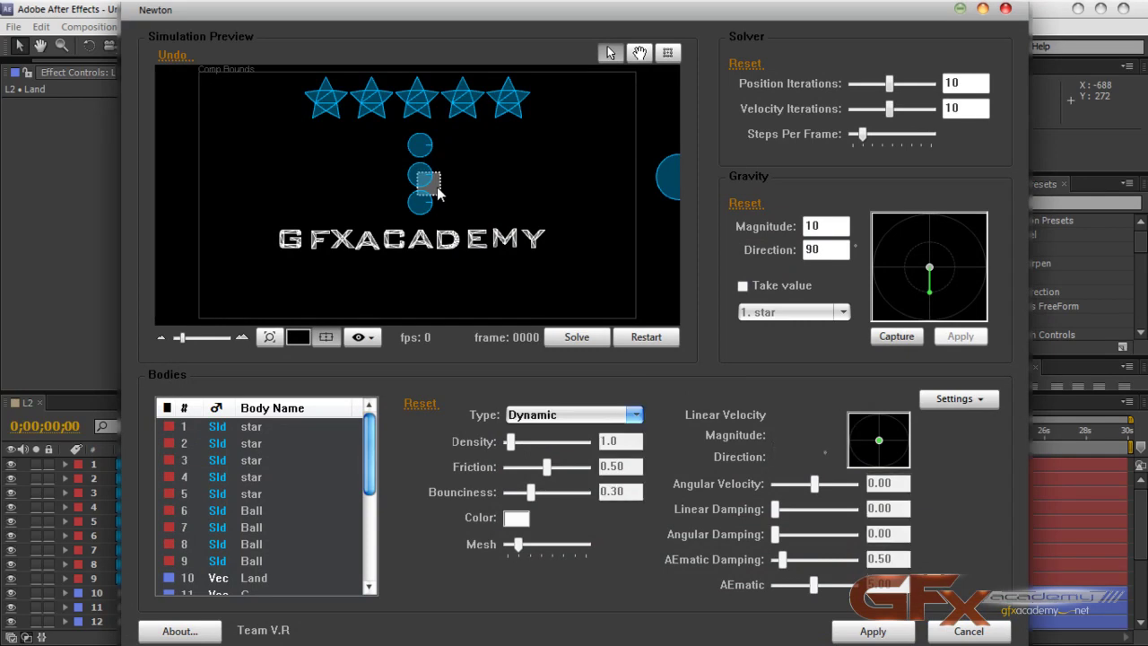
Step: Leave Newton without applying anything and delete the Land shape layer from the composition
click(950, 632)
click(164, 515)
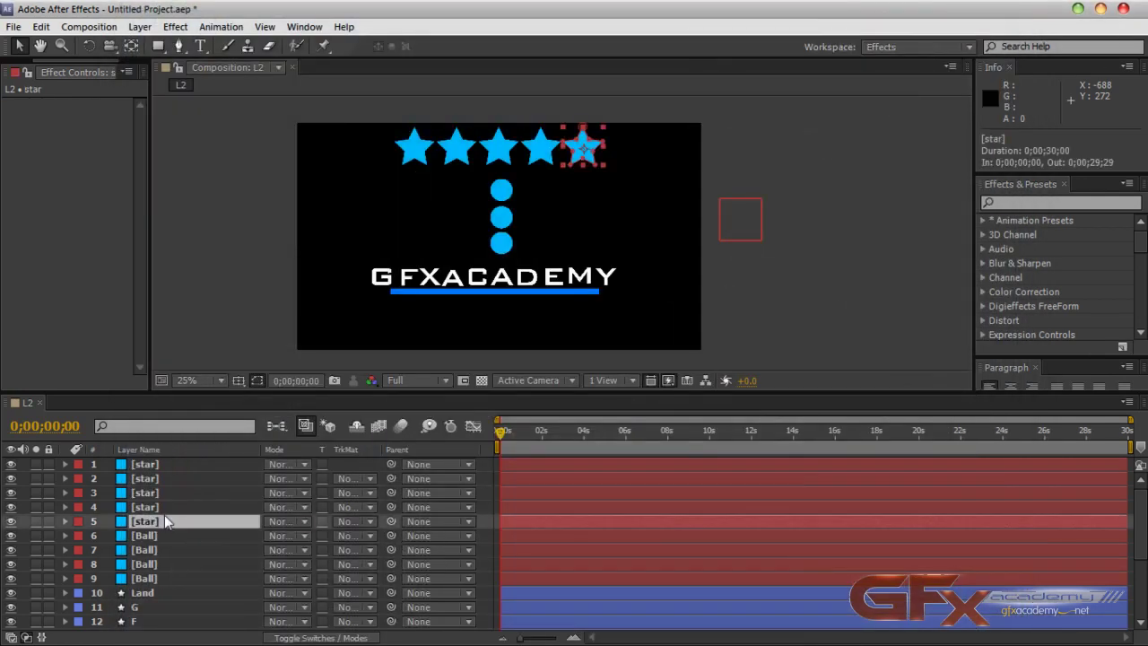
scroll(195, 538, down, 3)
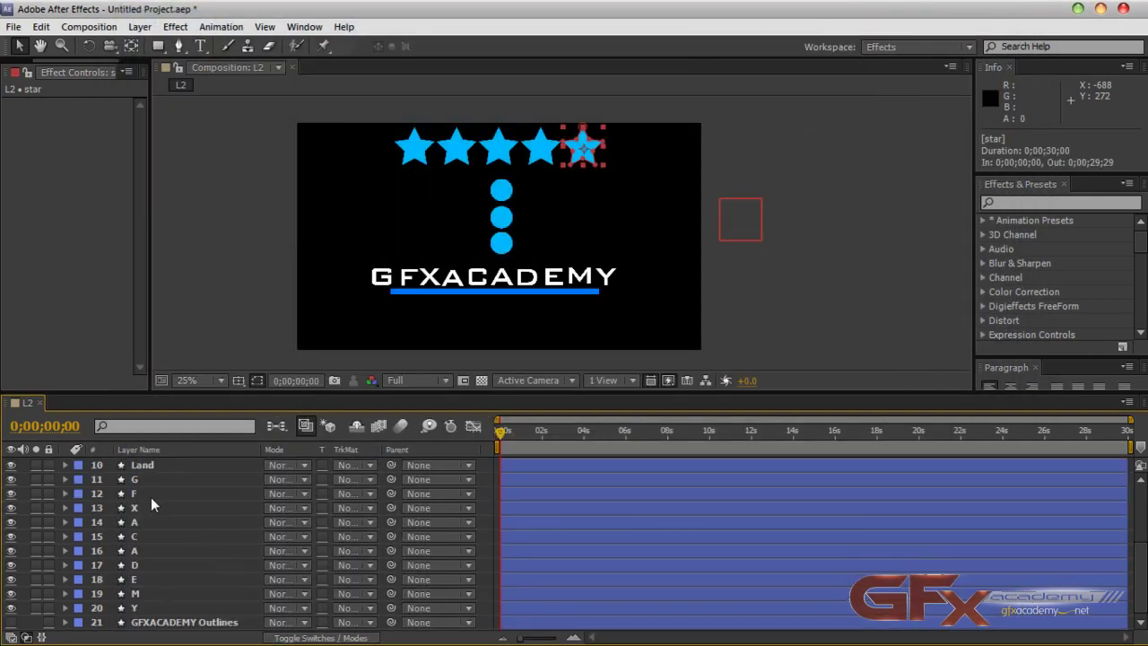
click(150, 466)
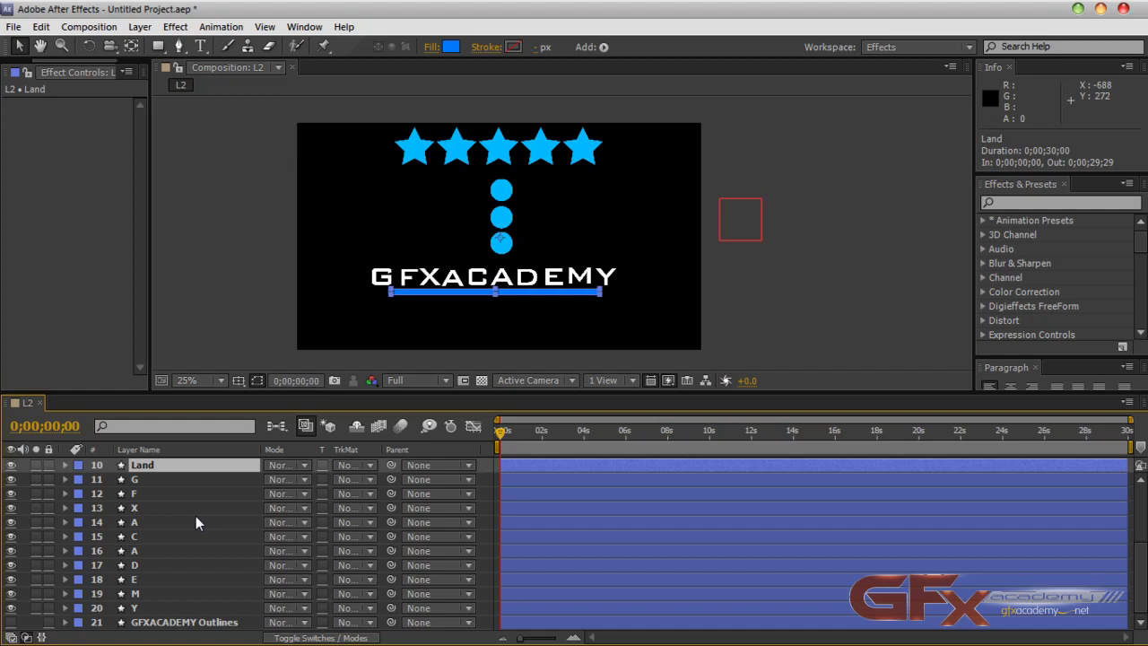
key(Delete)
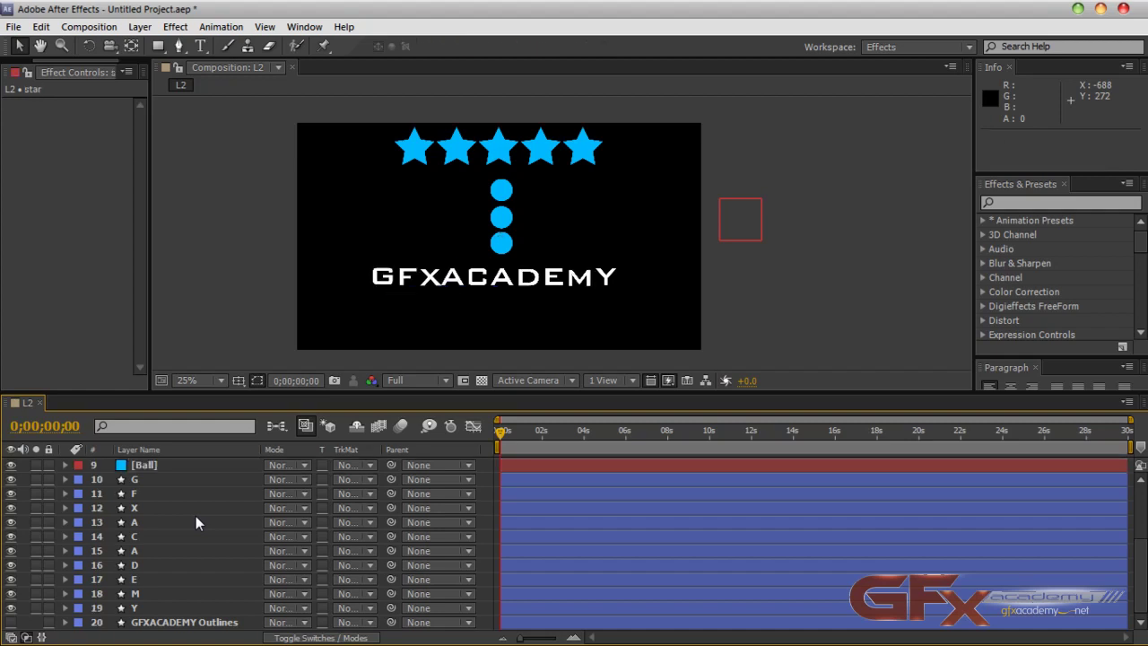
Step: Create a 200 × 200 px blue solid and reshape it into a thin, wide bar just beneath the GFXACADEMY letters
click(140, 26)
mouse_move(179, 43)
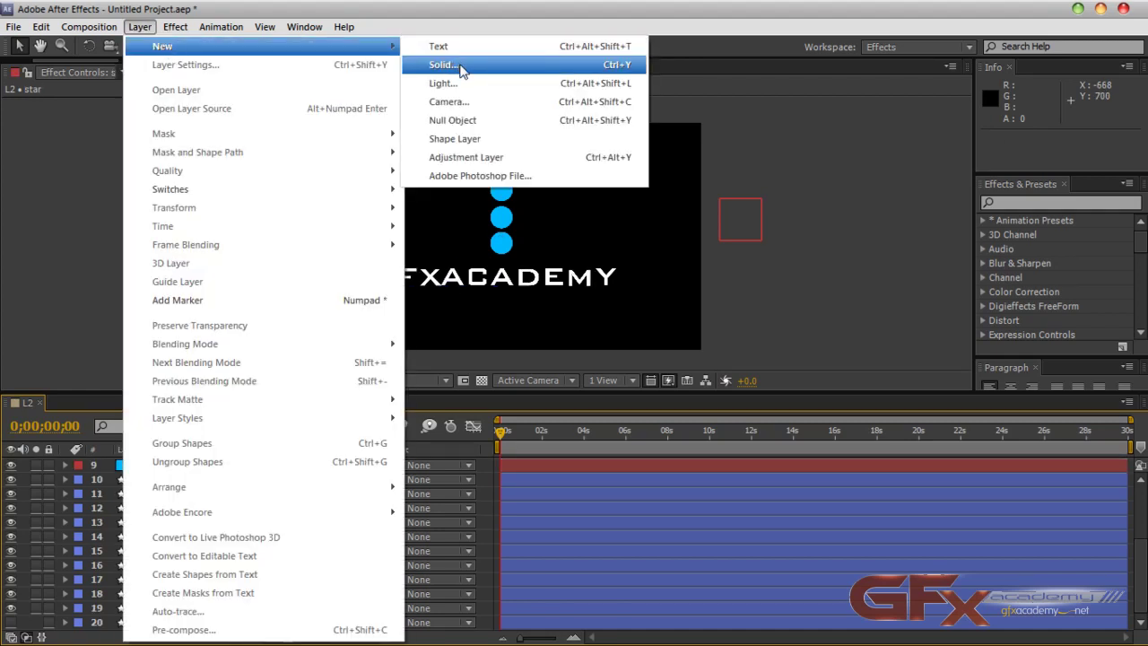
click(430, 65)
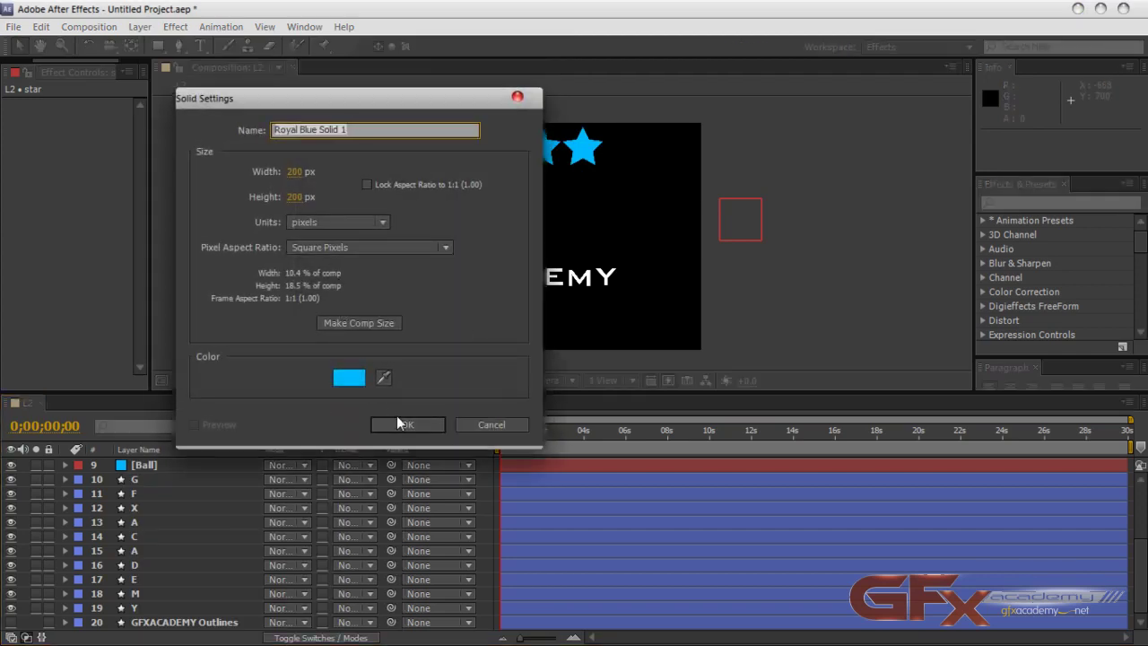
click(399, 422)
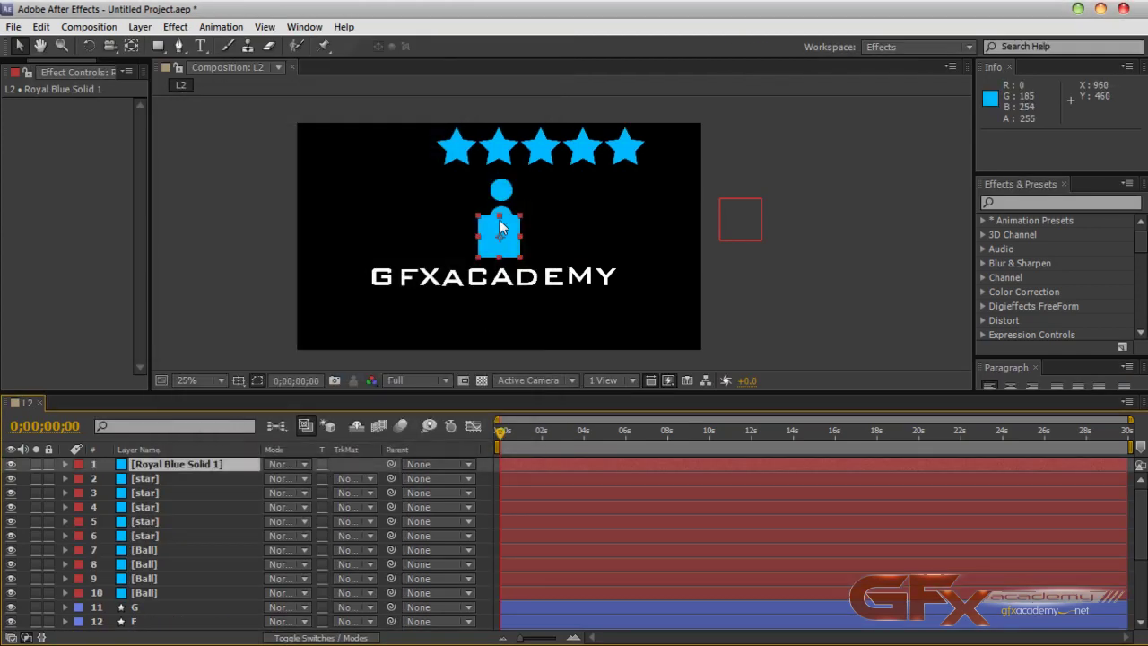
drag(504, 239, 614, 297)
key(ctrl+z)
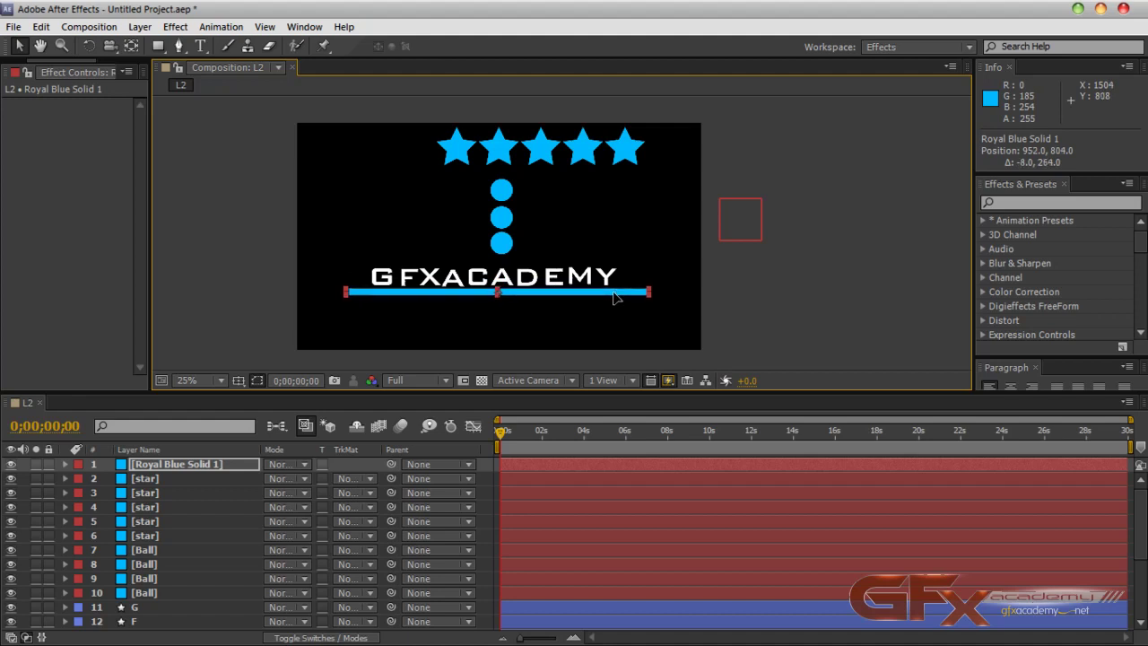
Step: Rename the blue solid layer as land
click(148, 470)
key(Return)
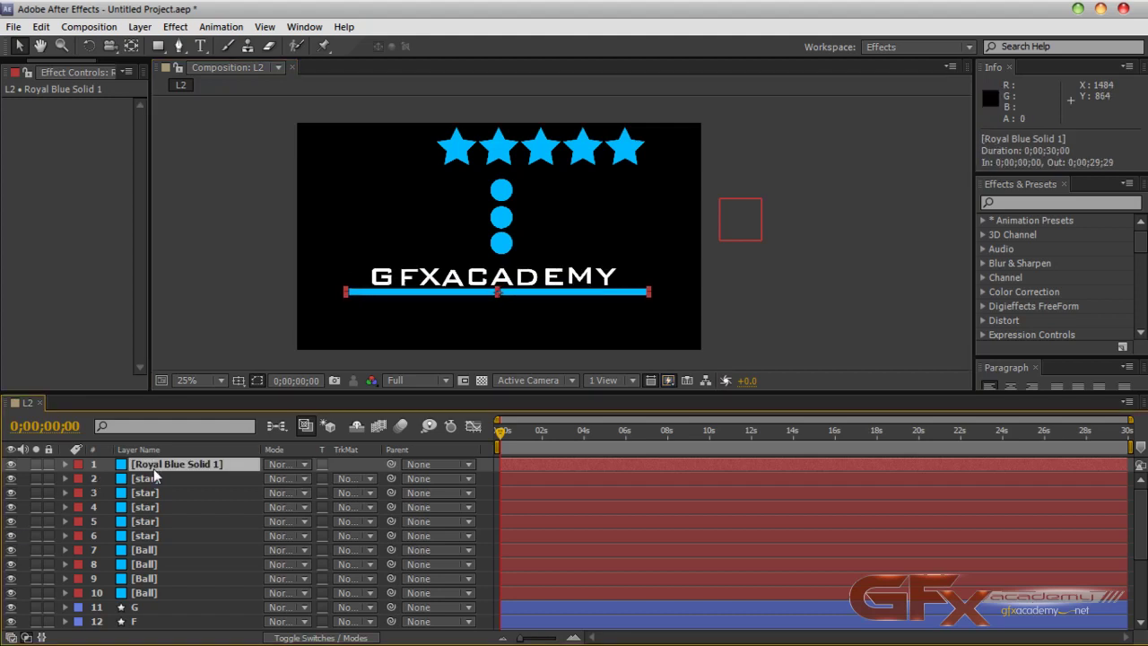
text(land)
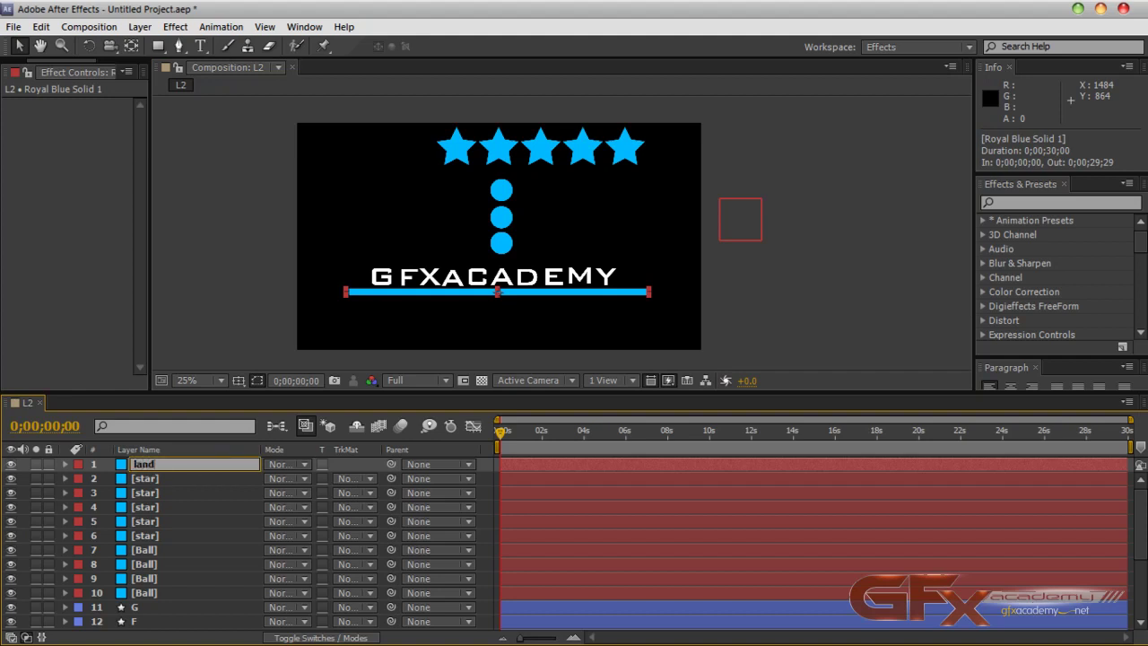
key(Return)
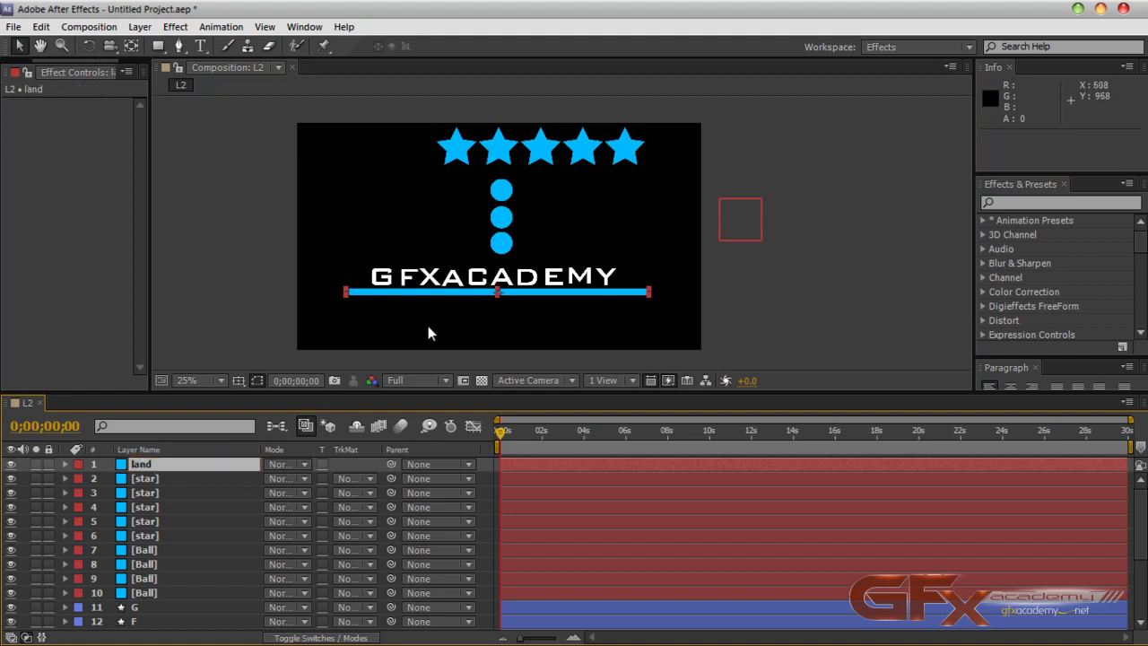
click(88, 26)
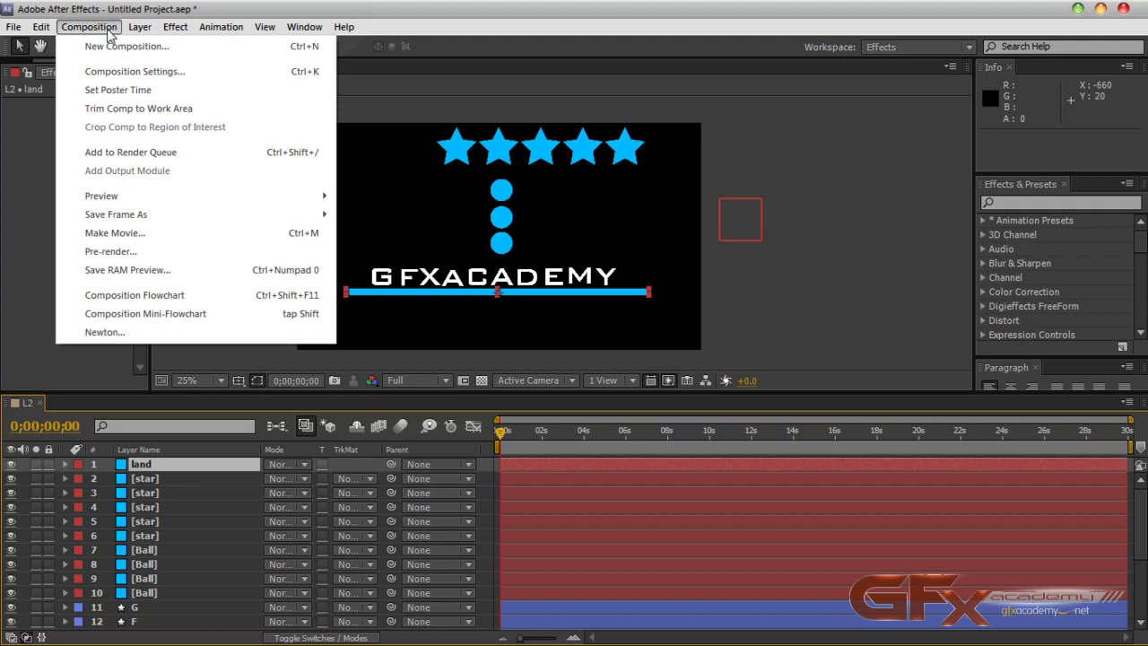
click(159, 331)
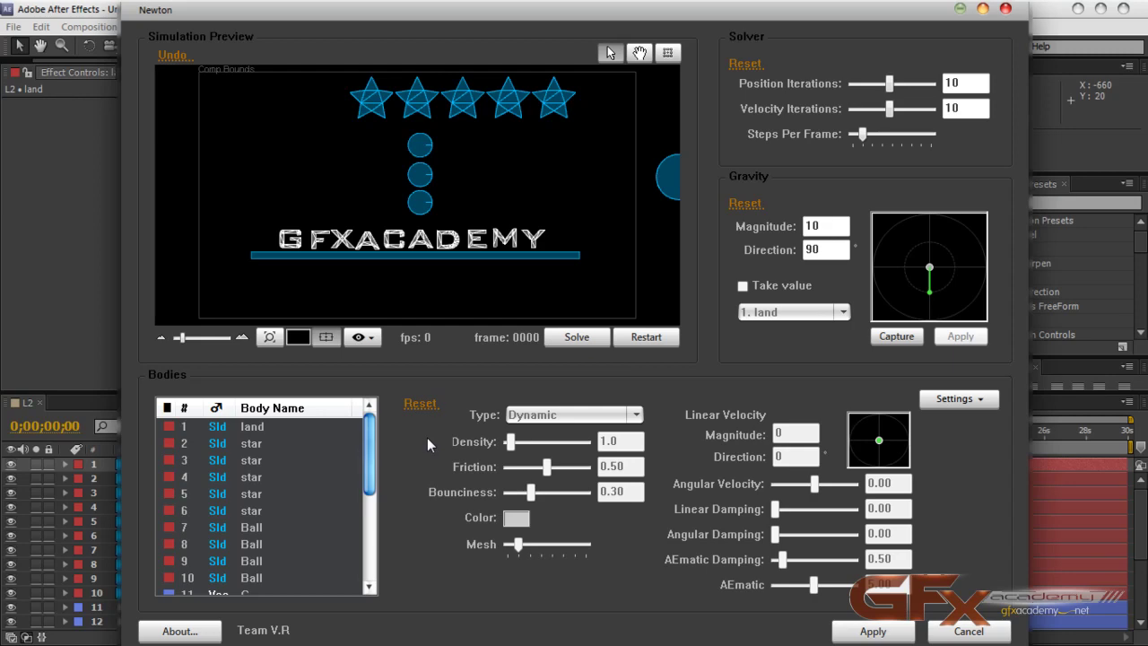
click(969, 630)
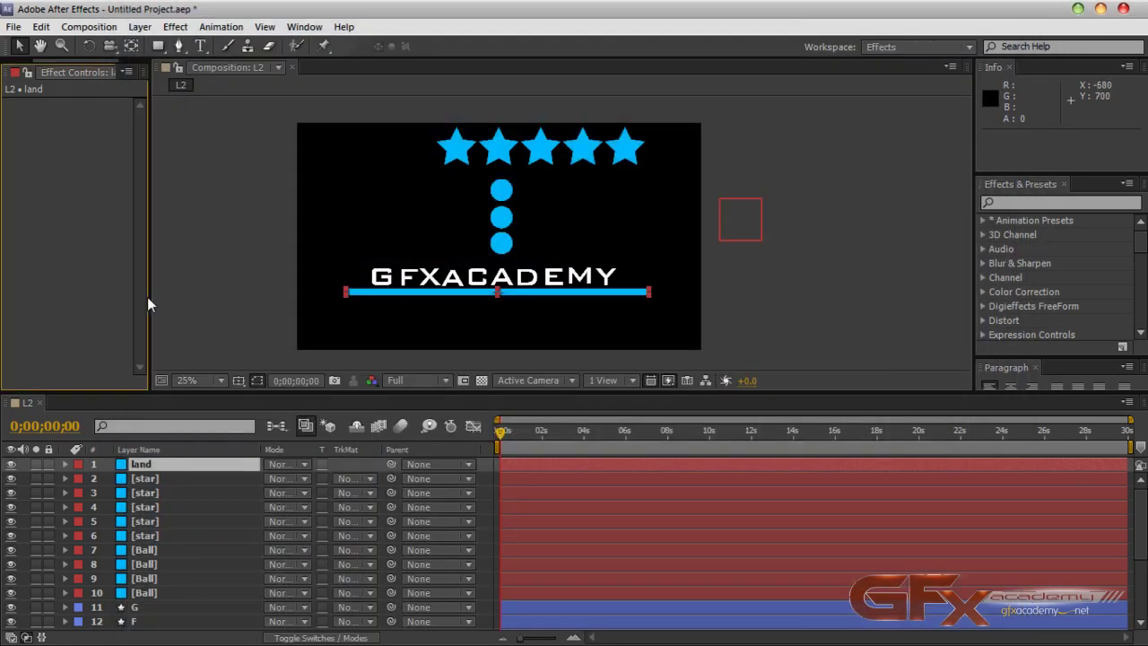
Step: Save the project on the Desktop under the file name N2
key(ctrl+s)
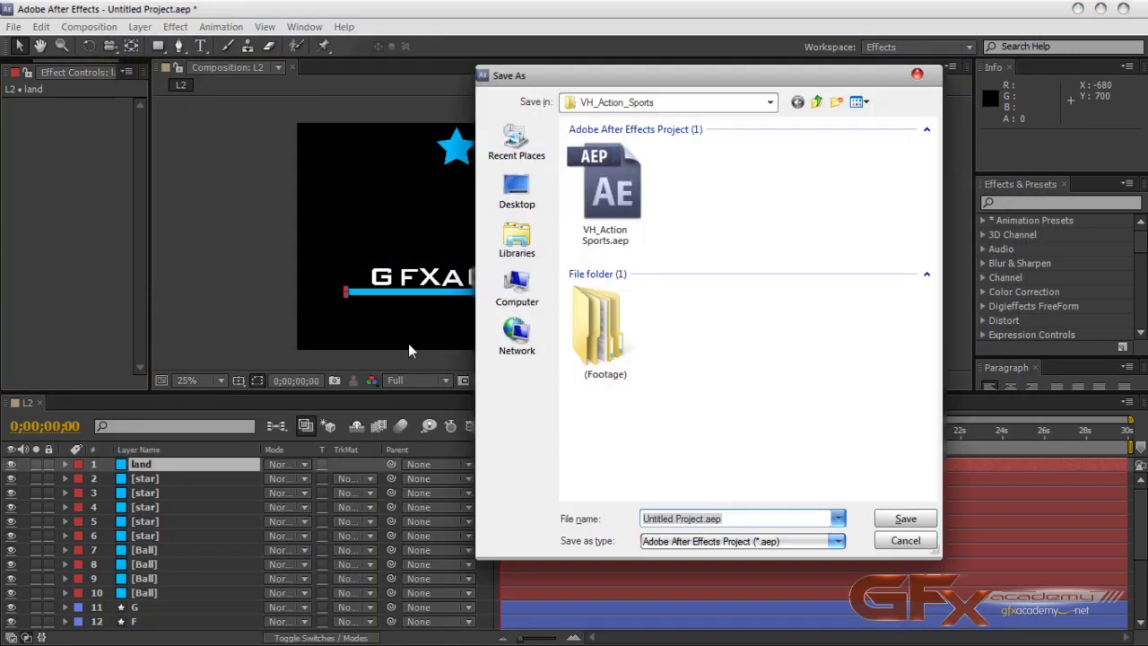
click(516, 187)
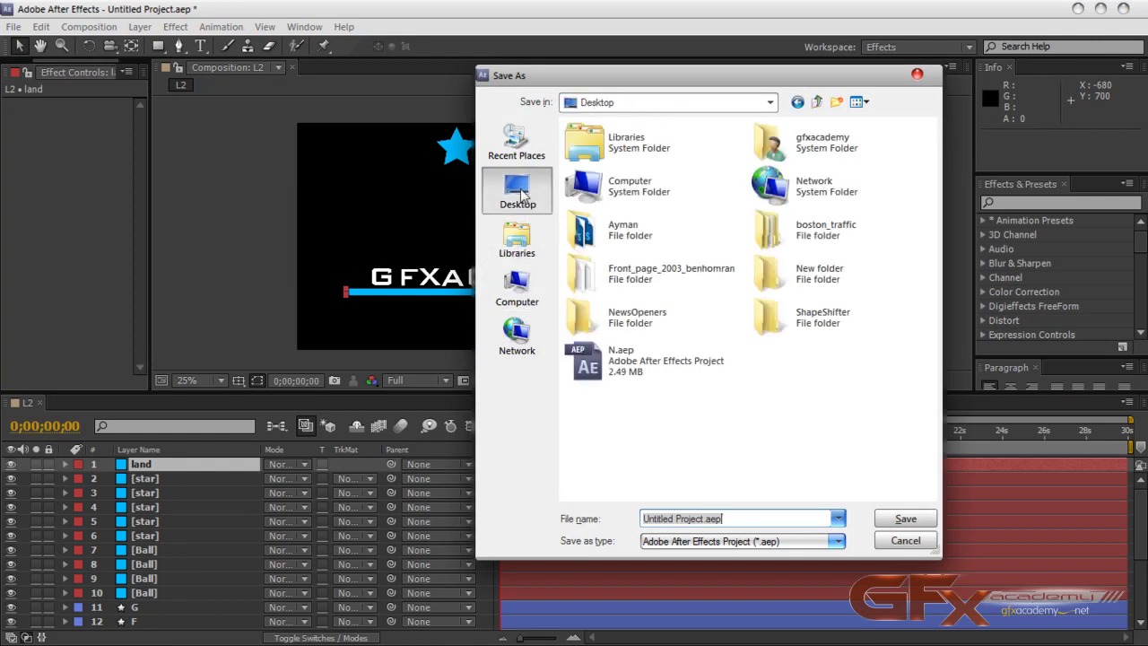
text(N2)
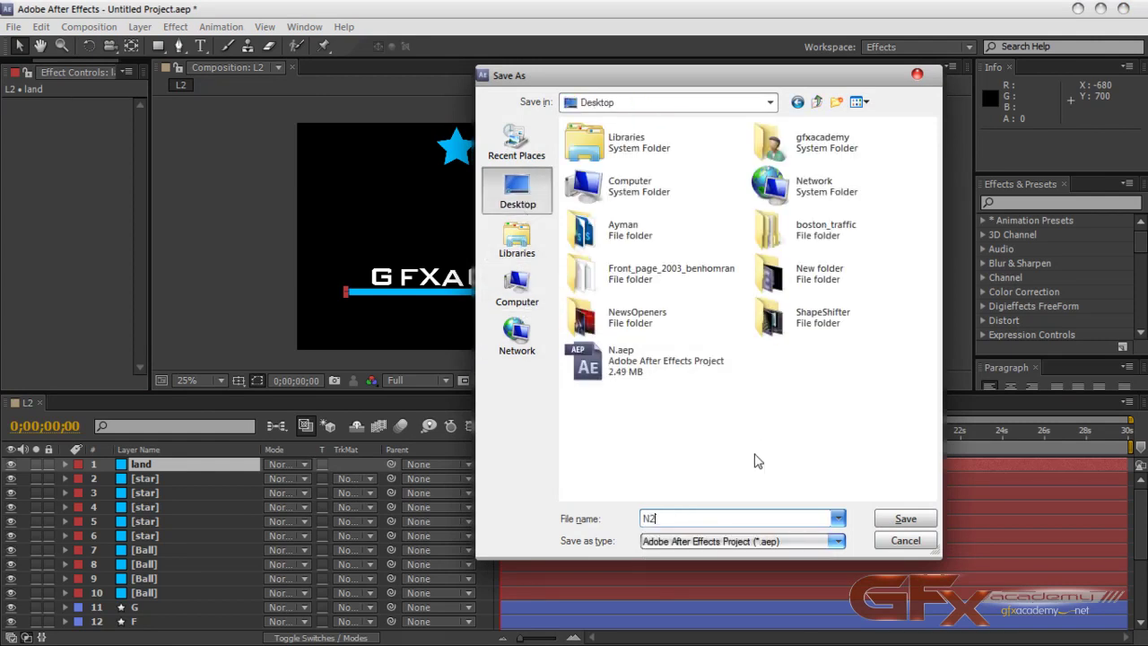
key(Tab)
click(904, 518)
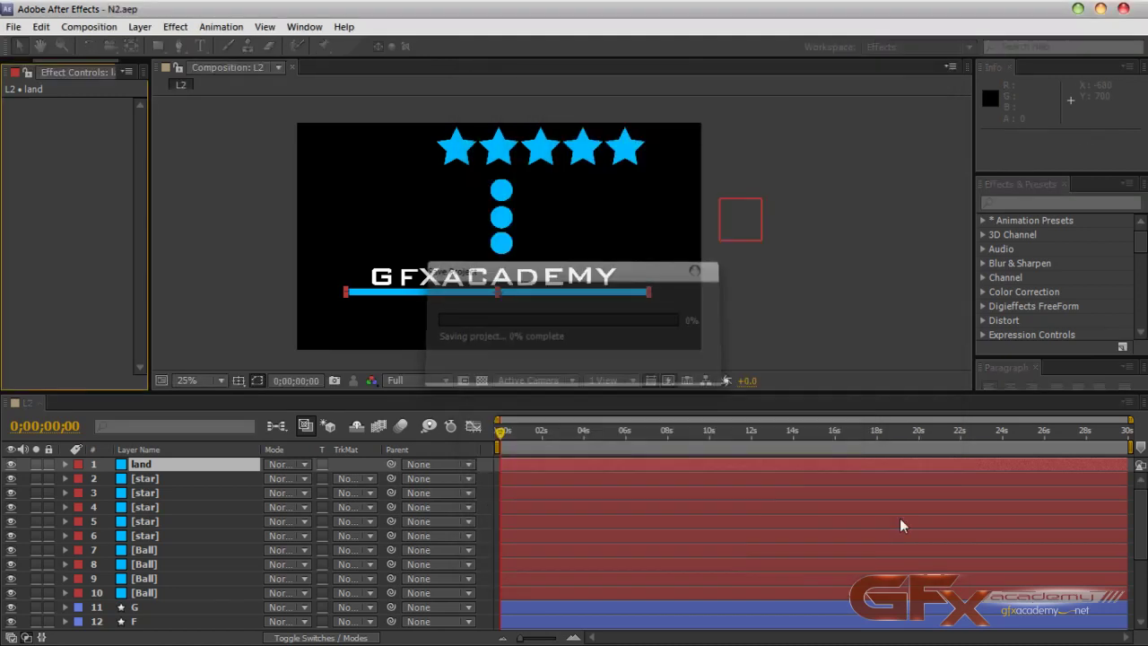
Step: Open the composition in Newton, select every body from land to Y, and try to raise their mesh precision by four notches
click(89, 27)
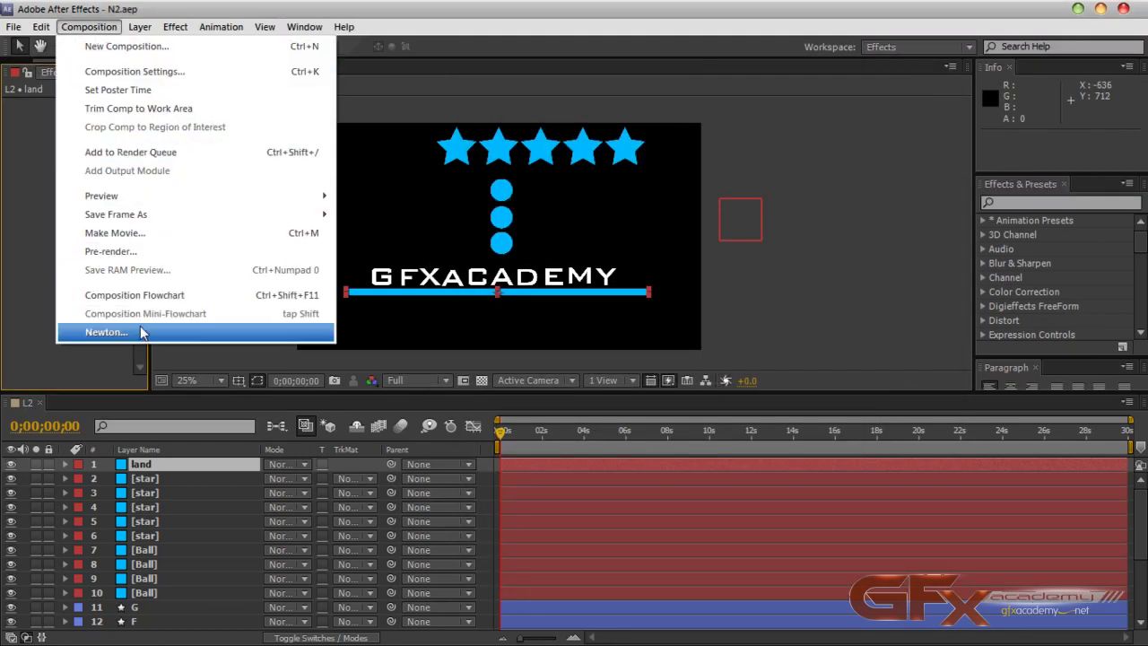
click(71, 328)
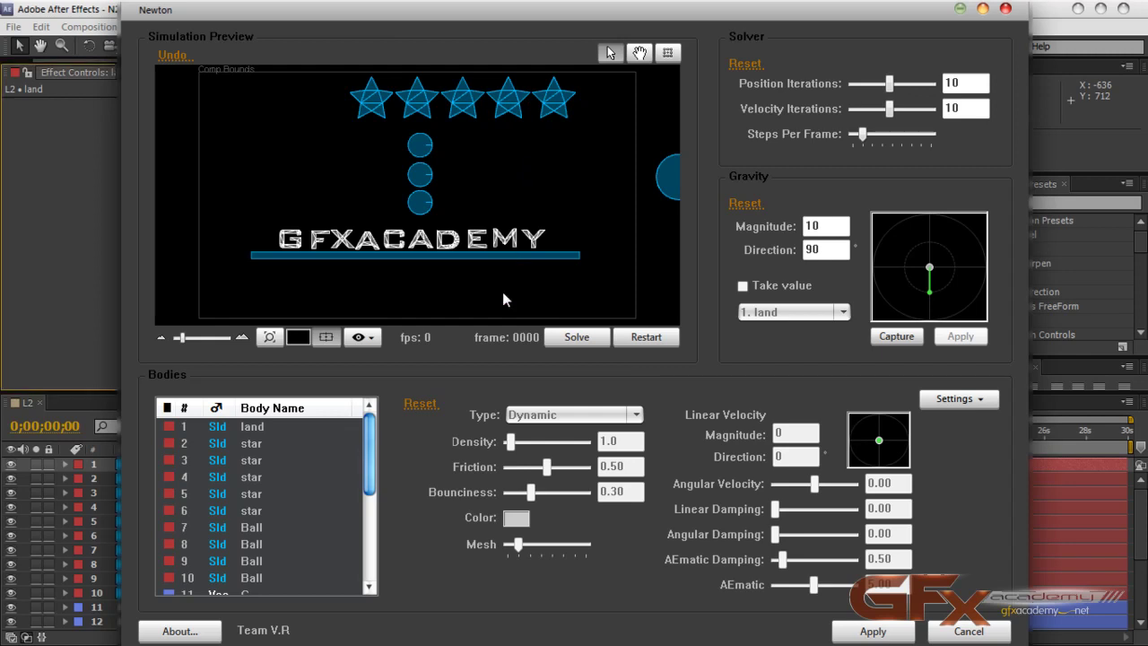
click(276, 427)
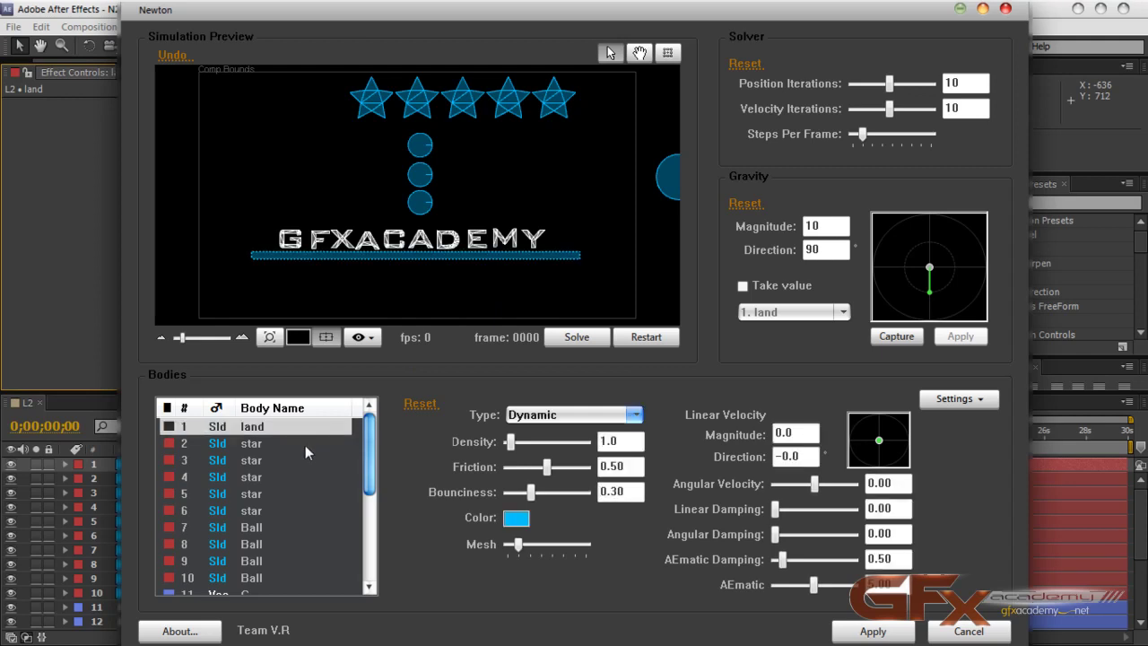
scroll(305, 448, down, 5)
shift+click(345, 574)
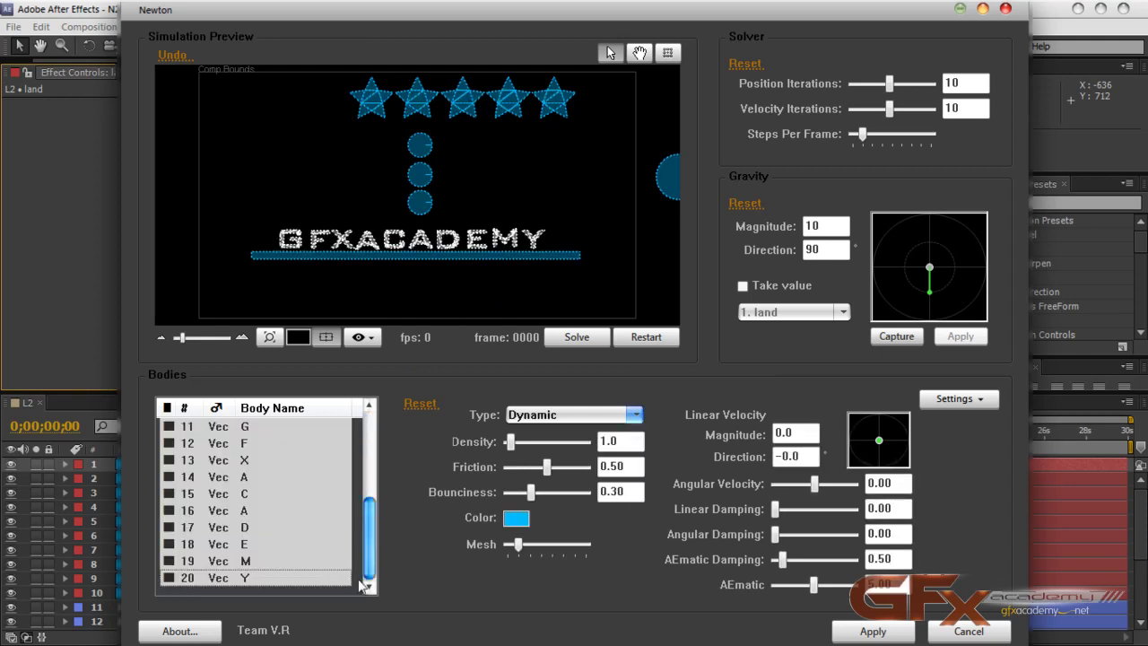
click(519, 546)
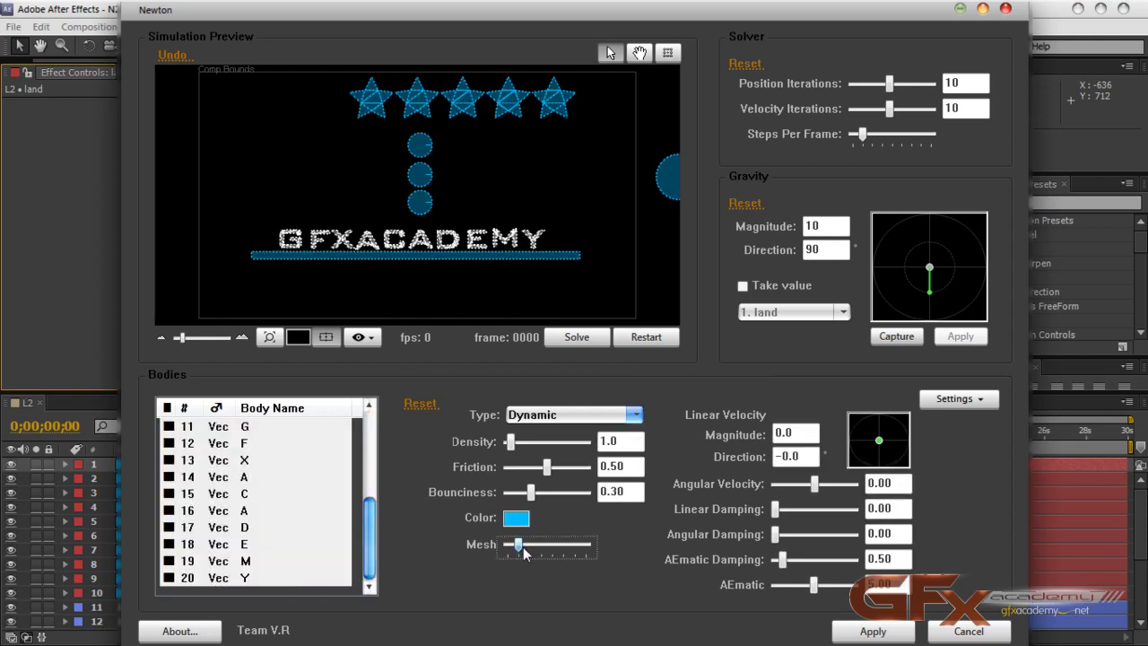
drag(524, 553, 558, 555)
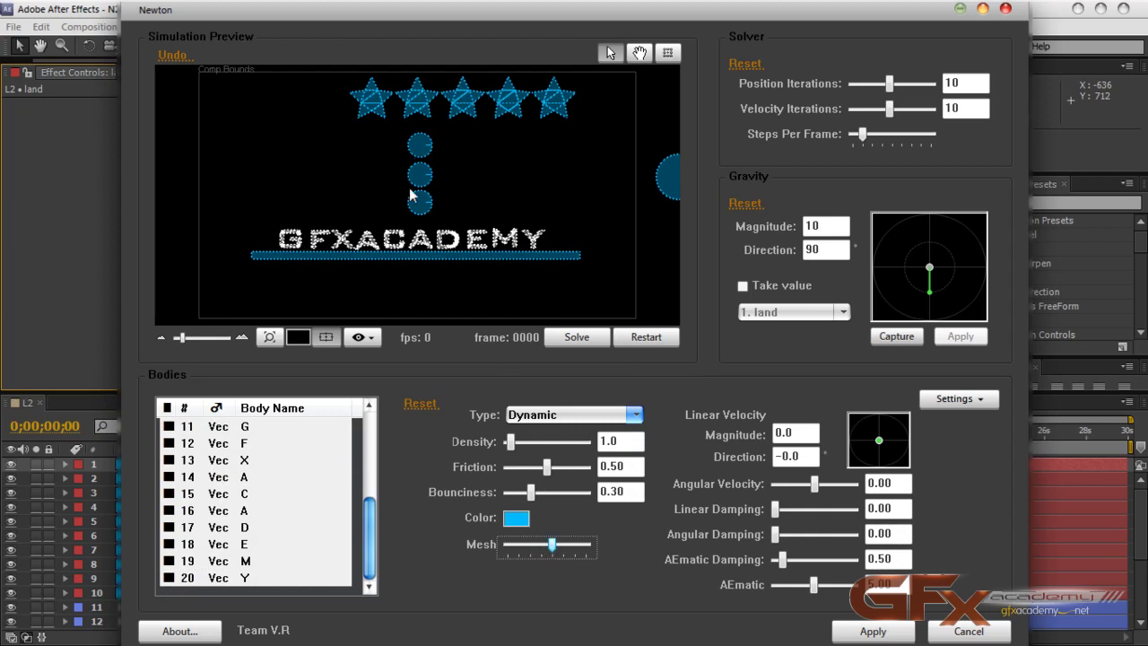
drag(552, 547, 577, 554)
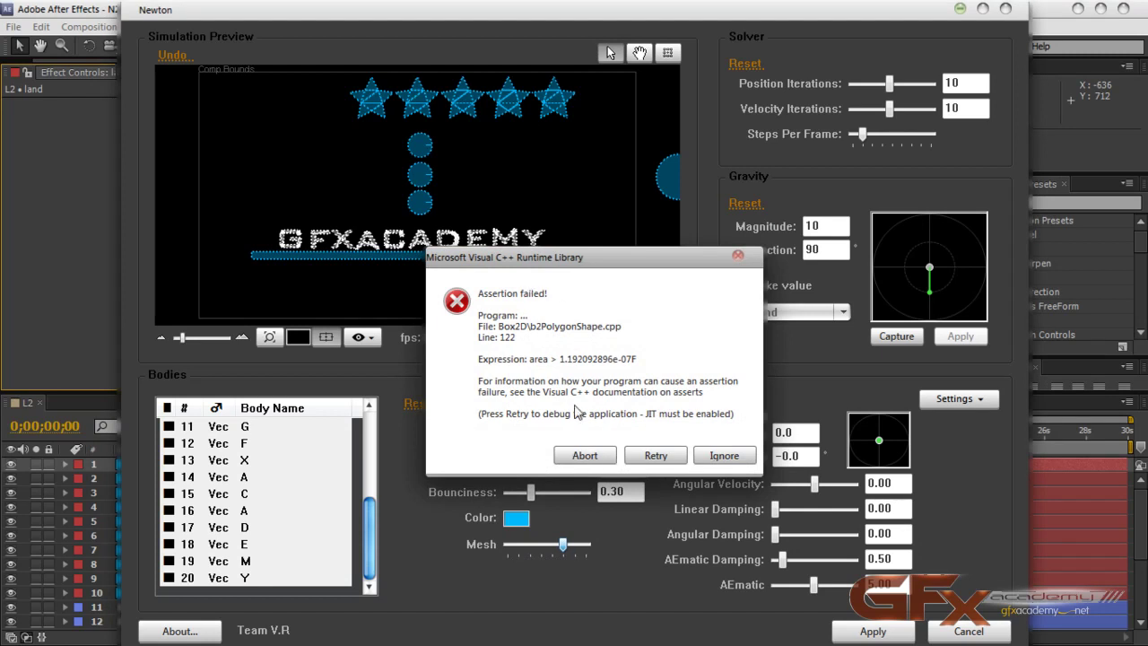
Step: Ignore the runtime library errors and leave Newton
click(724, 455)
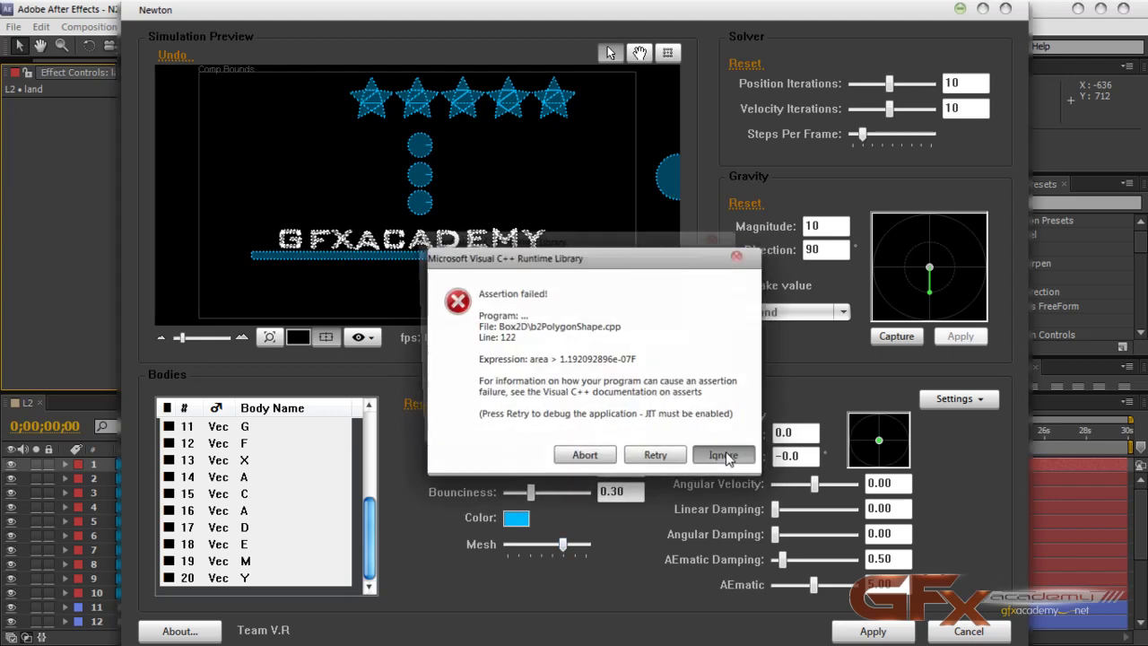
click(725, 455)
click(724, 455)
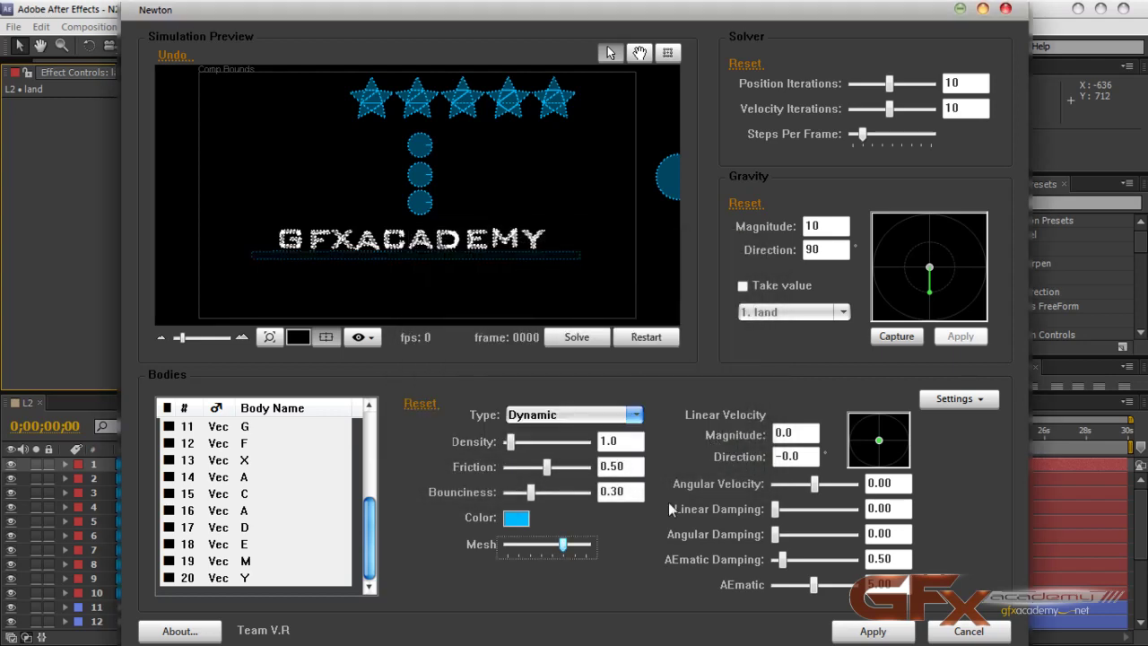
click(875, 631)
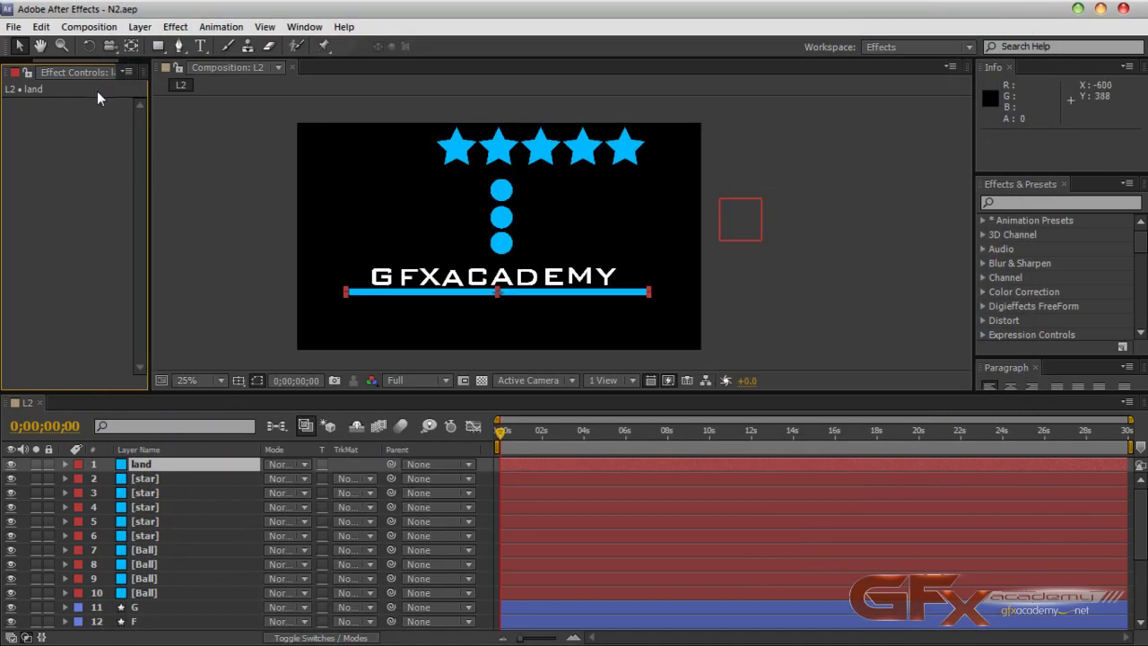
Step: Reopen the composition in Newton, select all the bodies and raise their mesh precision by two notches
click(88, 26)
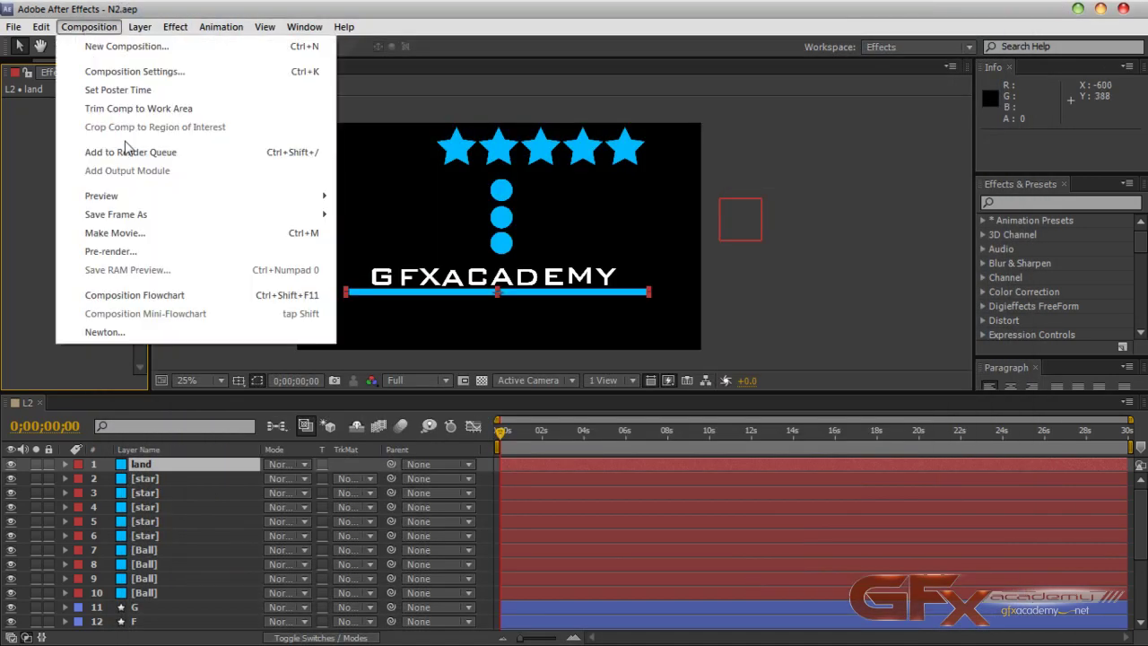
click(183, 332)
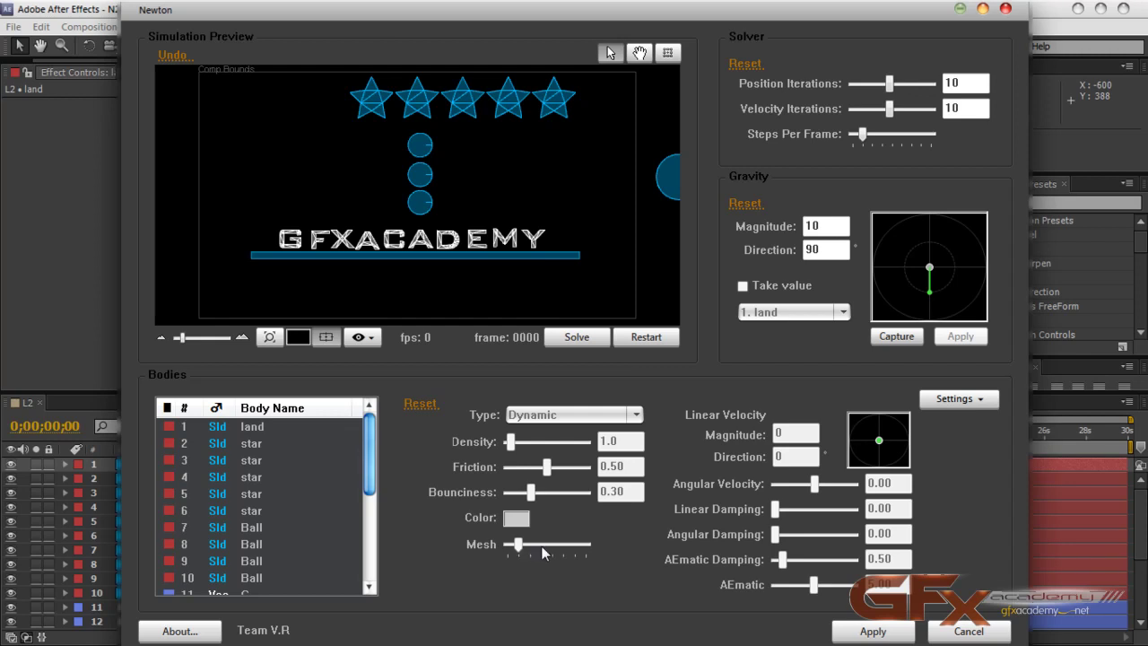
click(215, 434)
scroll(284, 465, down, 3)
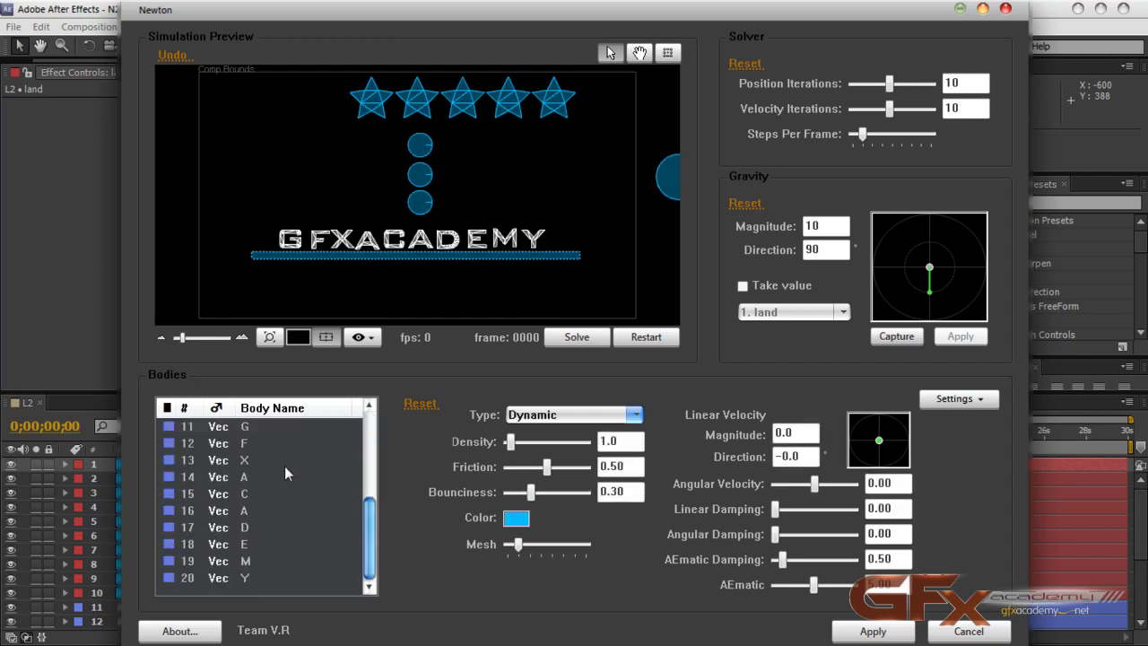
click(248, 563)
click(250, 579)
scroll(283, 496, up, 3)
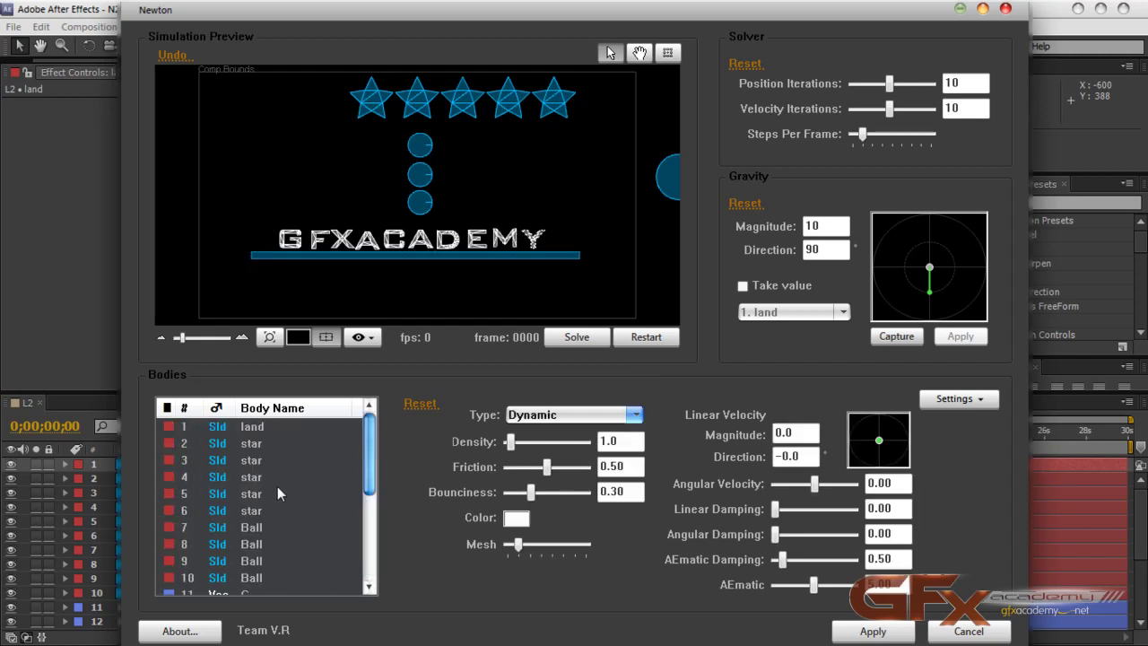
key(ctrl+a)
drag(518, 545, 541, 552)
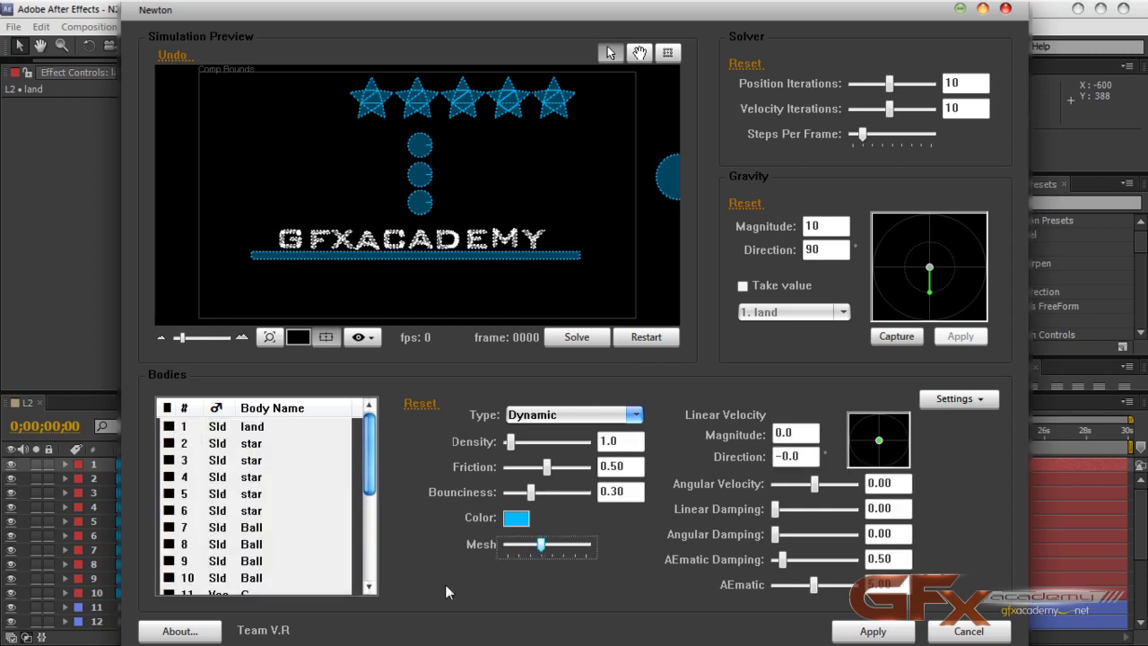